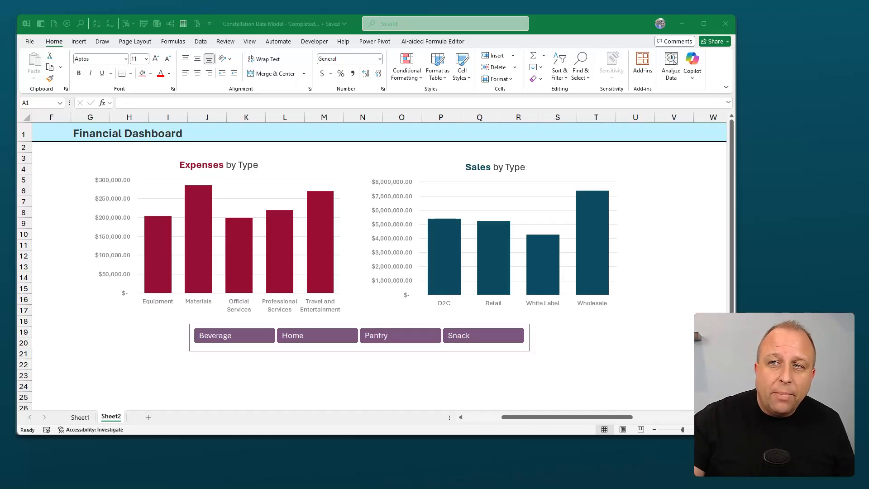
# - Filter the Financial Dashboard charts by division in turn with the slicer: Home, Beverage, Pantry and Snack
pyautogui.click(286, 345)
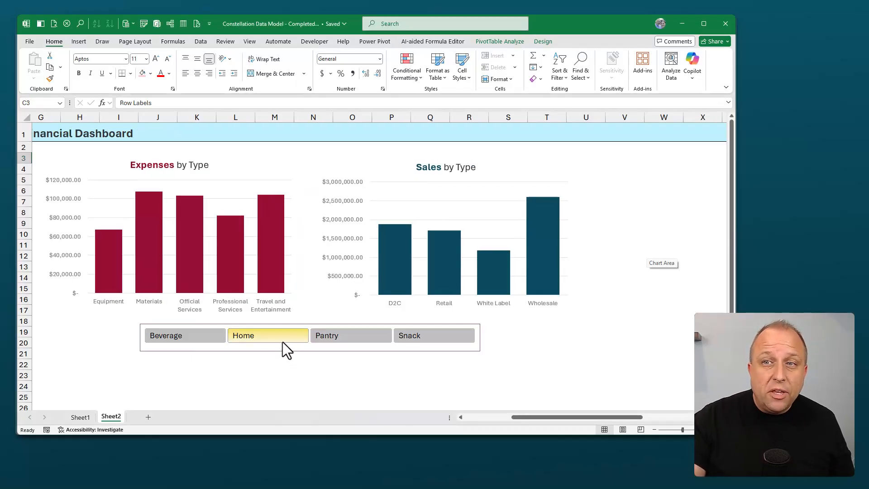
pyautogui.click(203, 338)
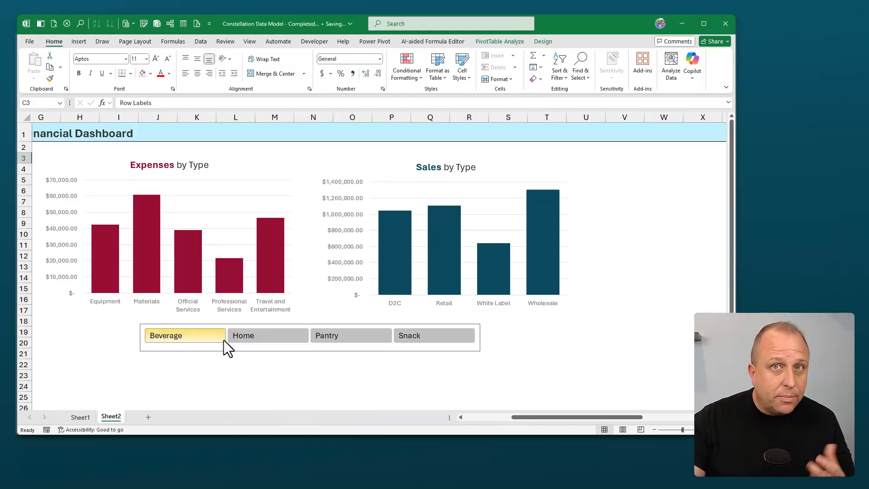
pyautogui.click(335, 340)
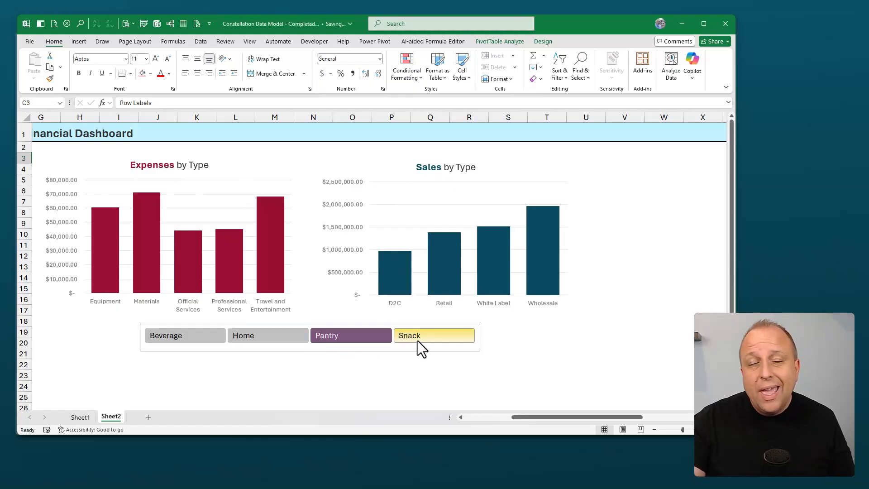
pyautogui.click(437, 335)
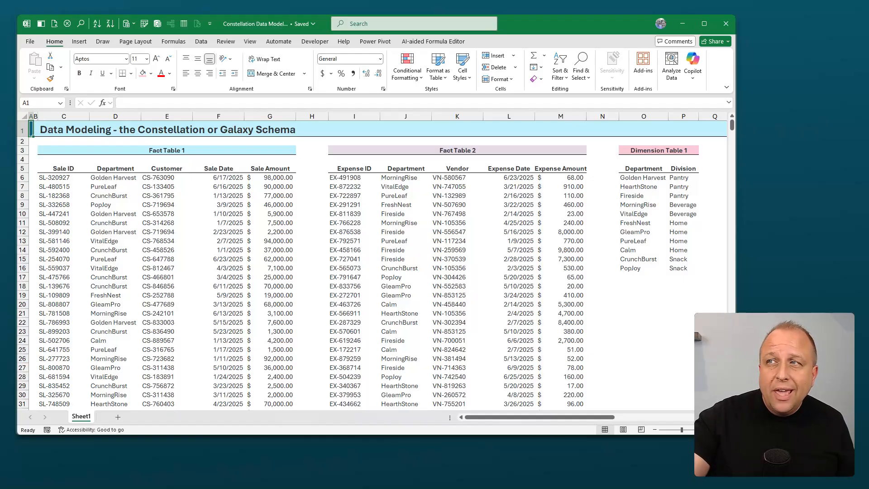
# - Convert the Fact Table 1 range into an Excel table with headers and name it Sales
pyautogui.moveTo(545, 418); pyautogui.dragTo(634, 397)
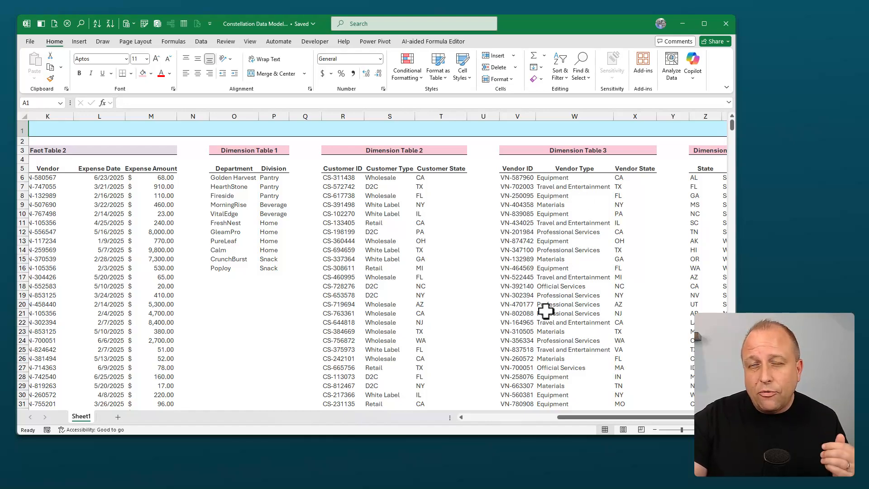
pyautogui.click(492, 418)
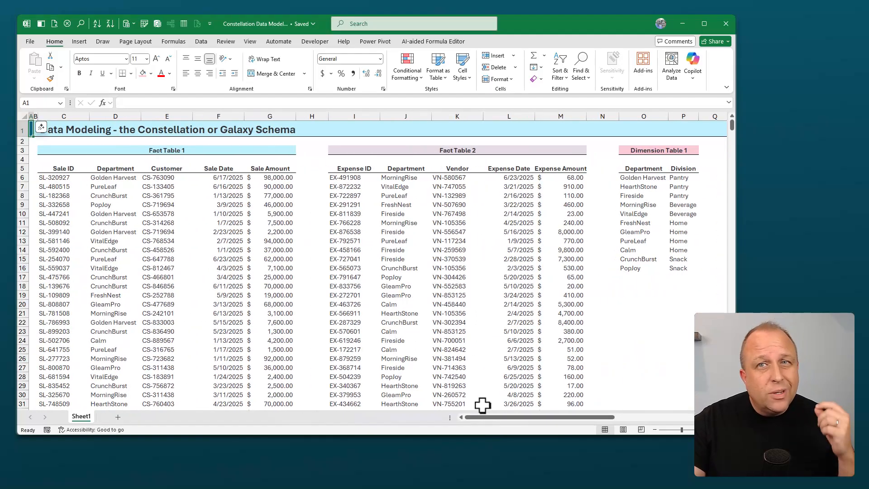
pyautogui.click(123, 197)
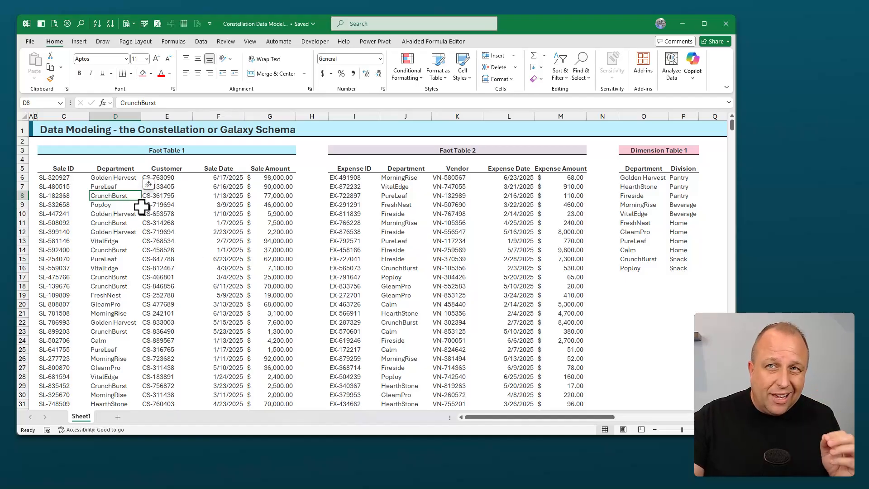
pyautogui.click(87, 41)
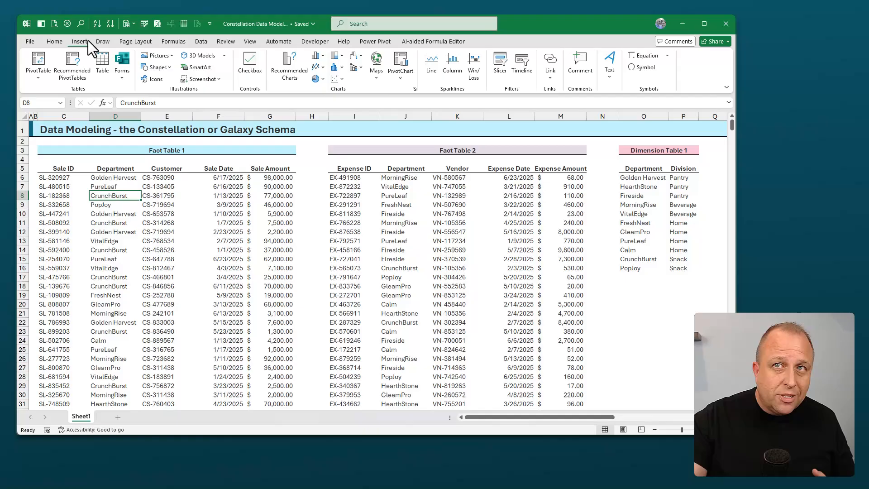
pyautogui.click(100, 72)
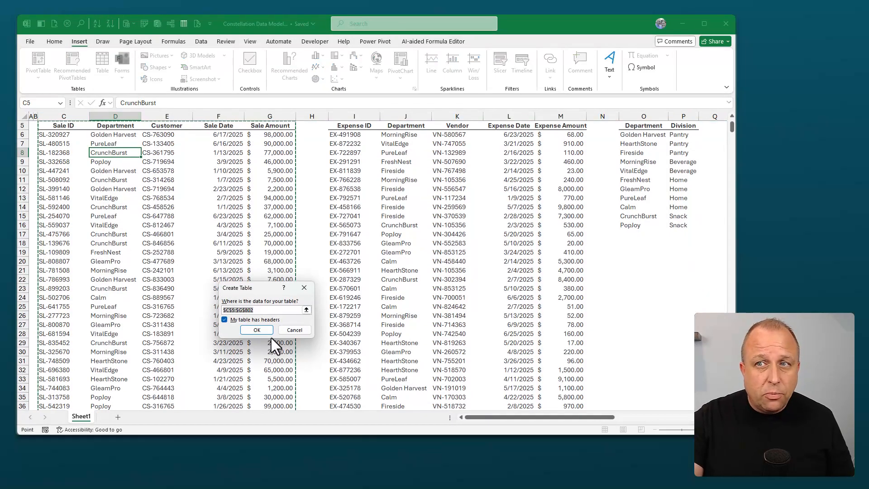
pyautogui.click(260, 333)
pyautogui.scroll(2, 169, 230)
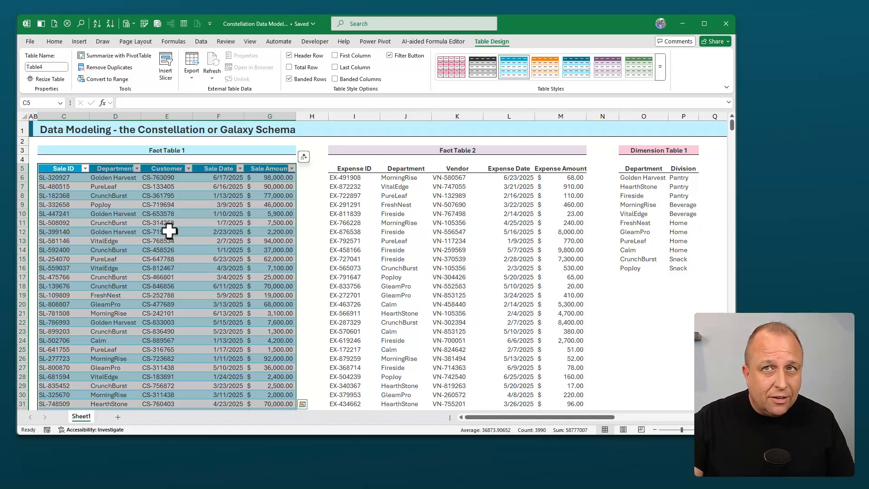
pyautogui.click(45, 67)
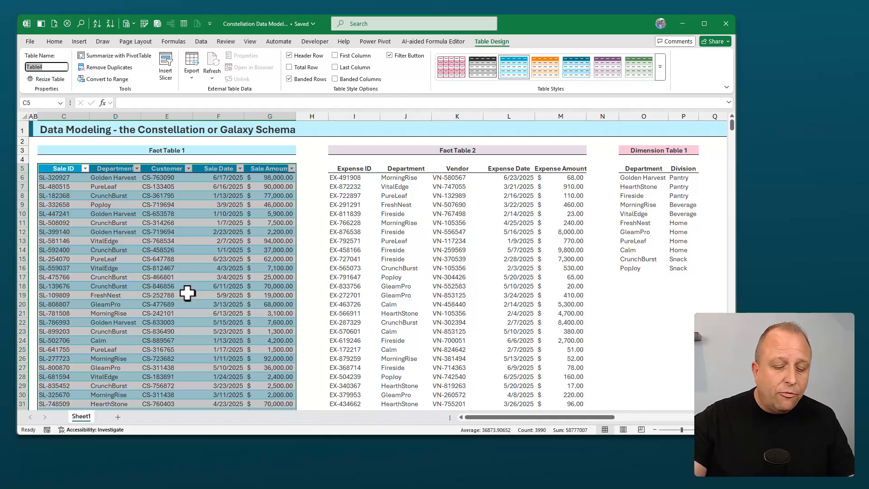
pyautogui.write('S')
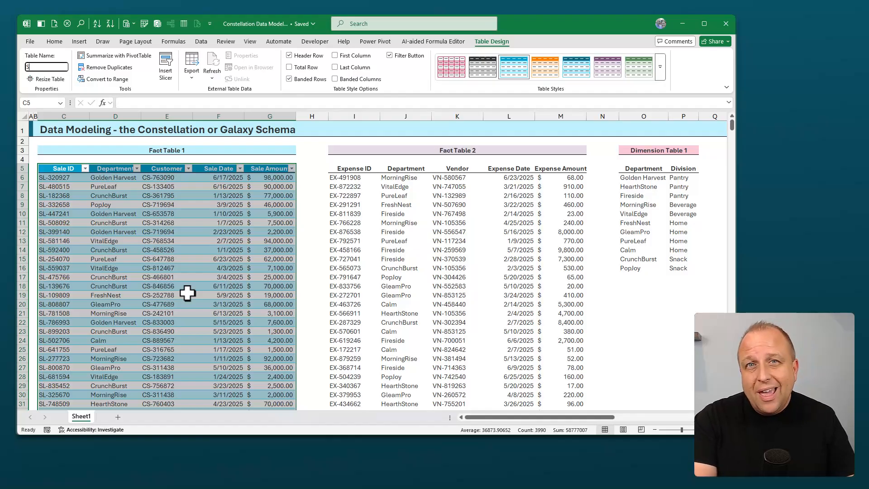
pyautogui.write('ales')
pyautogui.press('Return')
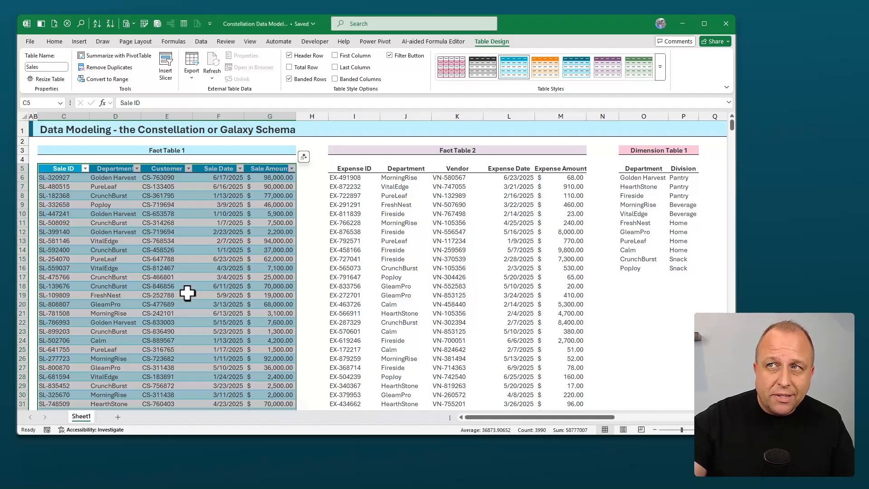
# - Convert the Fact Table 2 range into an Excel table with headers and name it Expenses
pyautogui.click(413, 195)
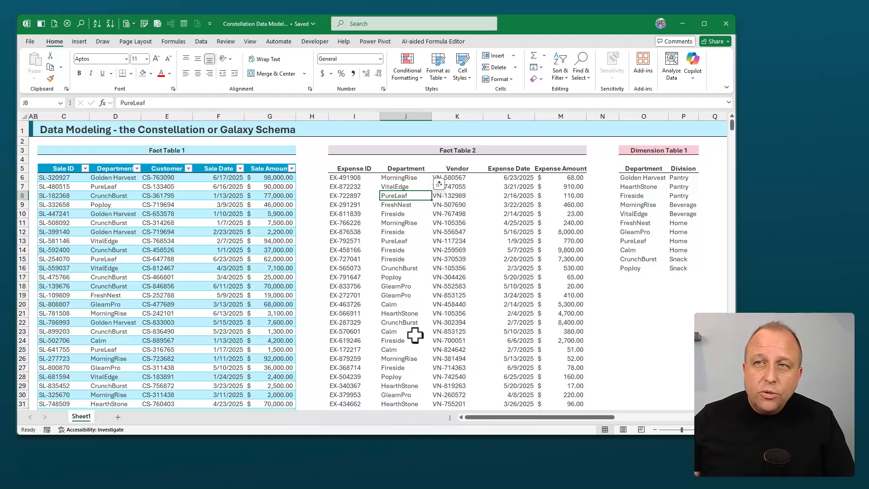
pyautogui.hotkey('ctrl', 't')
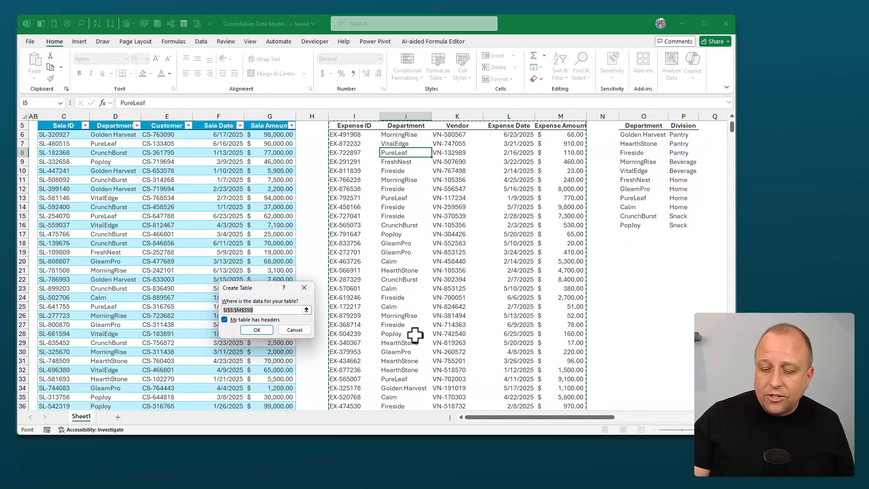
pyautogui.press('Return')
pyautogui.scroll(2, 415, 335)
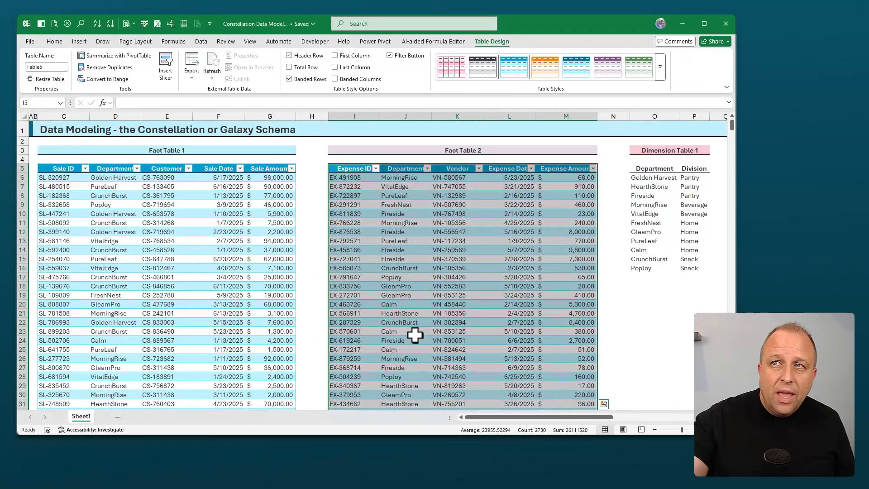
pyautogui.click(57, 67)
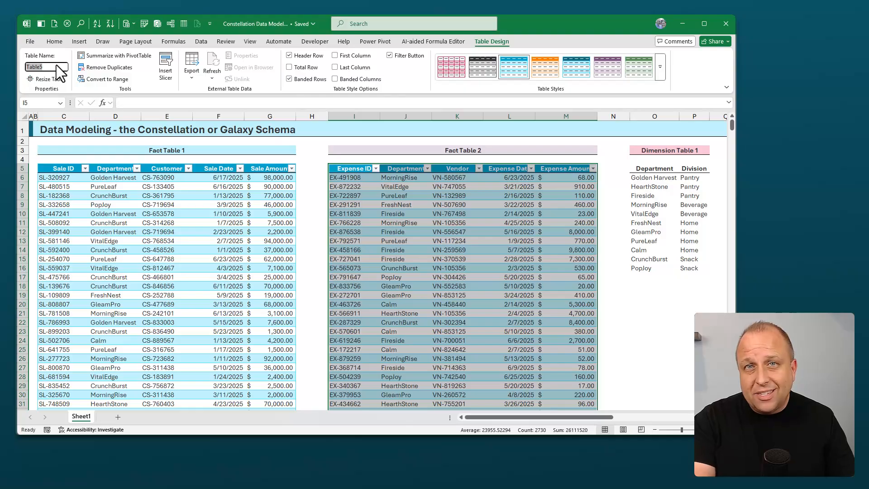
pyautogui.write('Expense')
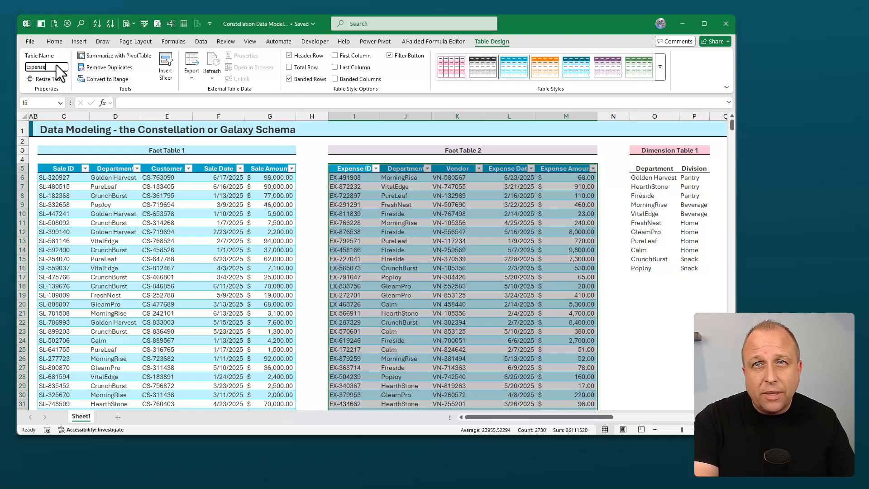
pyautogui.write('s')
pyautogui.press('Return')
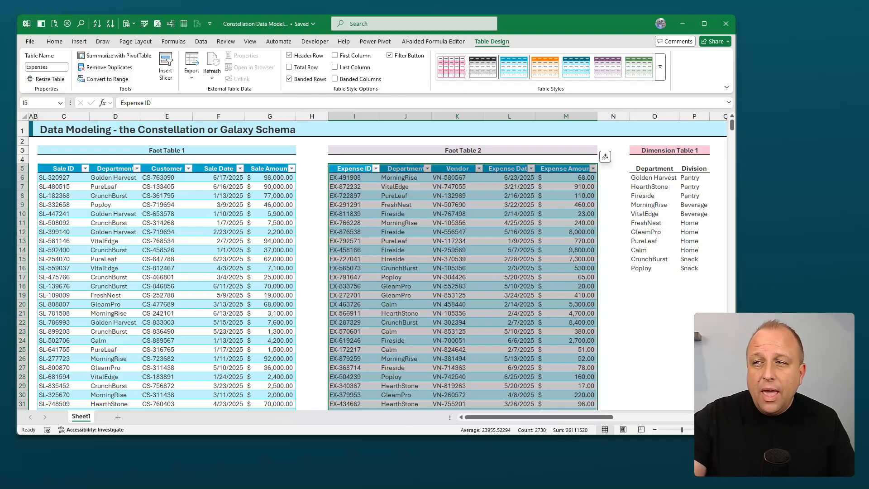
# - Convert the Dimension Table 1 range into an Excel table with headers and name it Departments
pyautogui.moveTo(542, 419); pyautogui.dragTo(597, 421)
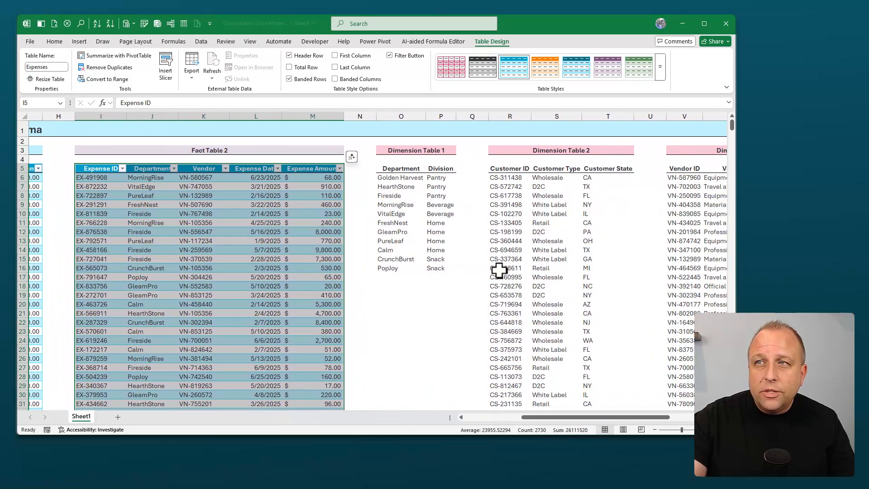
pyautogui.click(400, 186)
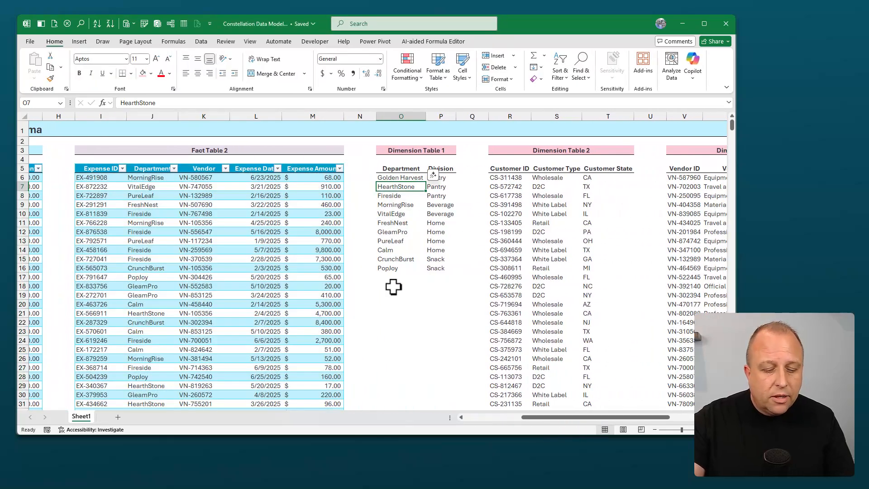
pyautogui.hotkey('ctrl', 't')
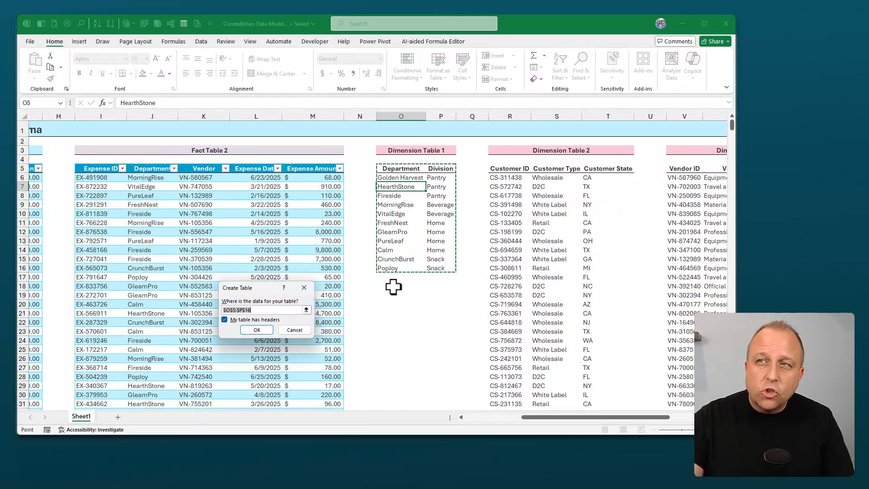
pyautogui.click(256, 329)
pyautogui.click(62, 67)
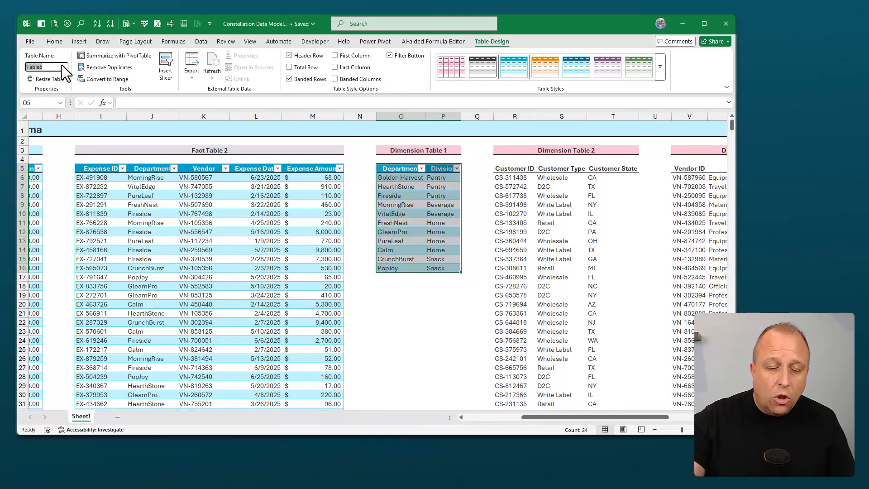
pyautogui.write('Depart')
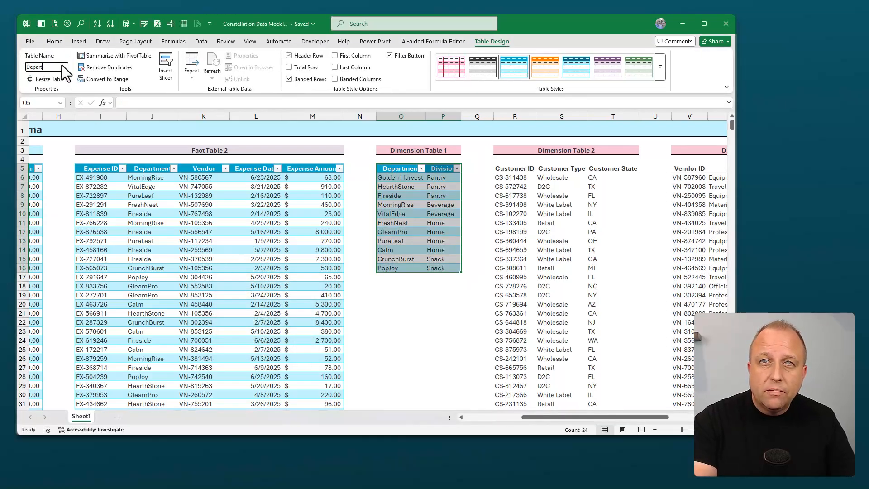
pyautogui.write('ments')
pyautogui.press('Return')
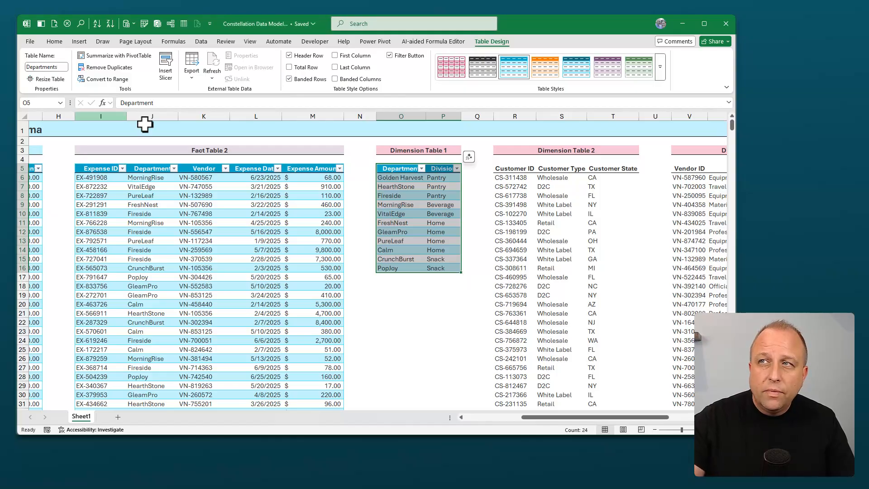
# - Convert the Dimension Table 2 range into an Excel table with headers and name it Customers
pyautogui.click(541, 186)
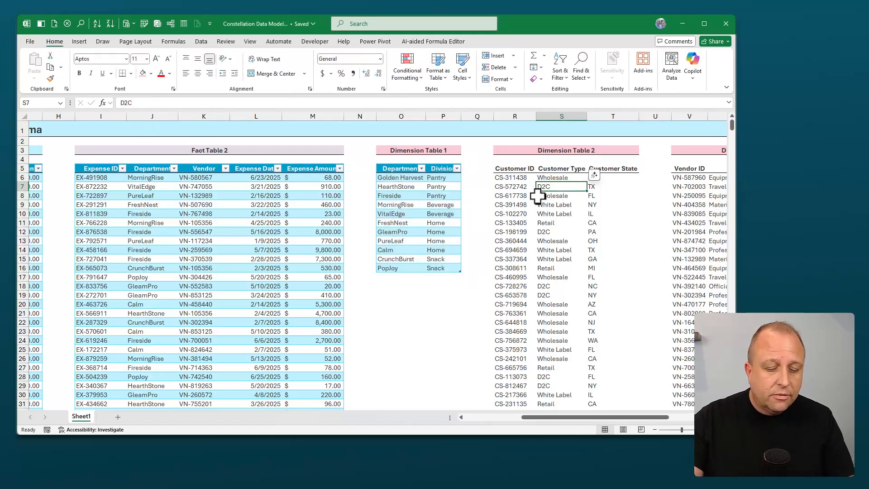
pyautogui.hotkey('ctrl', 't')
pyautogui.click(256, 330)
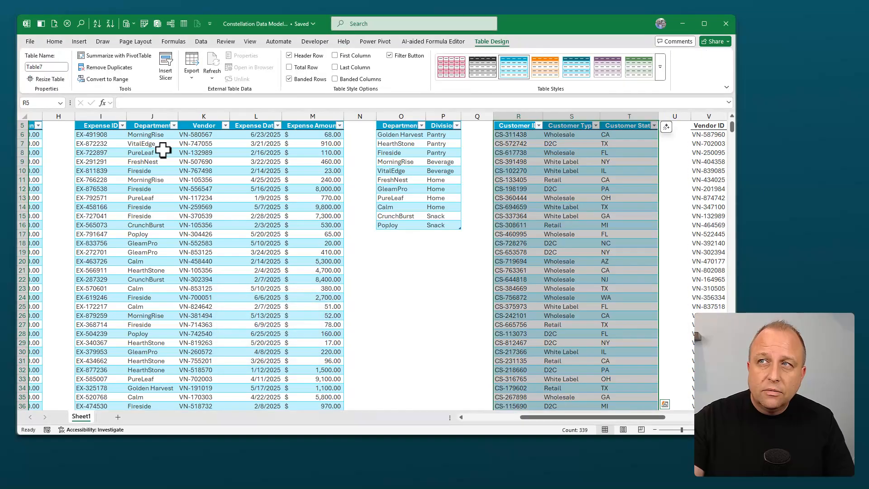
pyautogui.click(54, 66)
pyautogui.write('Customers')
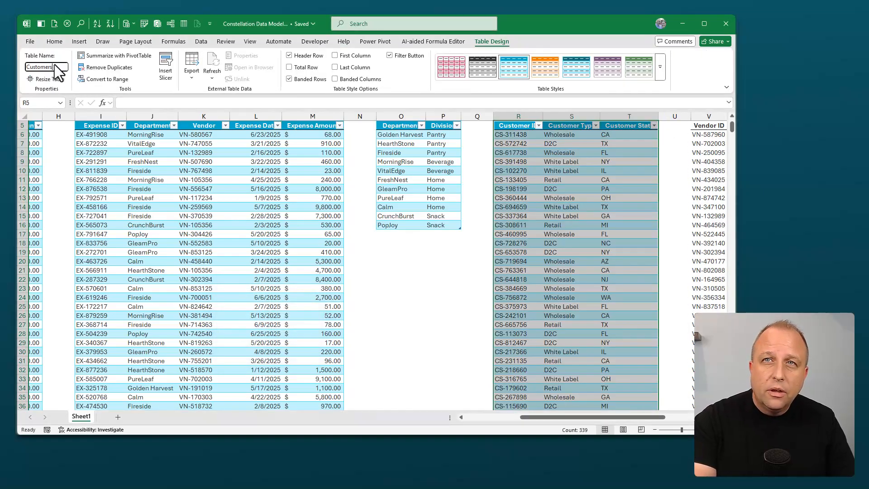
pyautogui.press('Return')
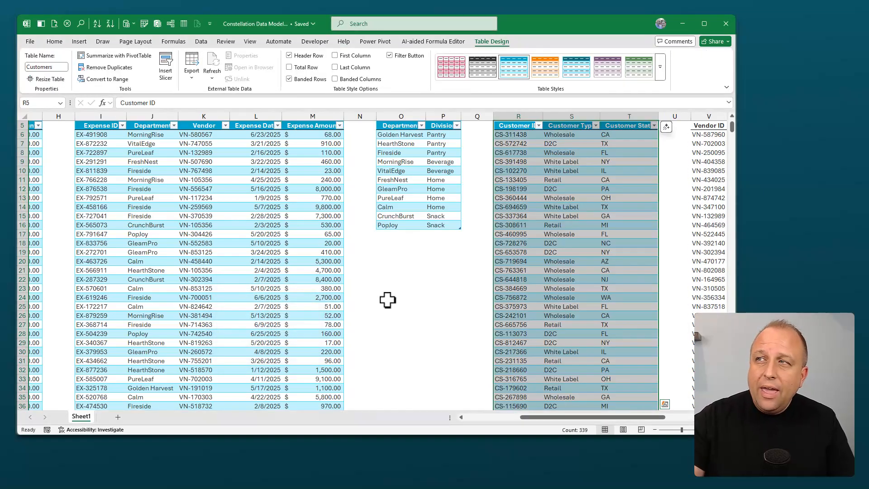
# - Convert the Dimension Table 3 range into an Excel table with headers and name it Vendors
pyautogui.scroll(2, 457, 310)
pyautogui.moveTo(626, 415); pyautogui.dragTo(654, 417)
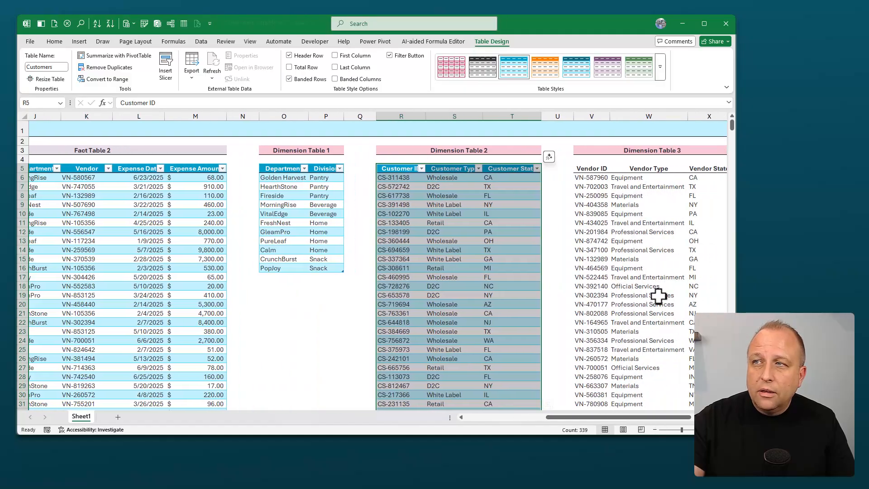
pyautogui.click(633, 204)
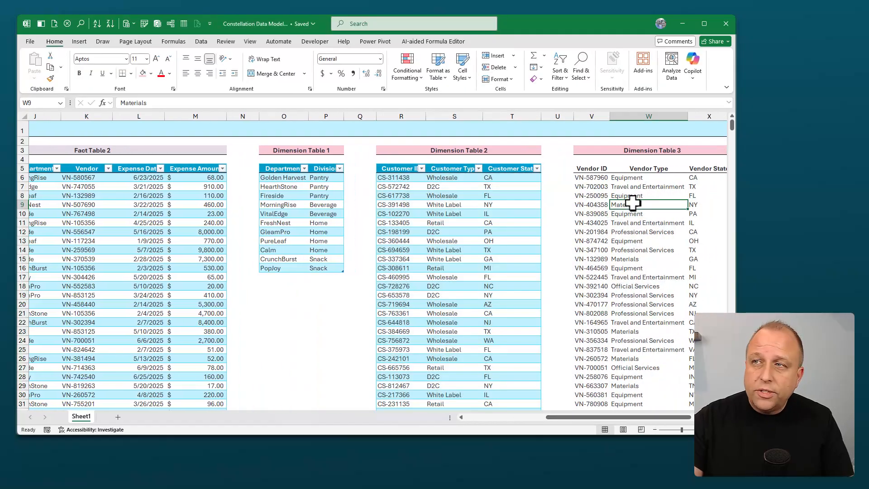
pyautogui.hotkey('ctrl', 't')
pyautogui.click(253, 329)
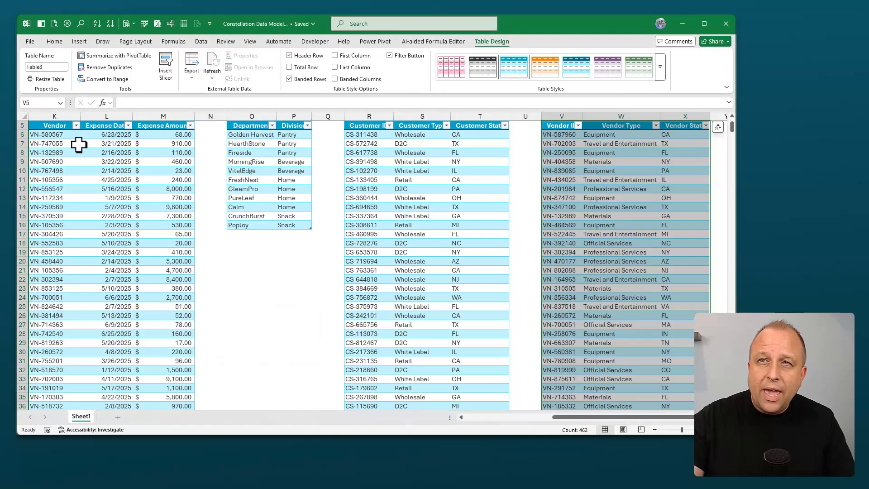
pyautogui.click(39, 67)
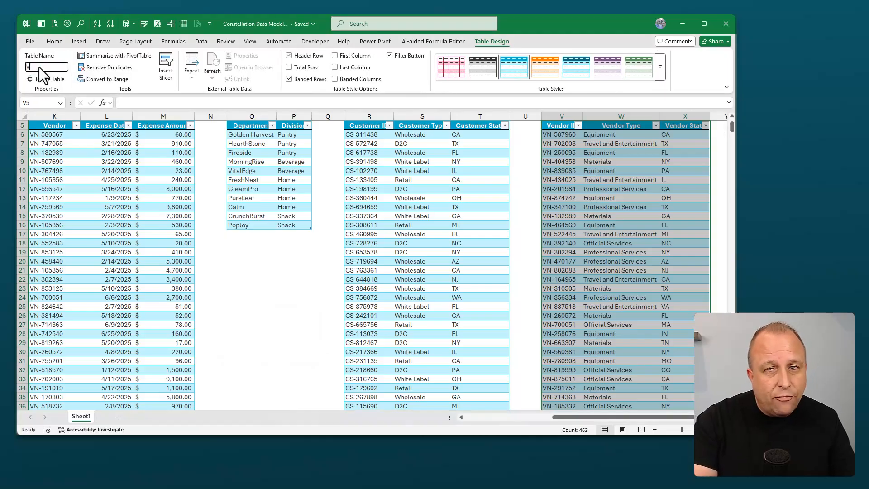
pyautogui.write('Vendors')
pyautogui.press('Return')
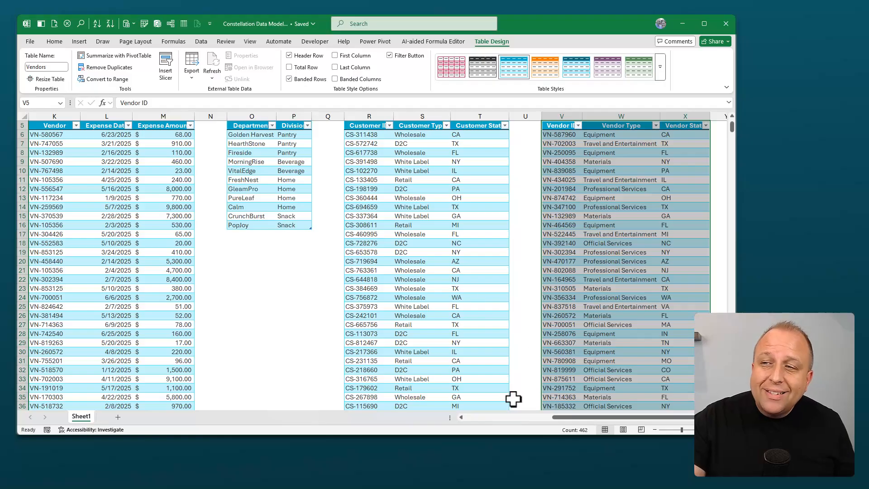
pyautogui.click(494, 417)
pyautogui.scroll(2, 89, 197)
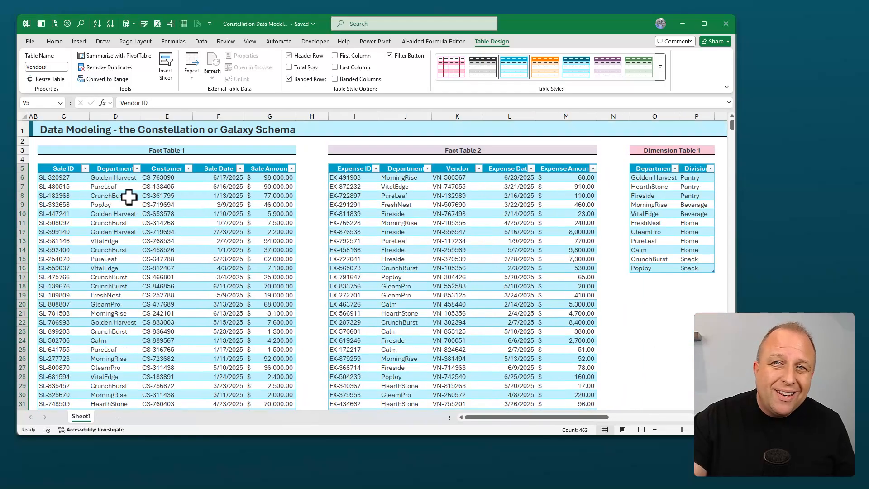
# - Select a cell in the Sales table and open the manager for relationships between the workbook's tables
pyautogui.click(130, 195)
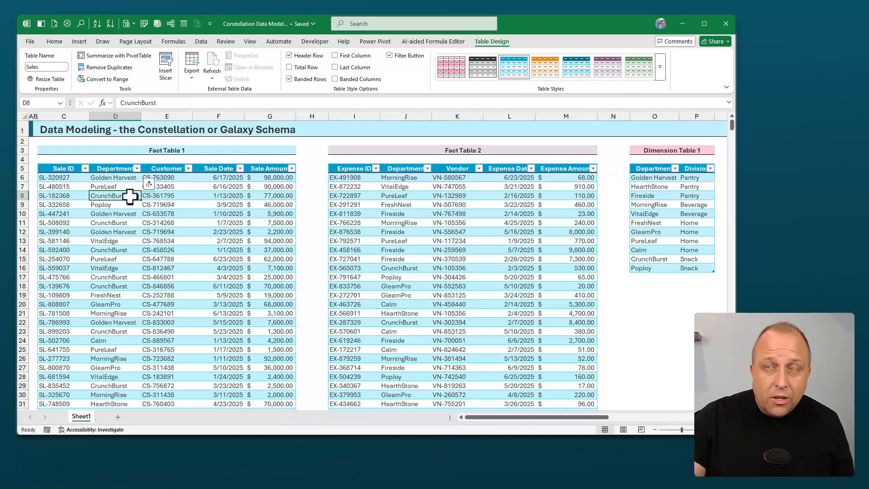
pyautogui.click(201, 42)
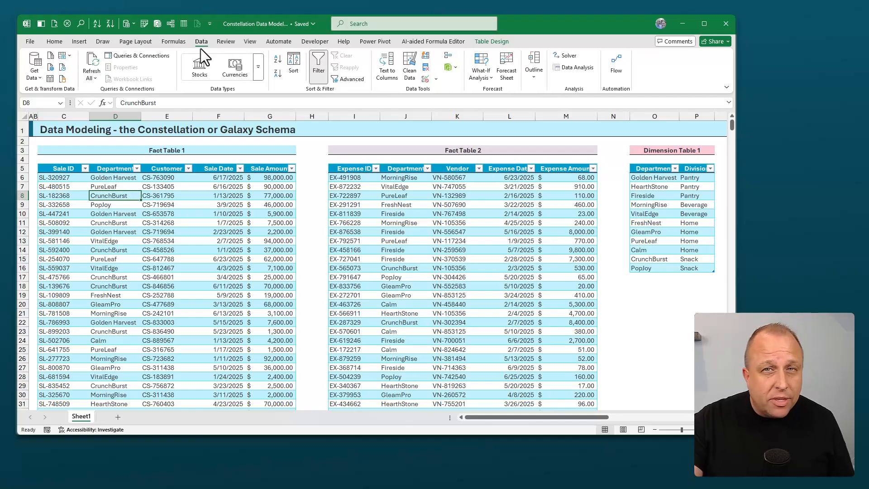
pyautogui.click(457, 66)
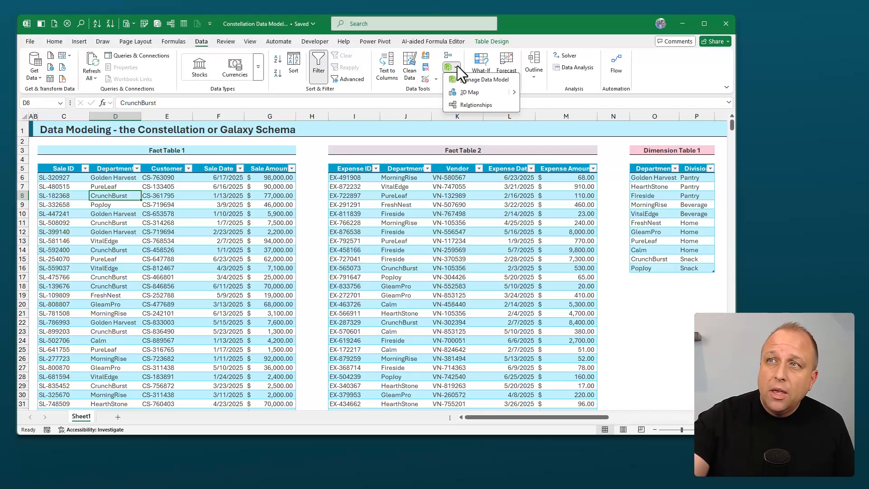
pyautogui.click(476, 102)
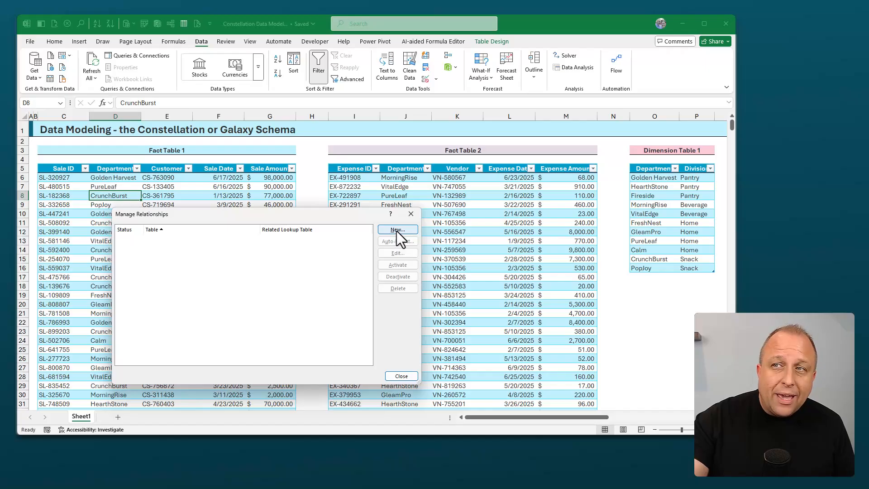
# - Create a relationship from the Sales table's Department column to the Department column of the Departments table
pyautogui.click(396, 230)
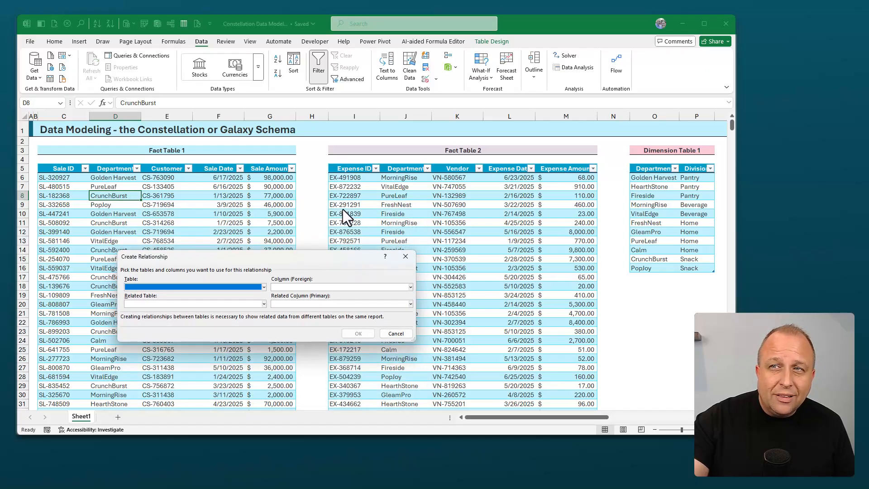
pyautogui.moveTo(319, 254); pyautogui.dragTo(391, 188)
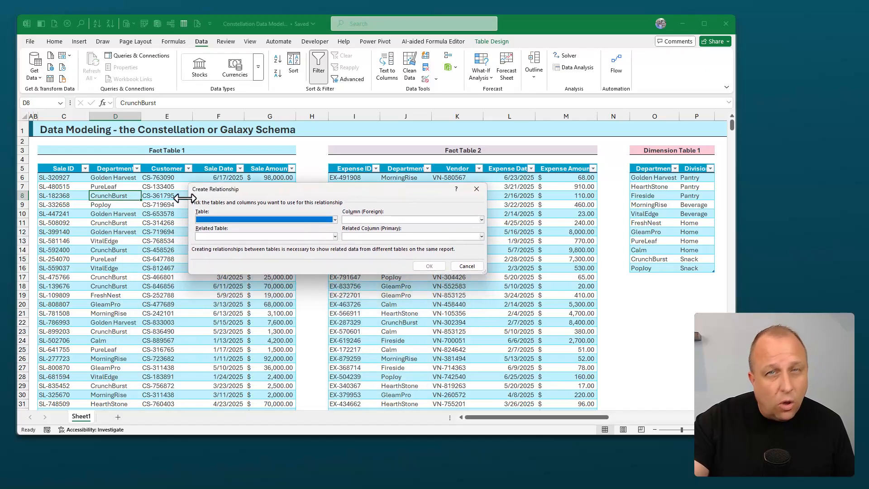
pyautogui.click(335, 218)
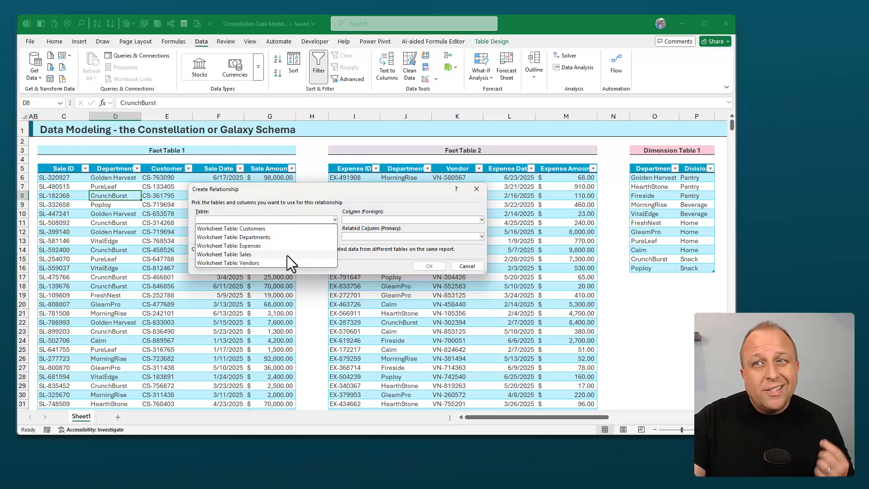
pyautogui.click(289, 255)
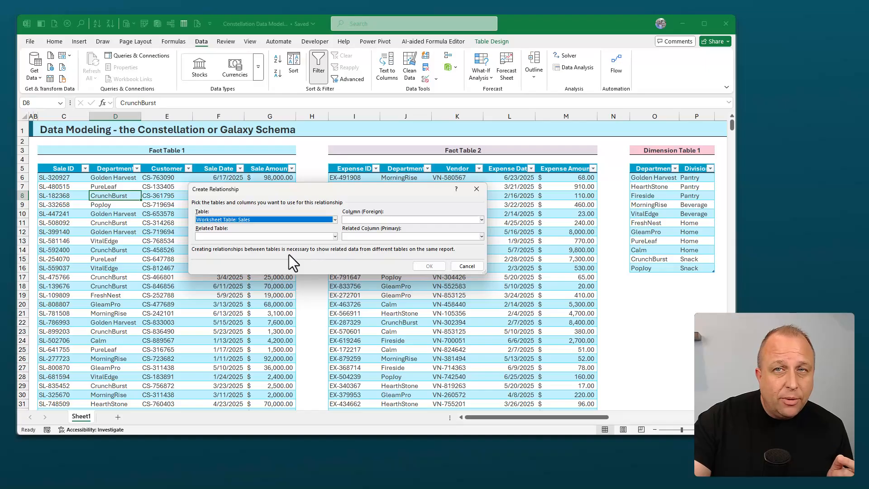
pyautogui.click(286, 238)
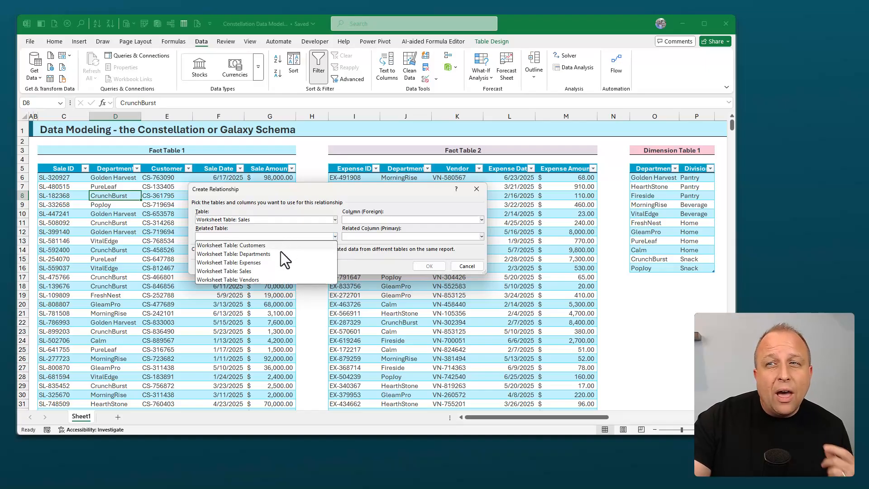
pyautogui.click(276, 254)
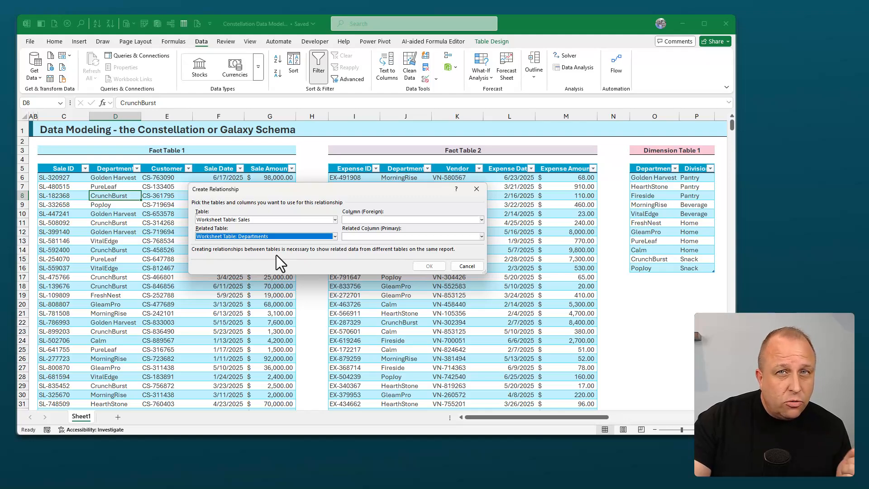
pyautogui.click(398, 219)
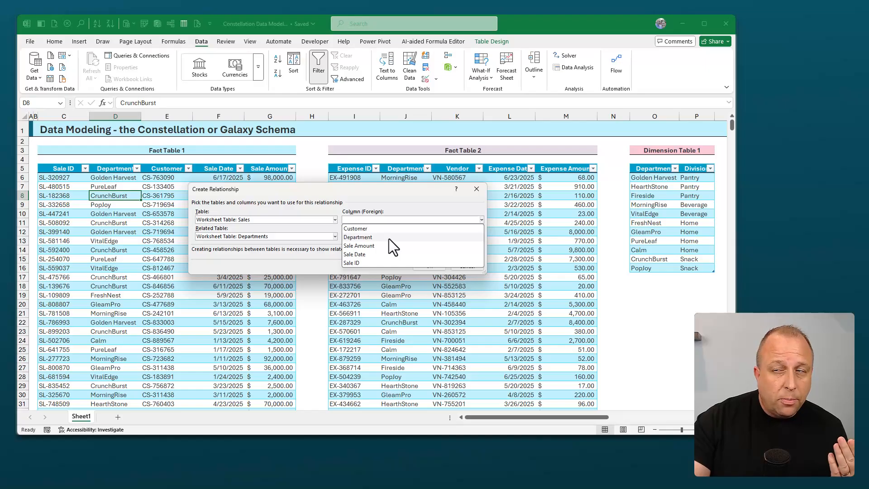
pyautogui.click(388, 238)
pyautogui.click(384, 237)
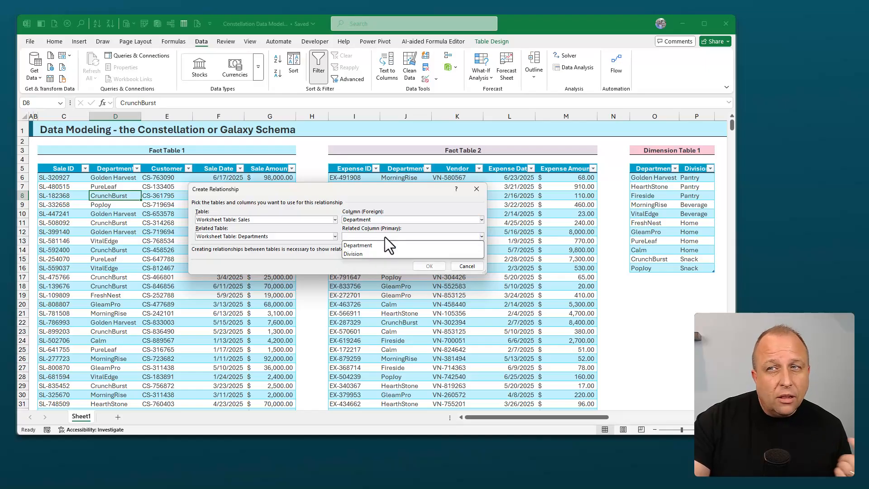
pyautogui.click(380, 246)
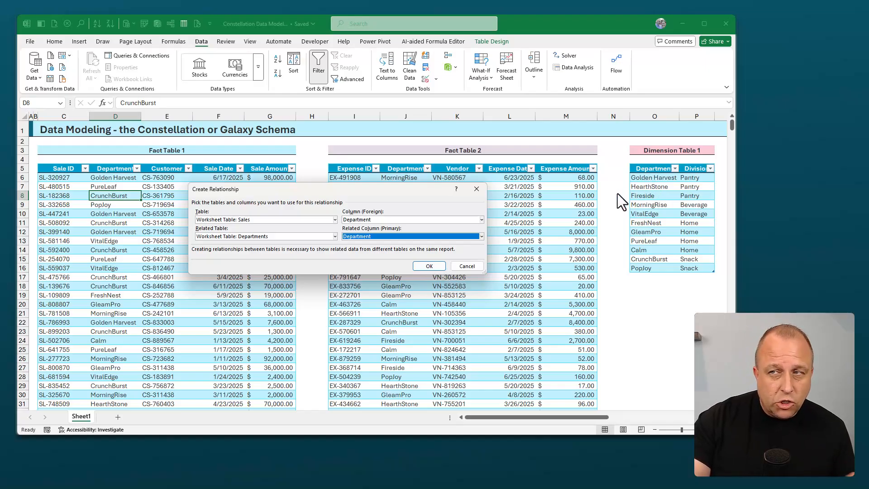
pyautogui.click(428, 265)
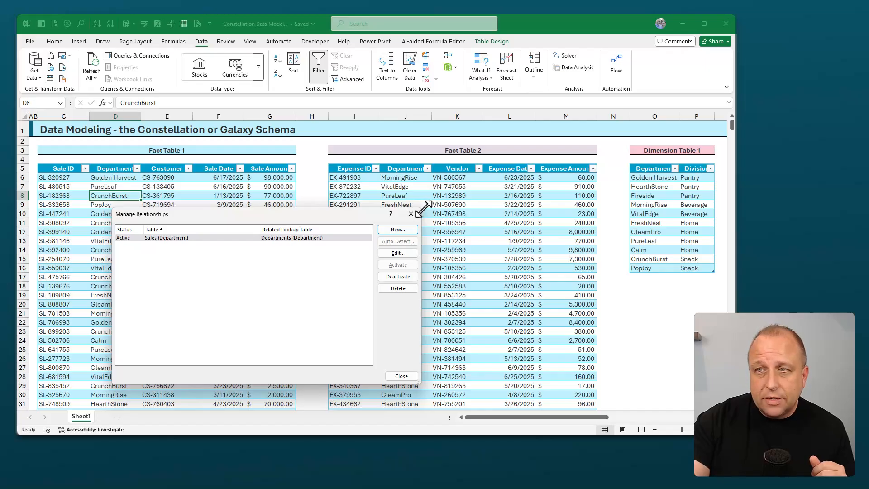
# - Create a relationship from the Expenses table's Department column to the Department column of the Departments table
pyautogui.click(400, 228)
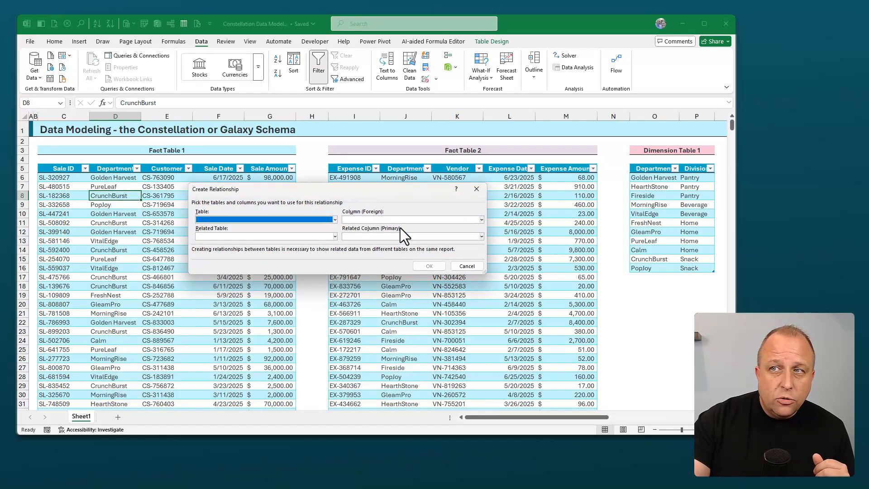
pyautogui.click(330, 220)
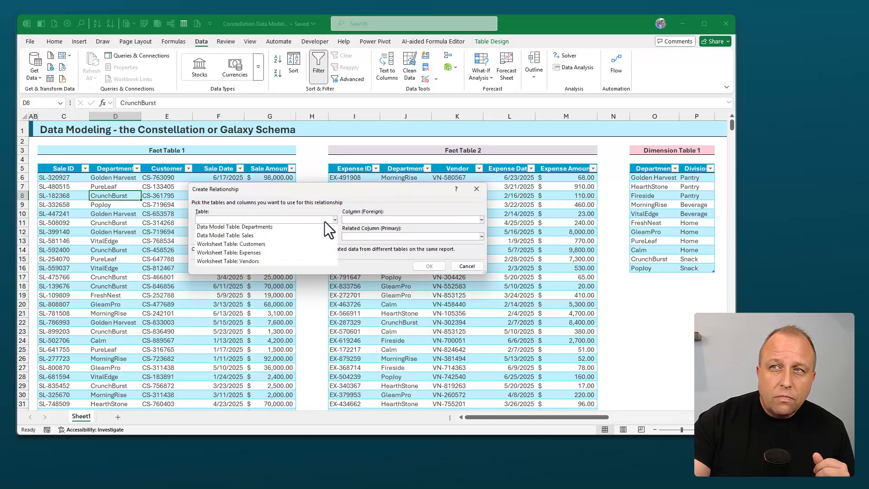
pyautogui.click(283, 254)
pyautogui.click(300, 236)
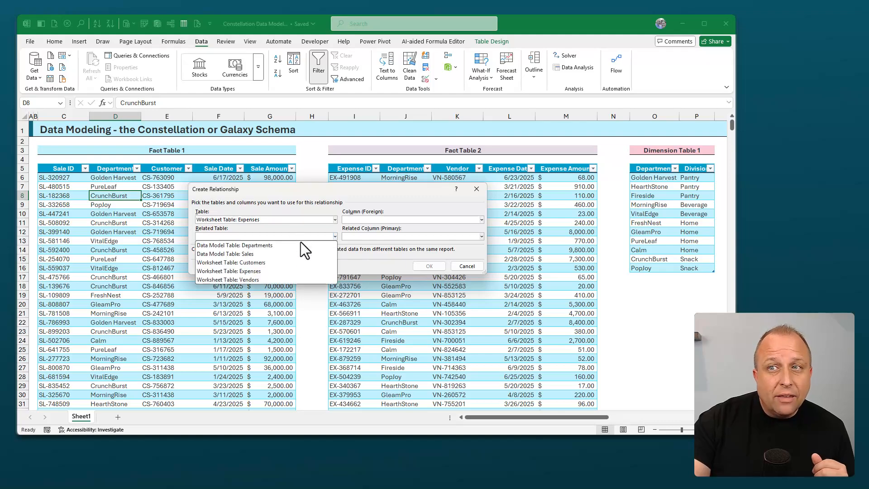
pyautogui.click(303, 247)
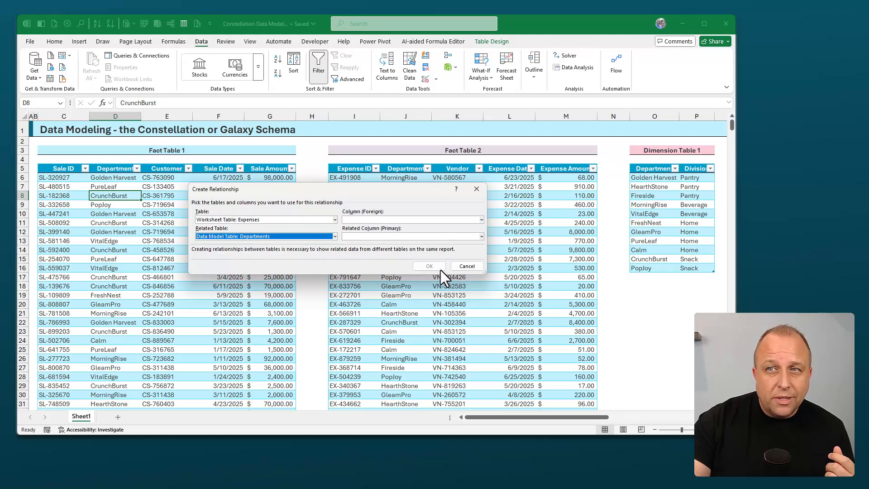
pyautogui.click(409, 218)
pyautogui.click(420, 226)
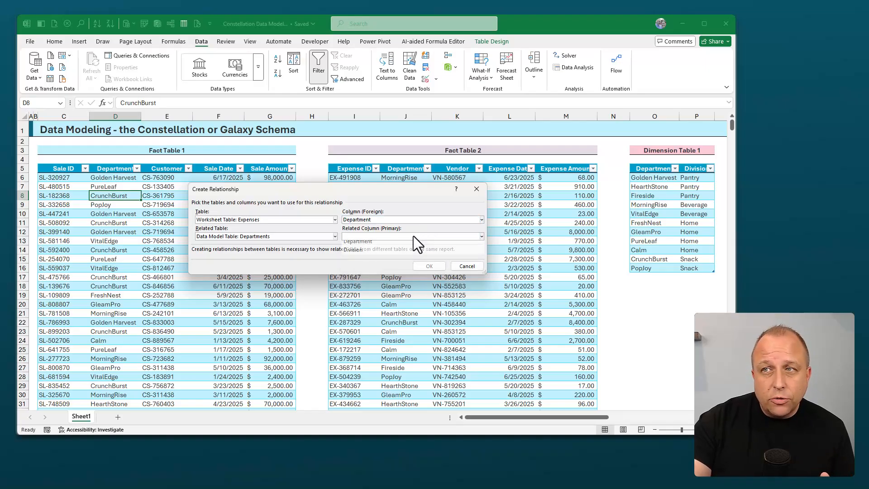
pyautogui.click(413, 236)
pyautogui.click(413, 244)
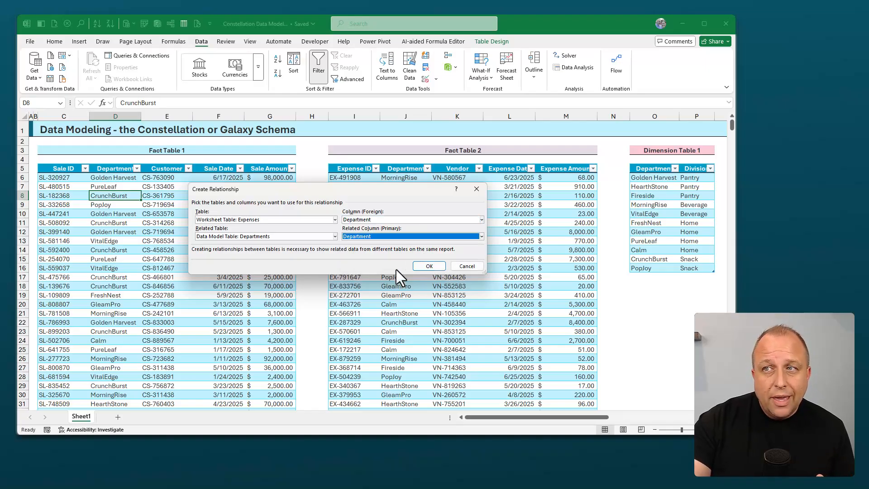
pyautogui.click(429, 266)
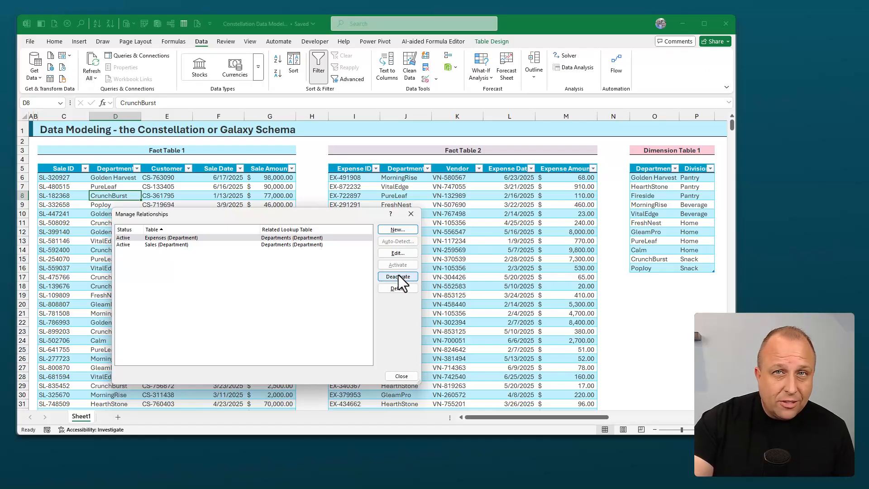
# - Create a relationship from the Sales table's Customer column to the Customer ID column of the Customers table
pyautogui.click(397, 229)
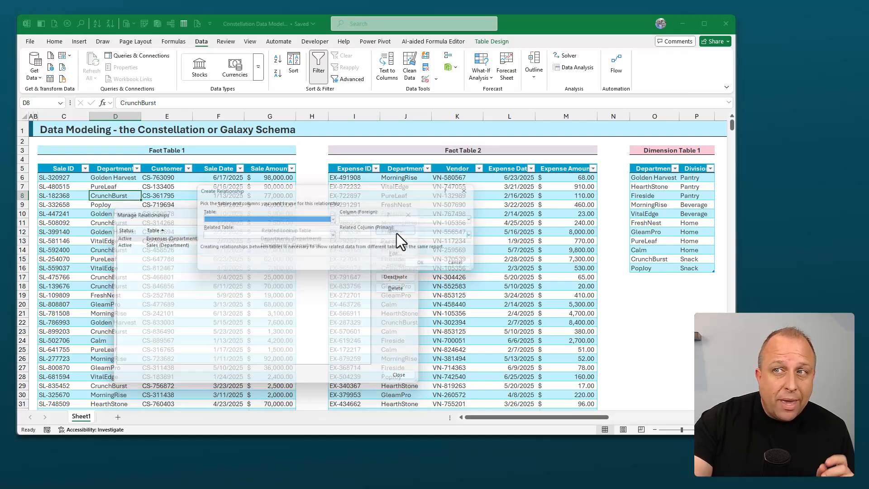
pyautogui.click(307, 221)
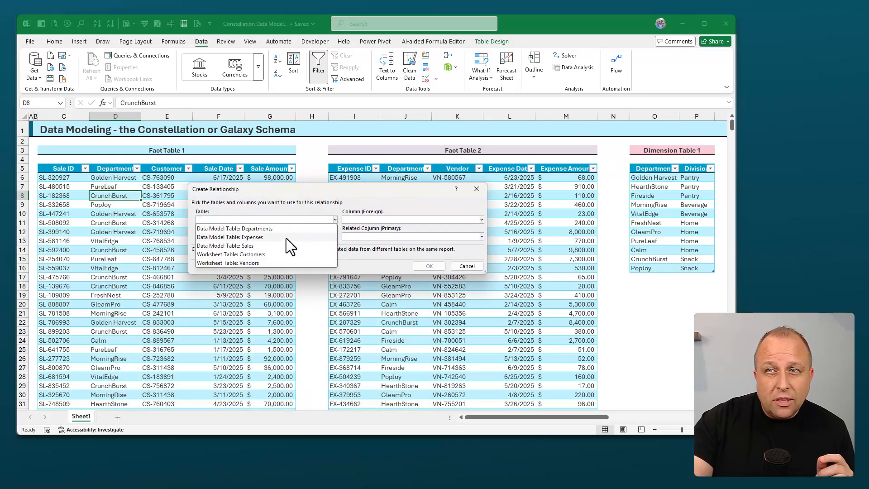
pyautogui.click(292, 246)
pyautogui.click(290, 236)
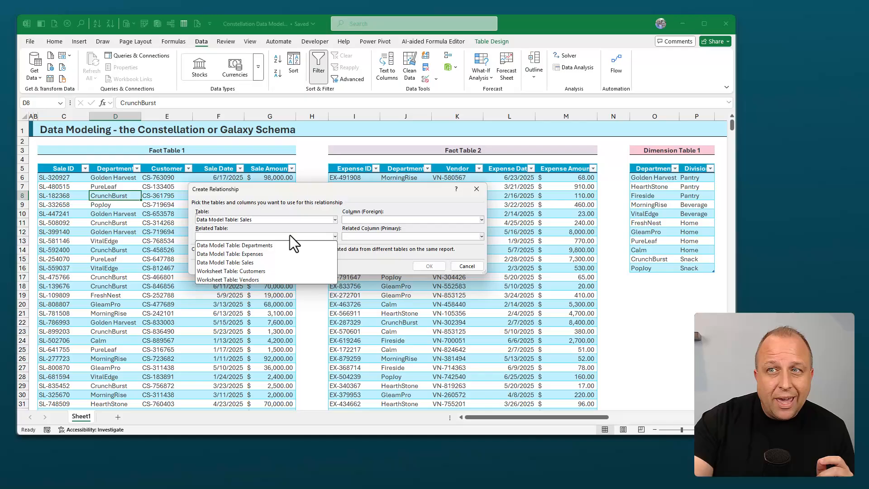
pyautogui.click(290, 272)
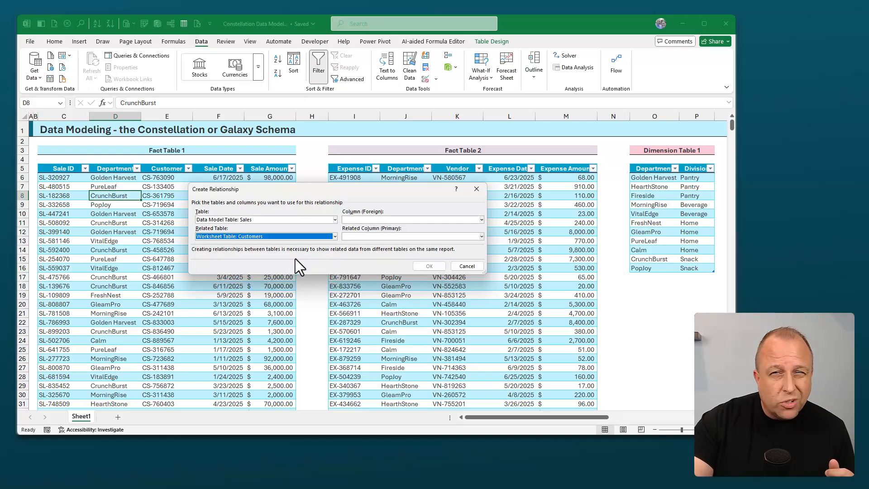
pyautogui.click(393, 222)
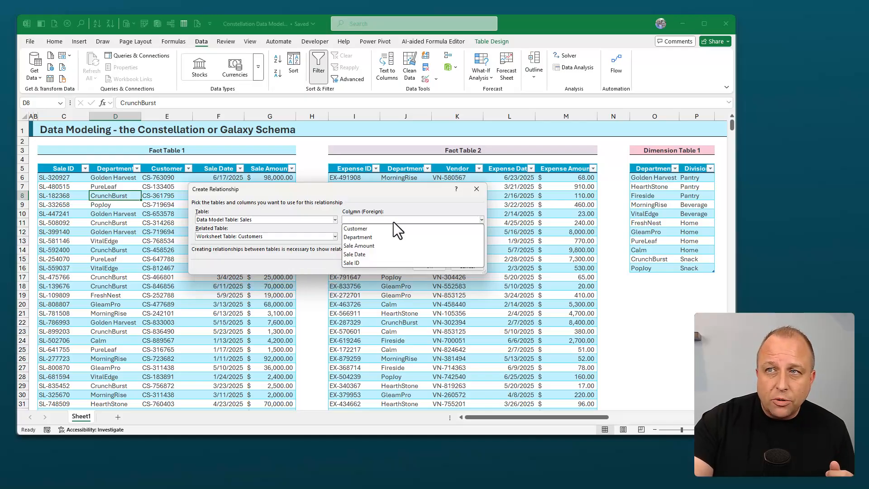
pyautogui.click(382, 227)
pyautogui.click(389, 234)
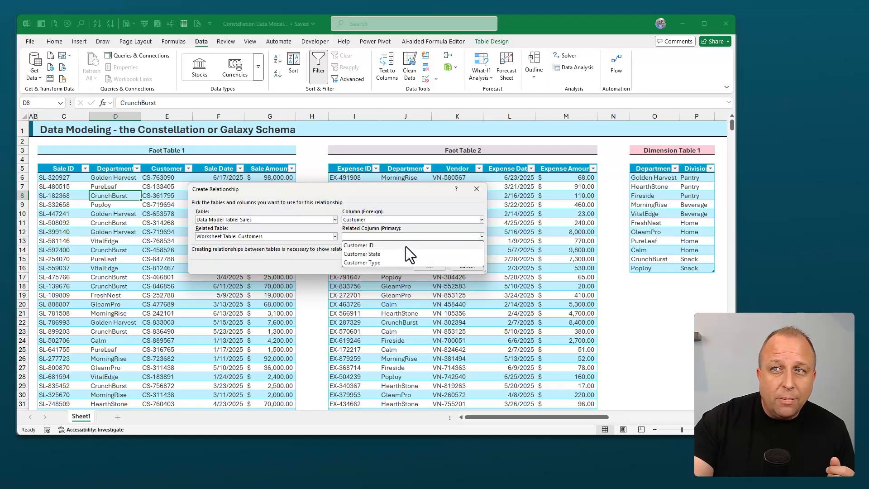
pyautogui.click(404, 245)
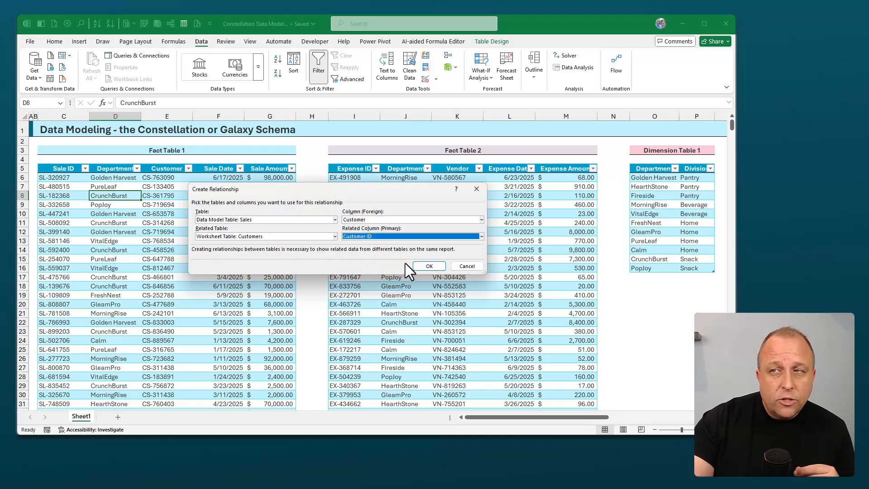
pyautogui.click(429, 265)
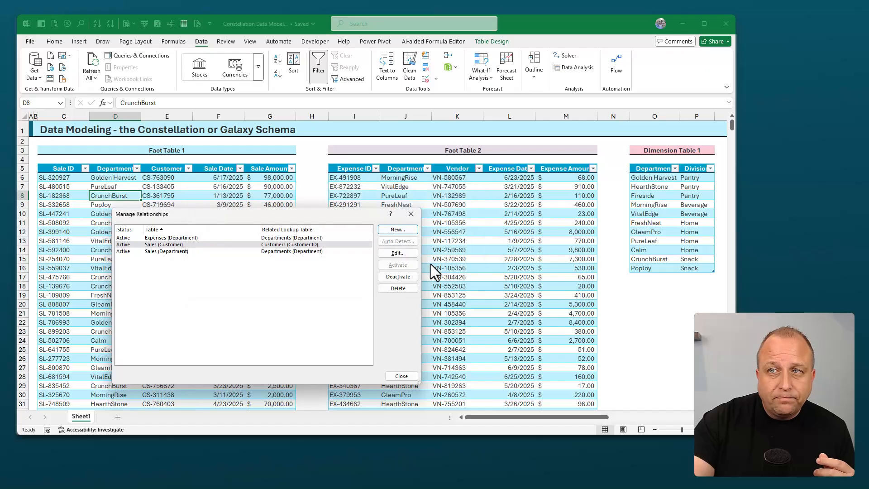
# - Create a relationship from the Expenses table's Vendor column to the Vendor ID column of the Vendors table, and close the relationship manager
pyautogui.click(395, 230)
pyautogui.click(322, 219)
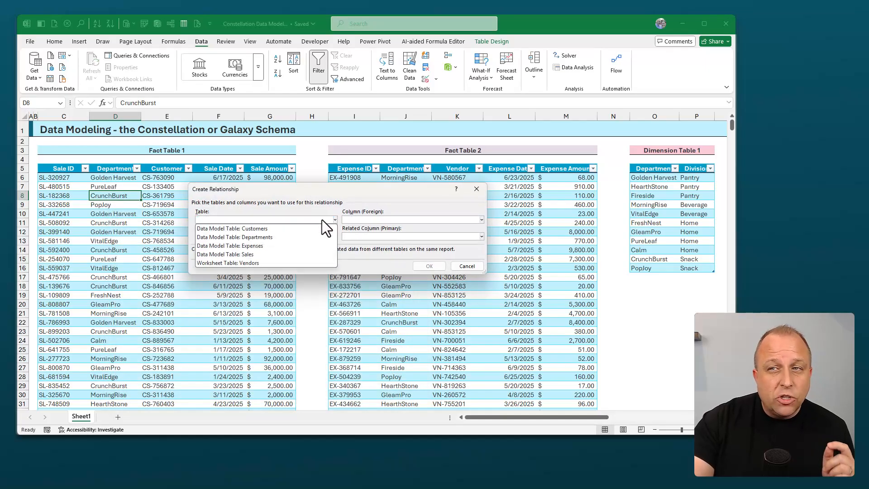
pyautogui.click(290, 245)
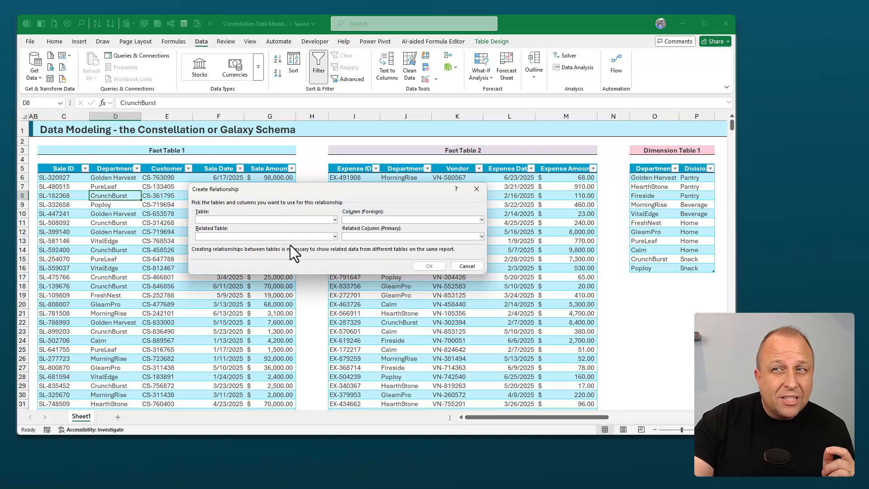
pyautogui.click(294, 236)
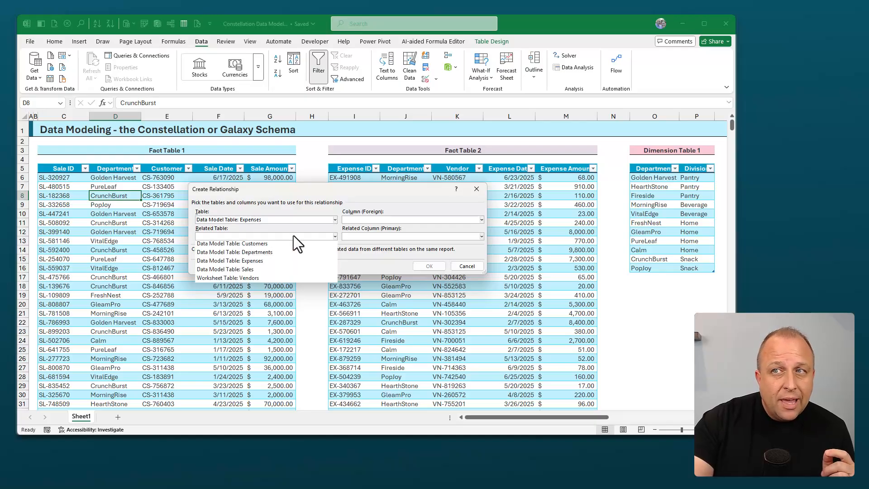
pyautogui.click(287, 278)
pyautogui.click(379, 220)
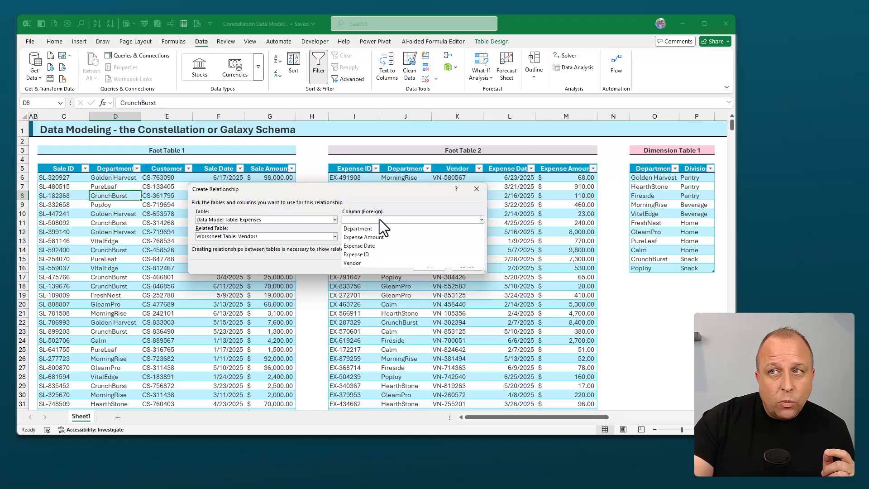
pyautogui.click(379, 262)
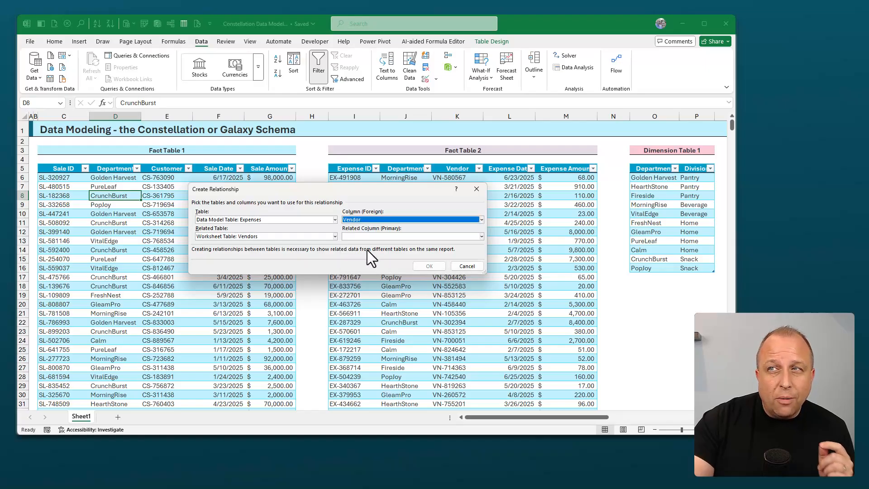
pyautogui.click(368, 235)
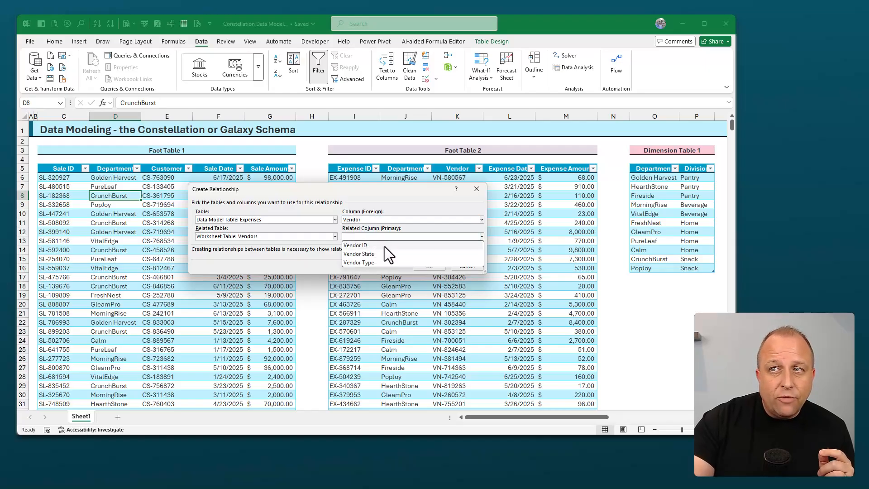
pyautogui.click(384, 246)
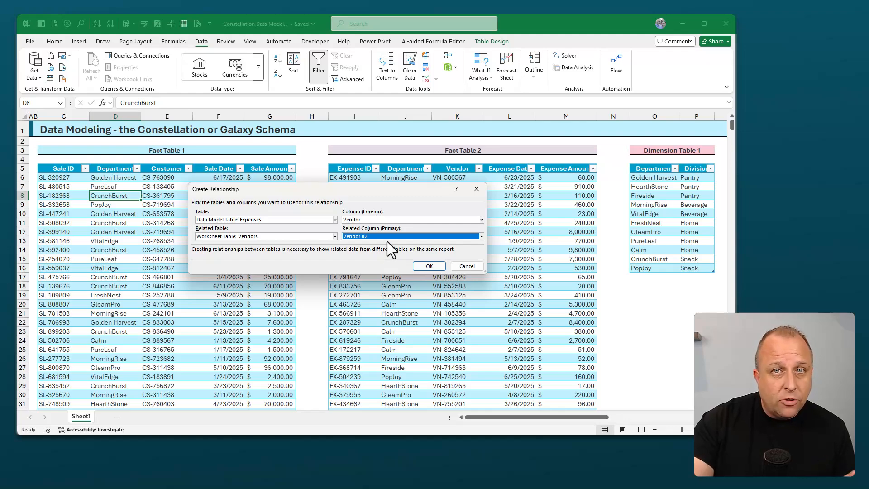
pyautogui.click(427, 266)
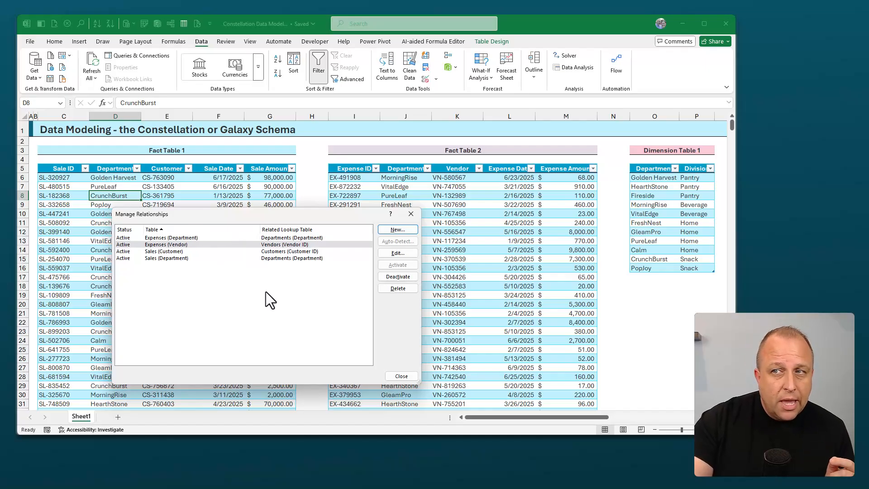
pyautogui.click(409, 378)
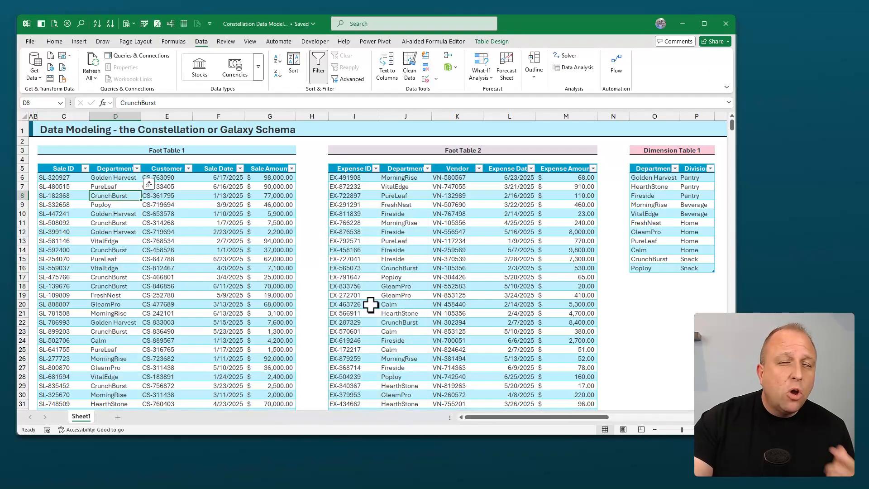
# - Check in the program options that the Microsoft Power Pivot for Excel COM add-in is enabled
pyautogui.click(378, 41)
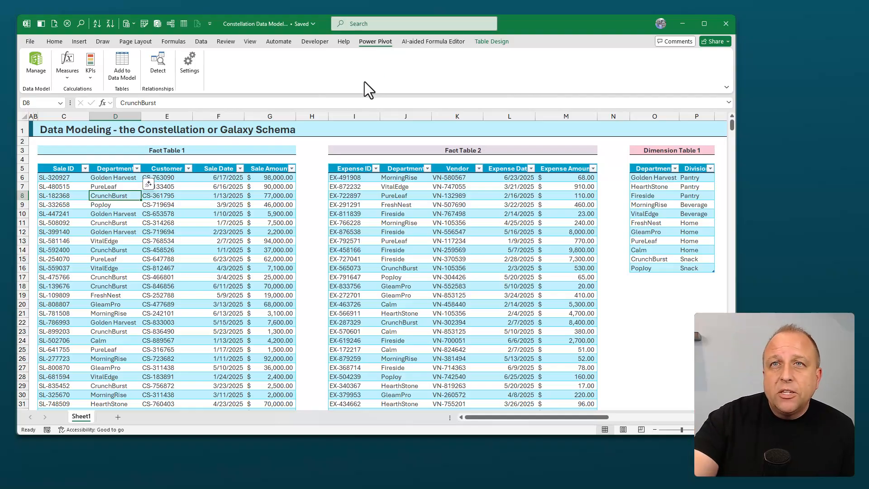
pyautogui.click(31, 41)
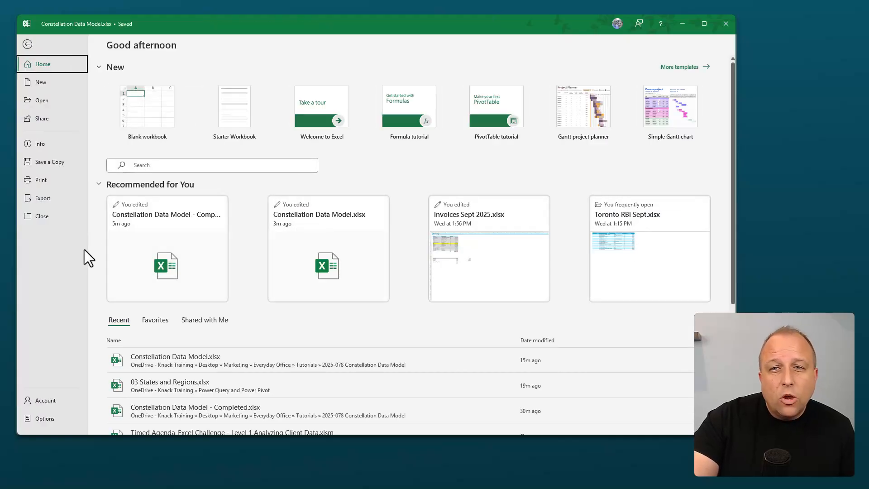
pyautogui.click(51, 416)
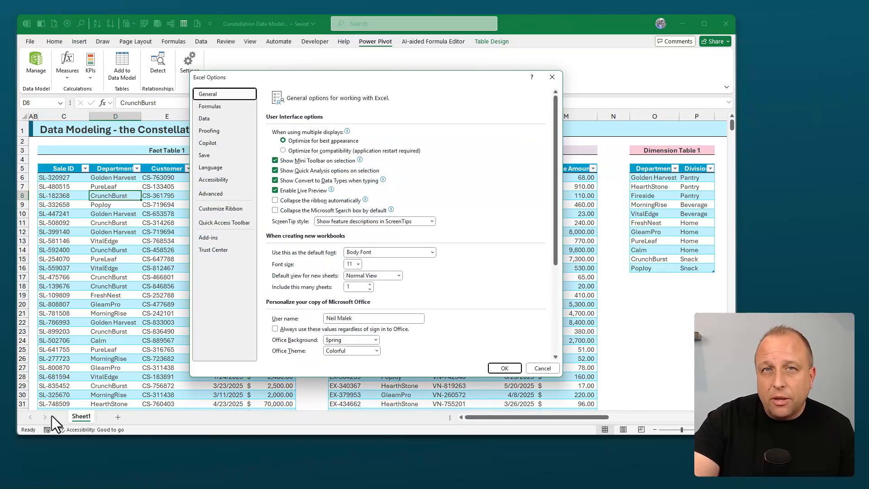
pyautogui.click(211, 237)
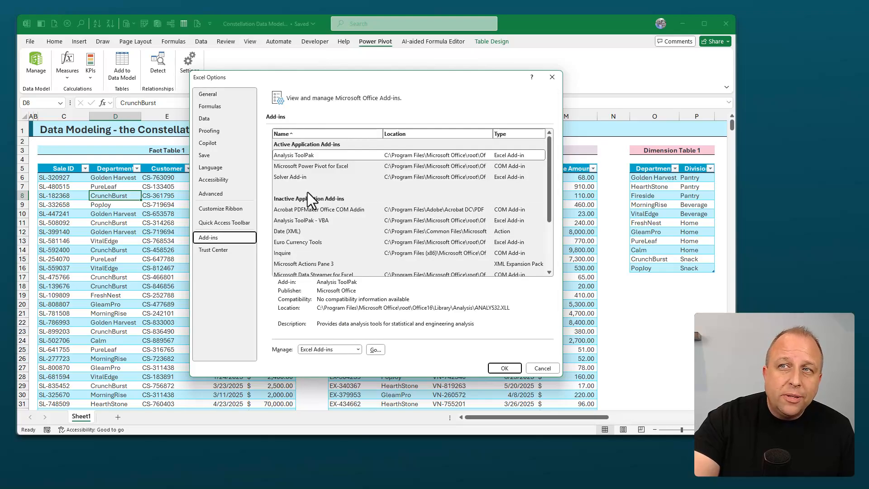
pyautogui.click(313, 166)
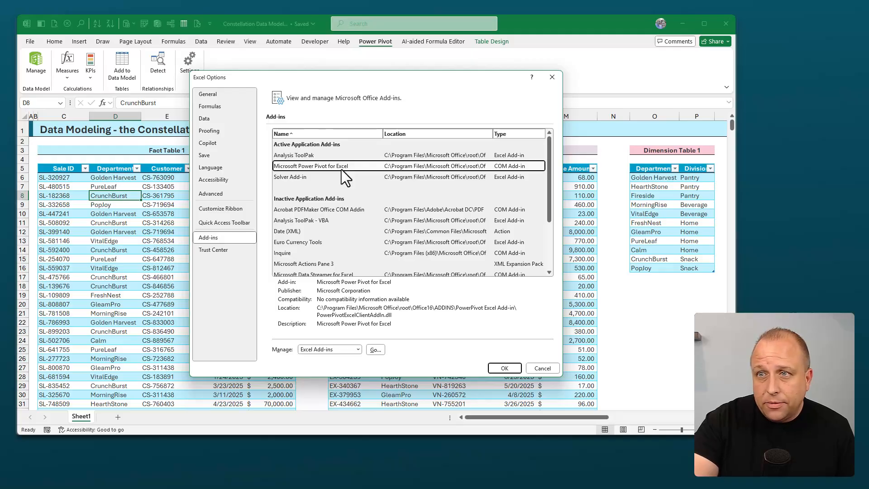
pyautogui.click(351, 348)
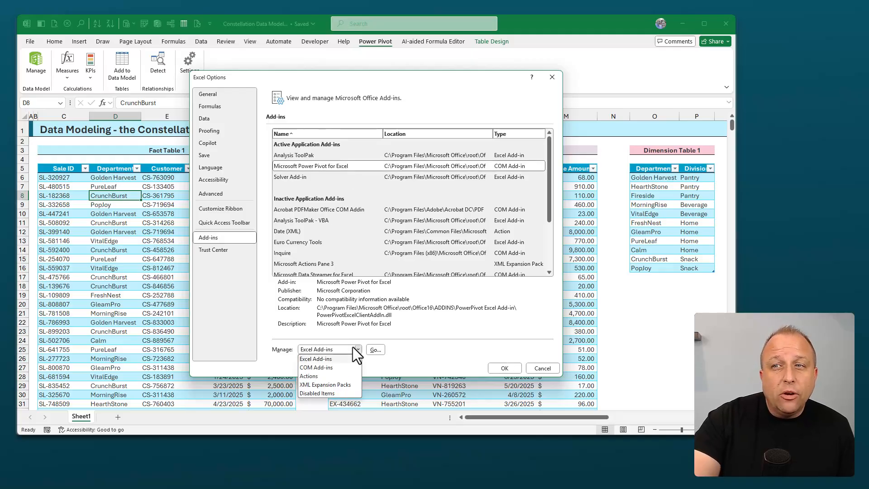
pyautogui.click(329, 368)
pyautogui.click(378, 348)
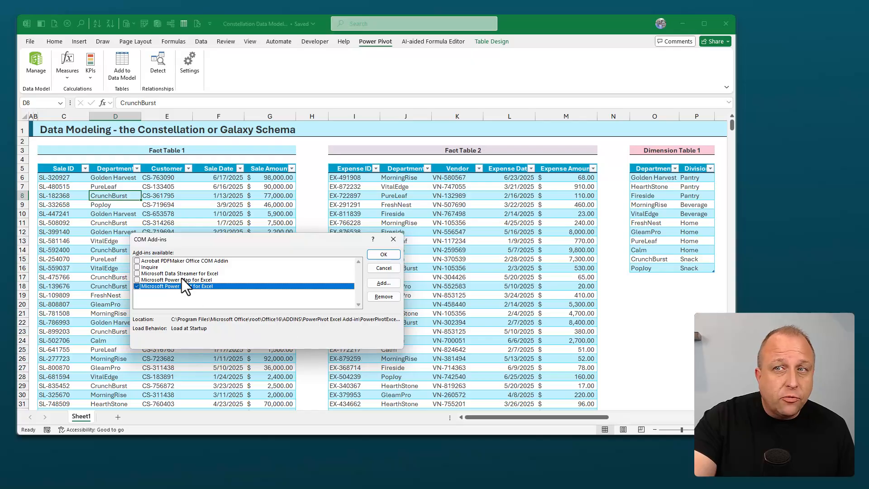
pyautogui.click(382, 255)
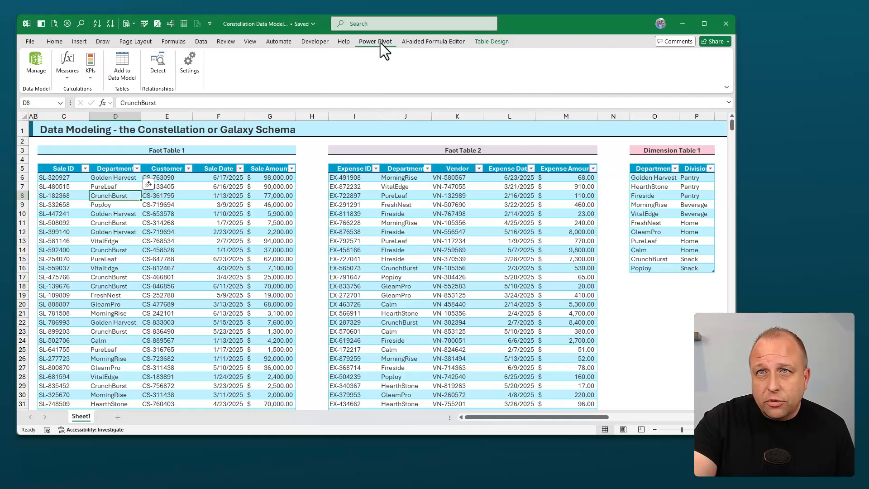
# - Open the workbook's data model in an enlarged Power Pivot window and show it in Diagram View
pyautogui.click(38, 80)
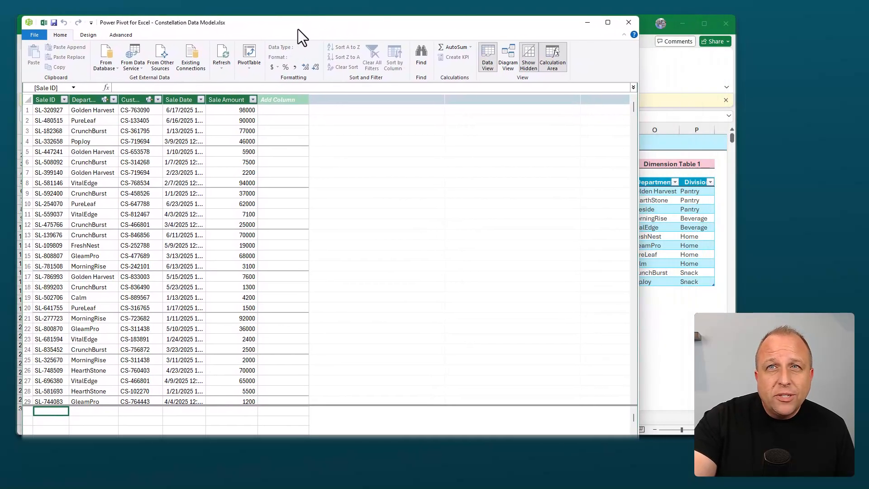
pyautogui.moveTo(298, 29); pyautogui.dragTo(292, 26)
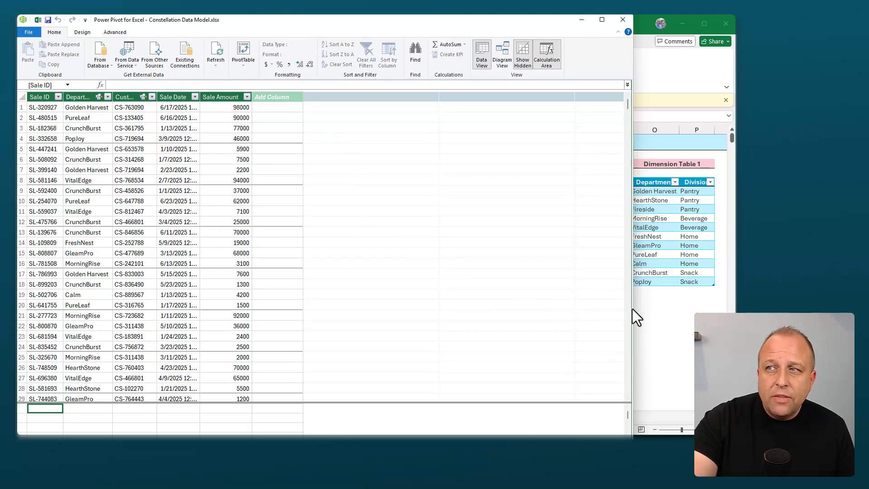
pyautogui.moveTo(634, 307); pyautogui.dragTo(733, 306)
pyautogui.moveTo(425, 474); pyautogui.dragTo(475, 428)
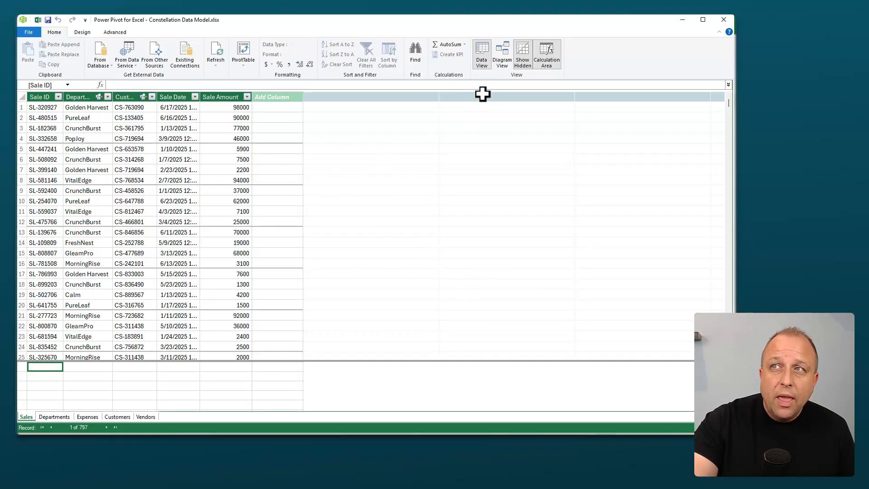
pyautogui.click(503, 63)
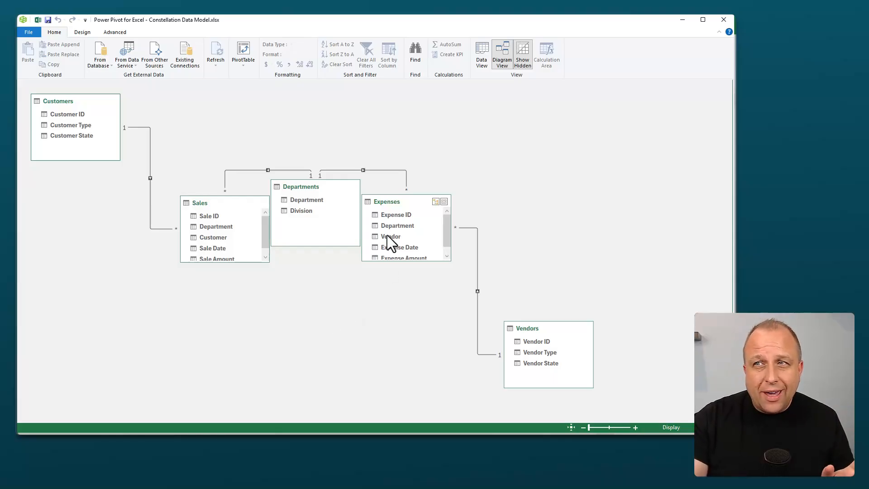
# - Arrange the diagram's tables in one row in the order Customers, Sales, Departments, Expenses, Vendors, and close the Power Pivot window
pyautogui.moveTo(406, 205); pyautogui.dragTo(486, 159)
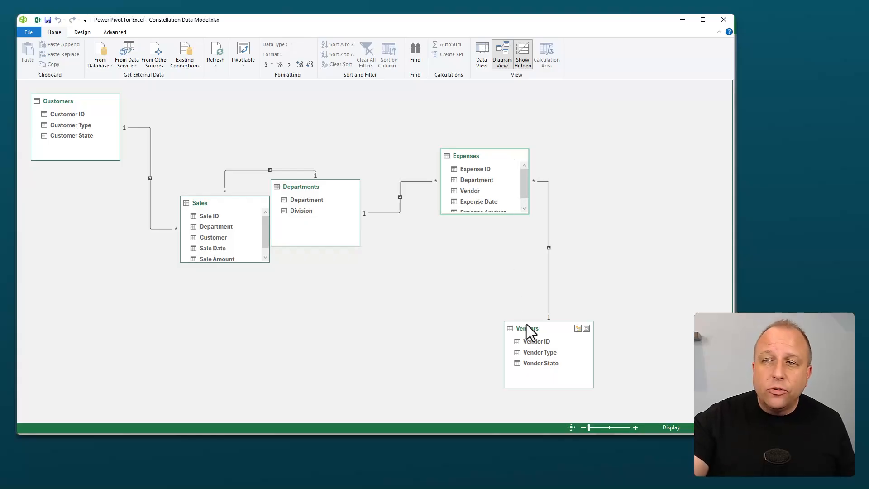
pyautogui.moveTo(548, 331); pyautogui.dragTo(607, 169)
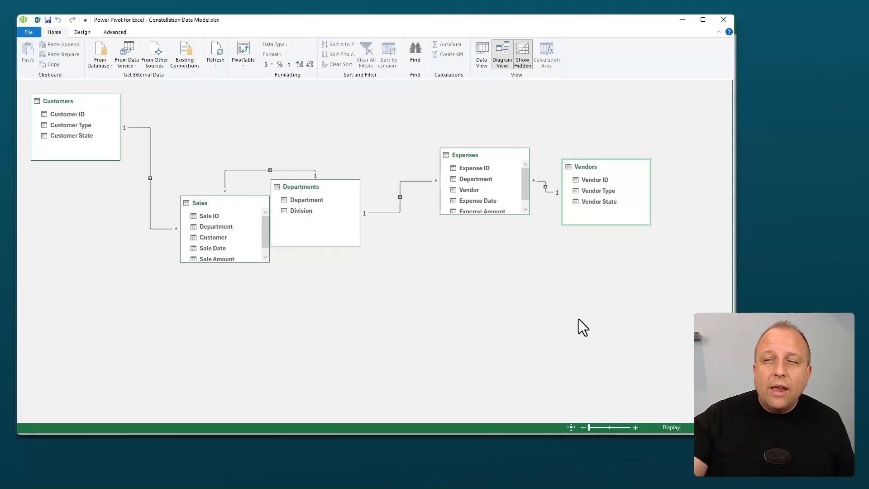
pyautogui.moveTo(313, 183); pyautogui.dragTo(355, 151)
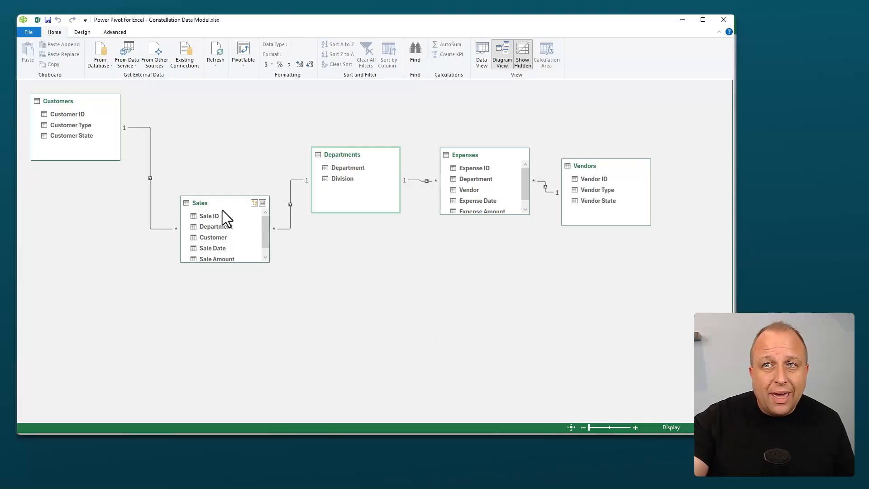
pyautogui.moveTo(222, 210); pyautogui.dragTo(213, 162)
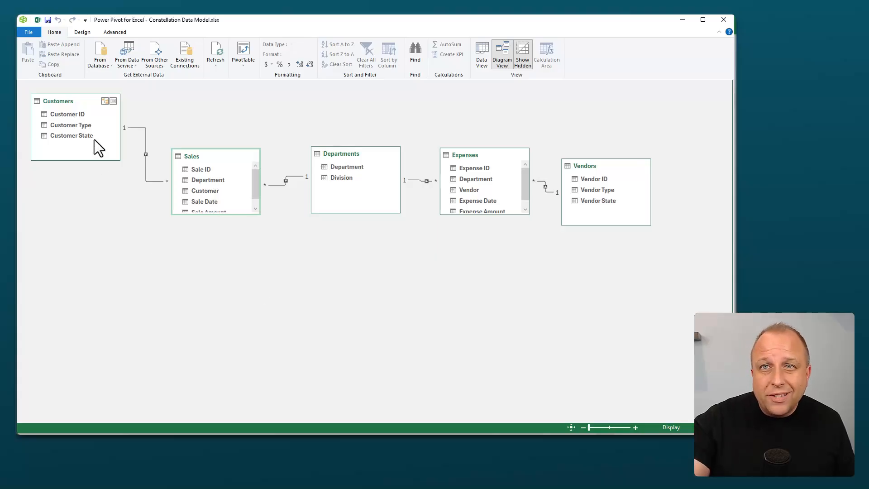
pyautogui.moveTo(73, 102); pyautogui.dragTo(96, 175)
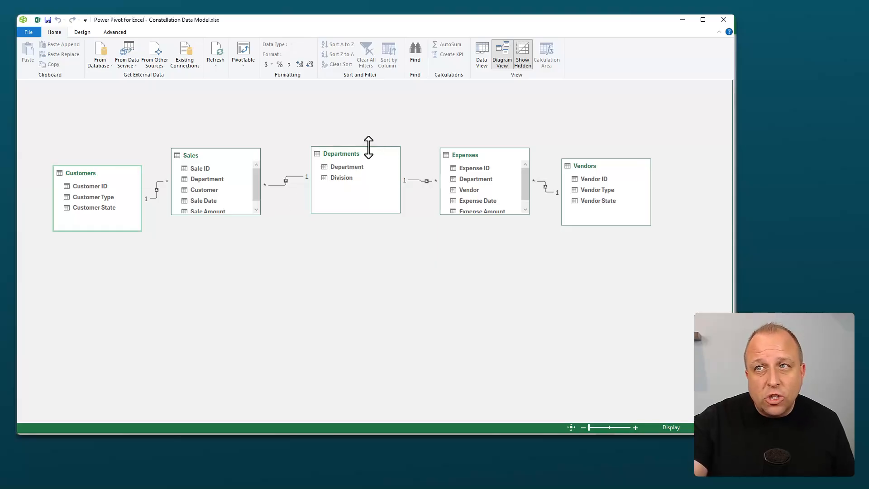
pyautogui.click(355, 157)
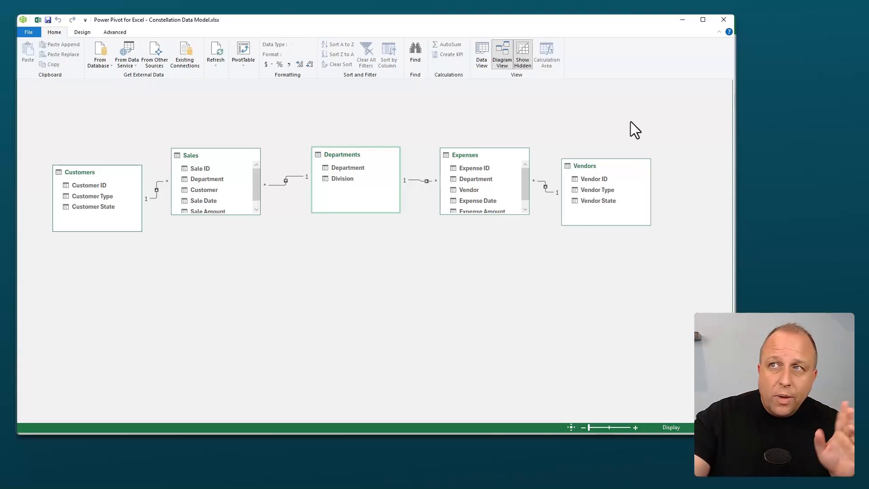
pyautogui.click(724, 21)
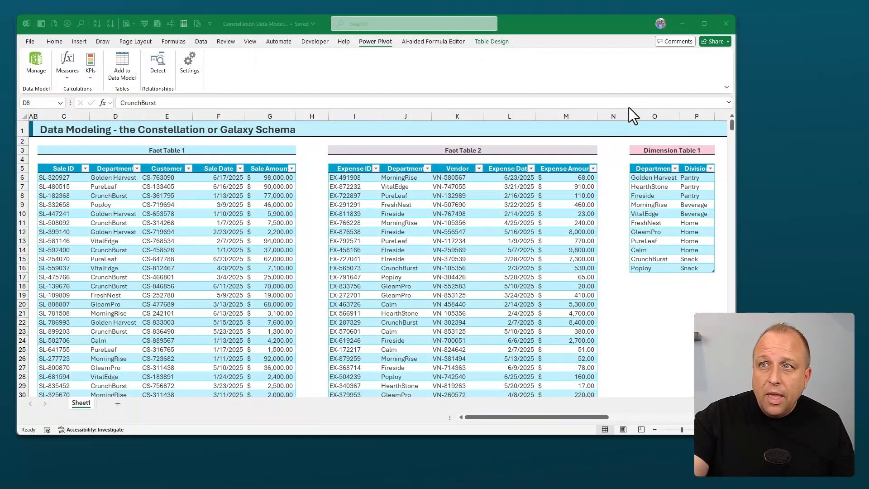
# - Add a new worksheet with the light-blue title banner formatting and enter the title Financial Dashboard in cell C1
pyautogui.click(118, 417)
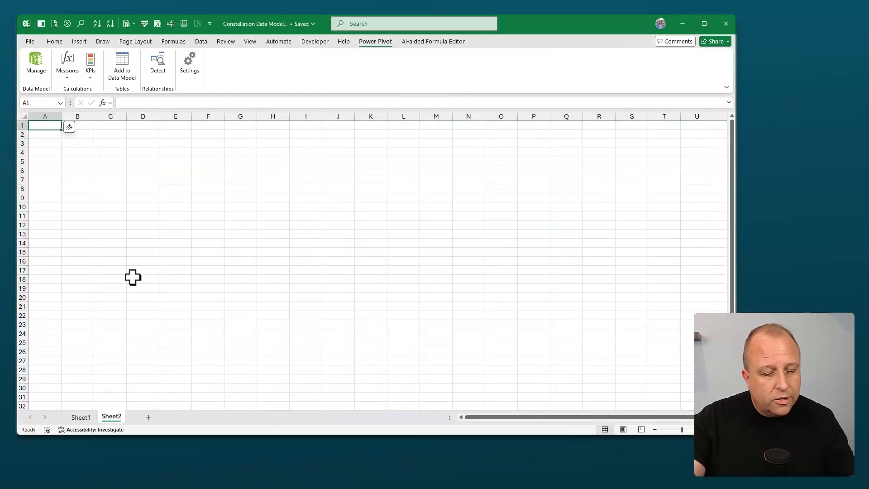
pyautogui.hotkey('ctrl', 'shift', 'f')
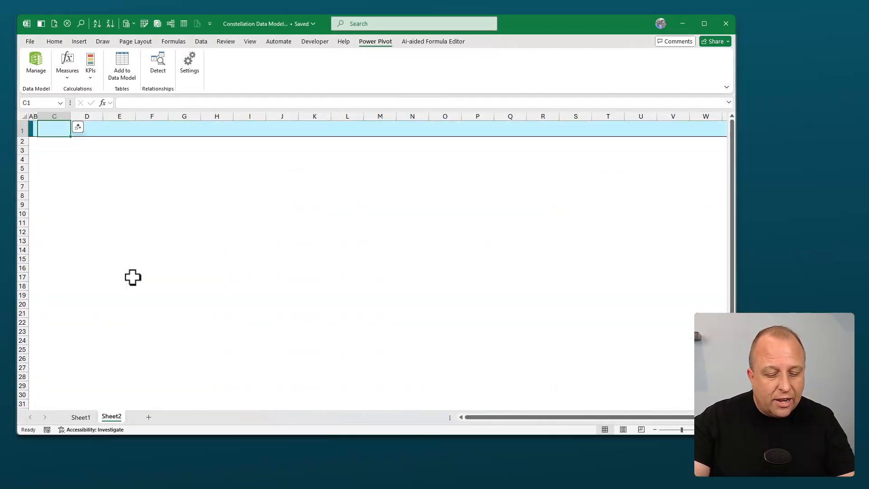
pyautogui.write('Financi')
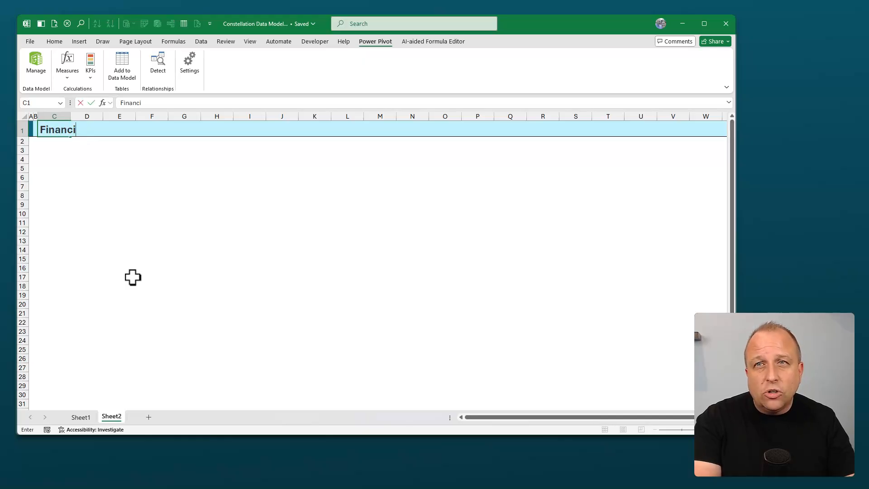
pyautogui.write('al Dashboard')
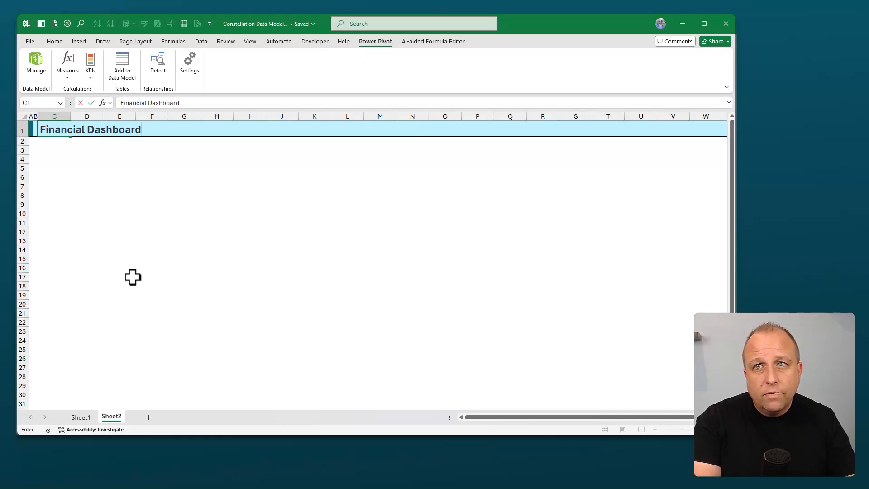
pyautogui.press('Return')
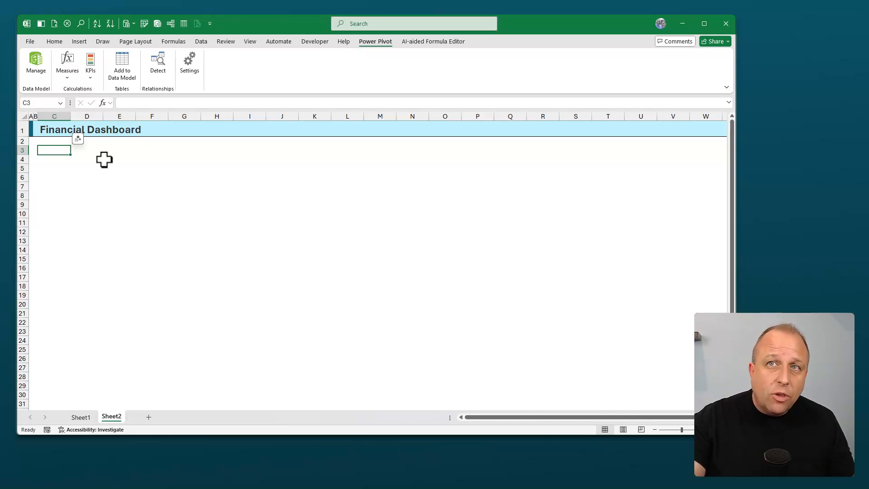
# - Insert a PivotTable based on the workbook's data model at cell C3 of the existing Financial Dashboard sheet
pyautogui.click(80, 41)
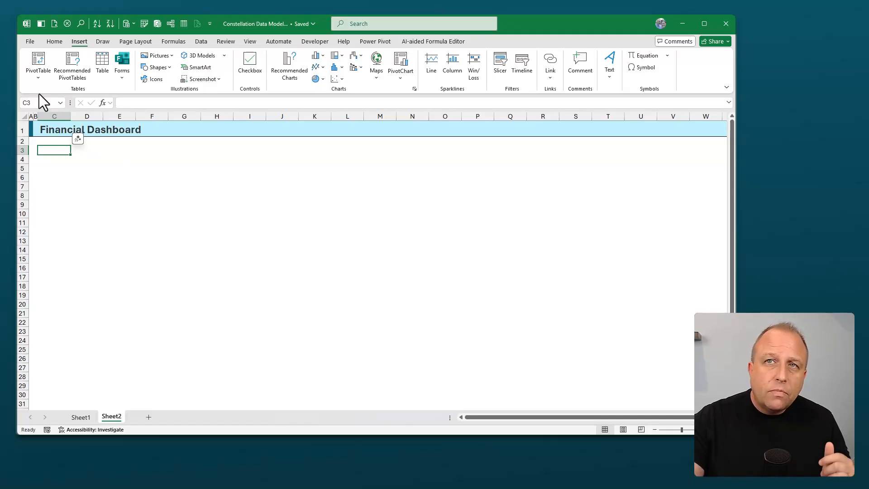
pyautogui.click(44, 77)
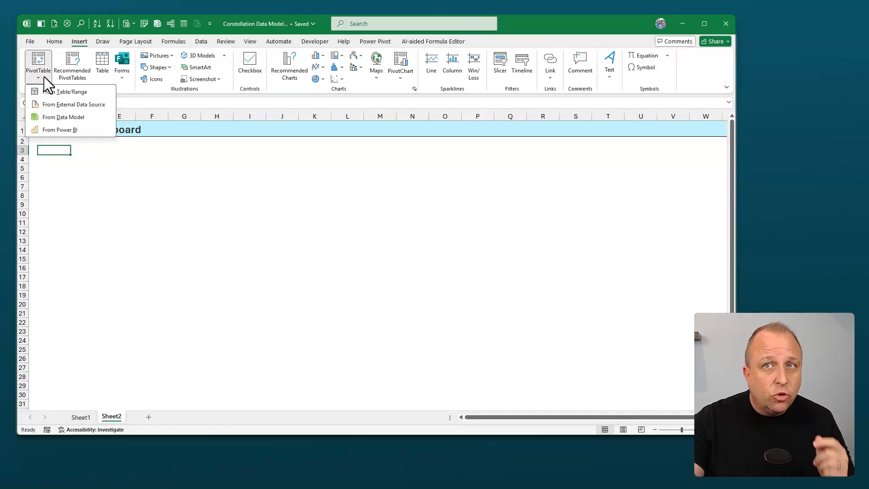
pyautogui.click(89, 120)
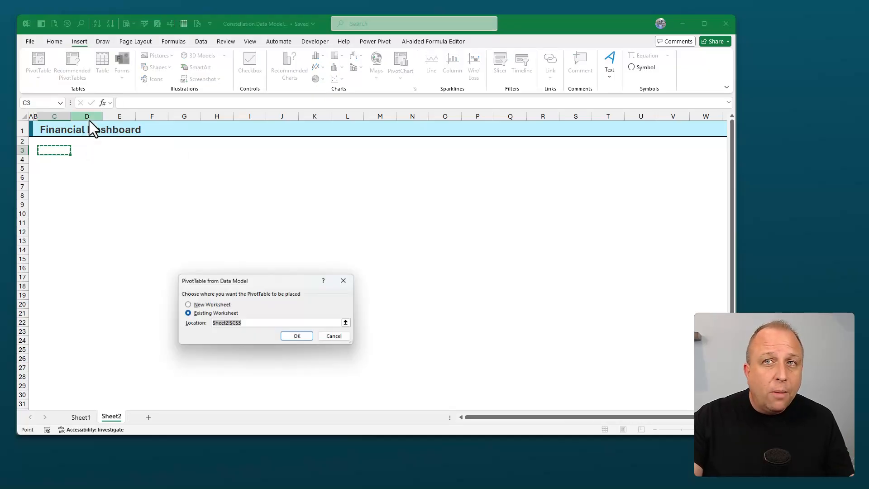
pyautogui.click(301, 338)
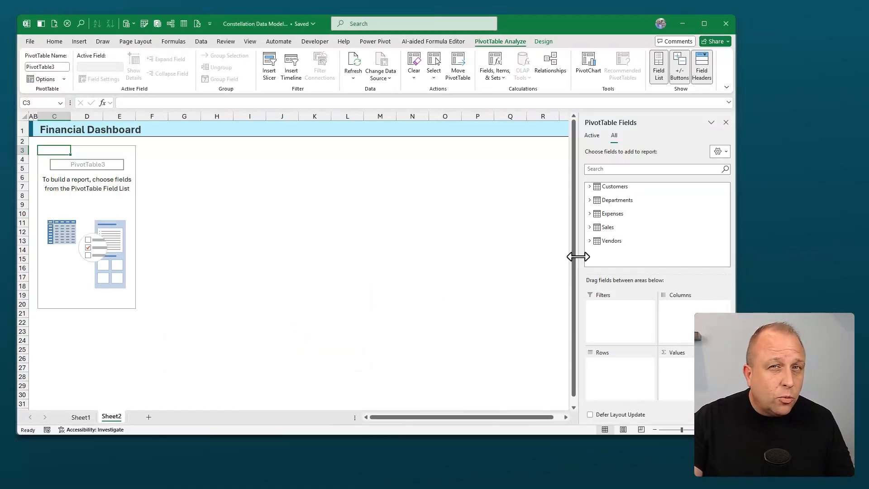
# - Add the Sale Amount field from the Sales table to the PivotTable's values
pyautogui.click(590, 228)
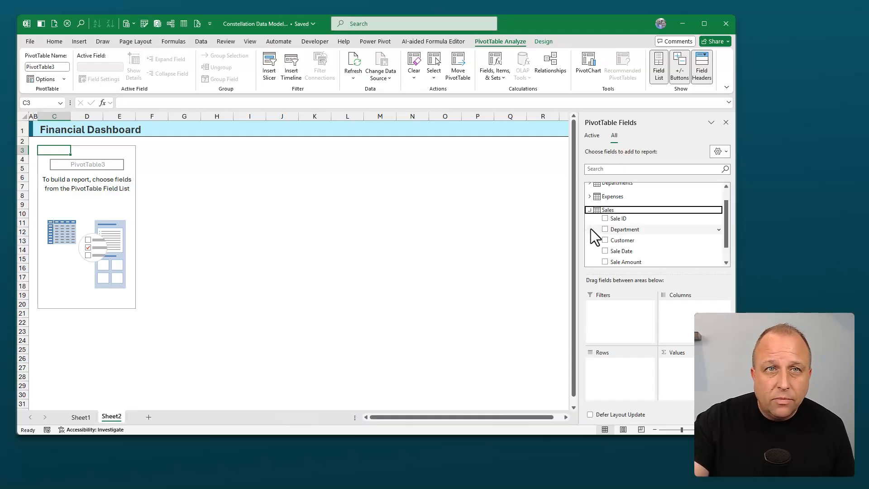
pyautogui.scroll(-1, 629, 240)
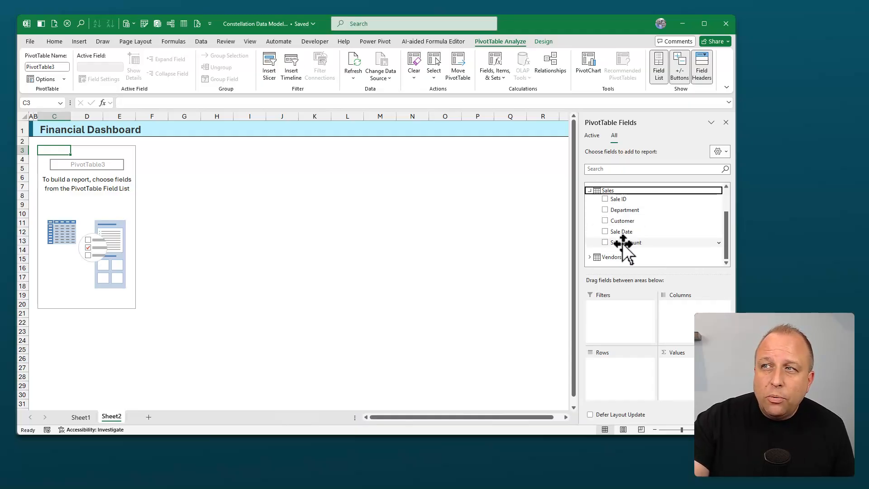
pyautogui.click(605, 243)
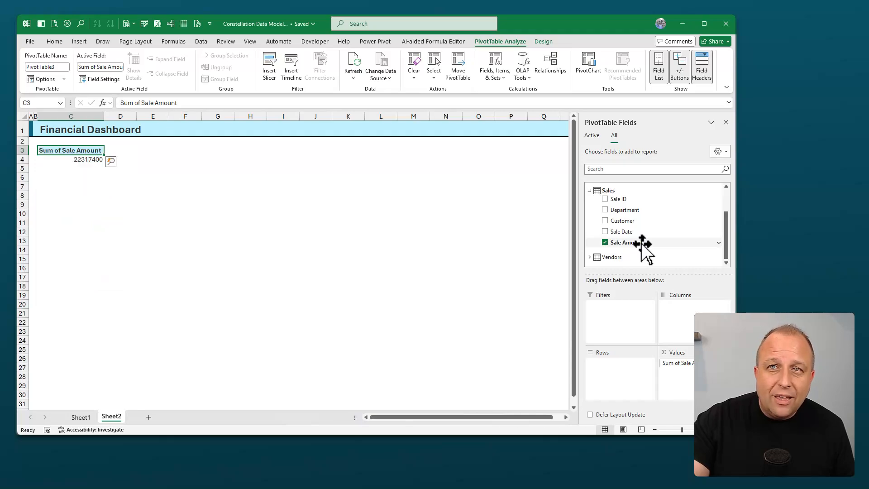
# - Format the PivotTable's sales total in cell C4 with the Accounting number format
pyautogui.click(78, 160)
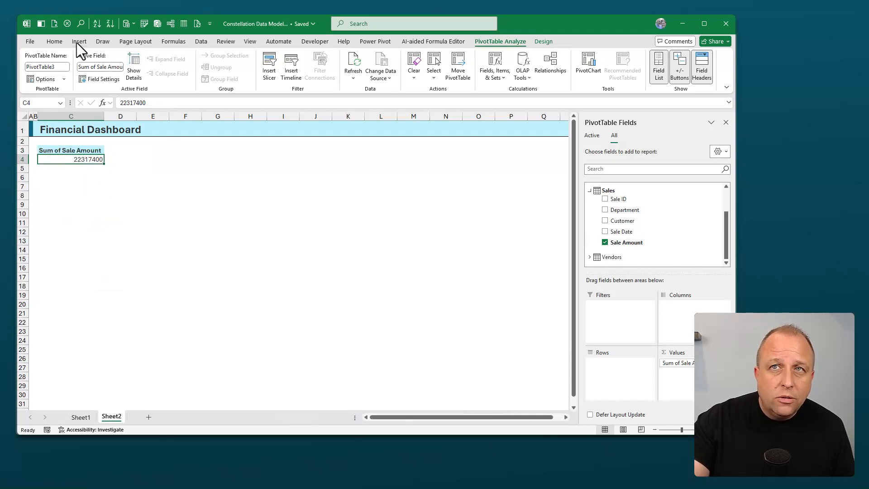
pyautogui.click(36, 41)
pyautogui.click(43, 43)
pyautogui.click(48, 41)
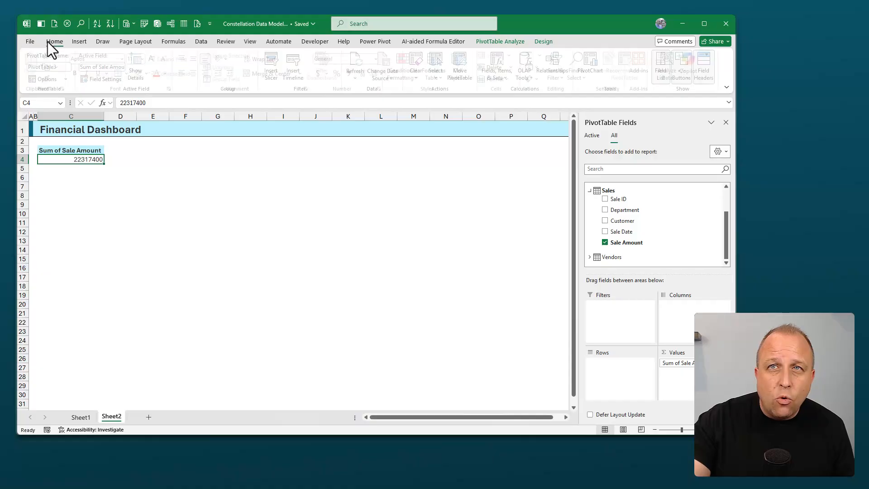
pyautogui.click(322, 73)
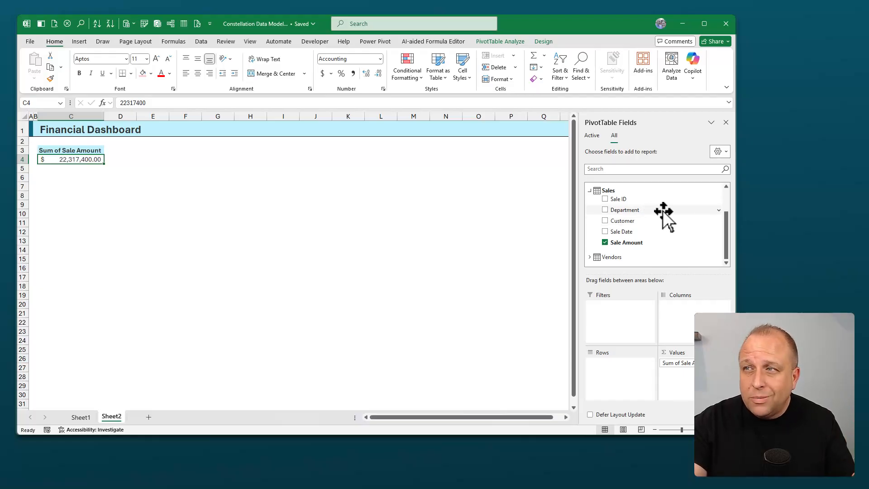
# - Break the sales down by Customer Type from the Customers table as the PivotTable's rows
pyautogui.scroll(3, 662, 224)
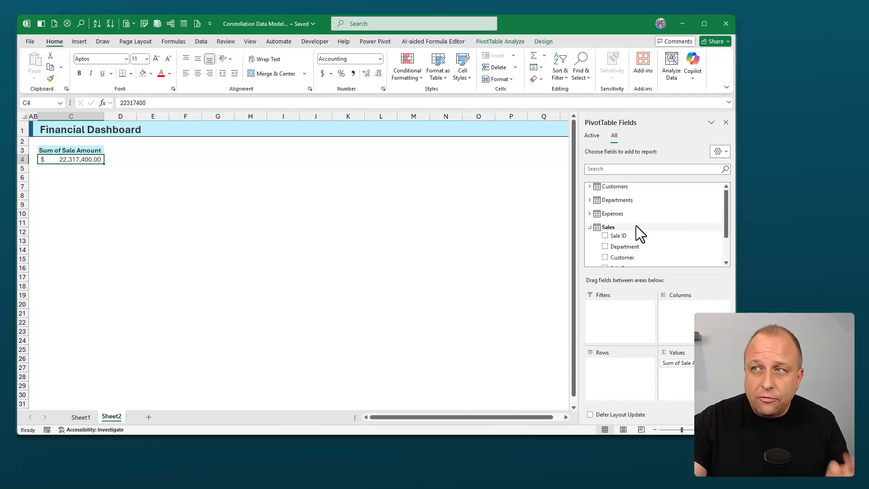
pyautogui.click(589, 200)
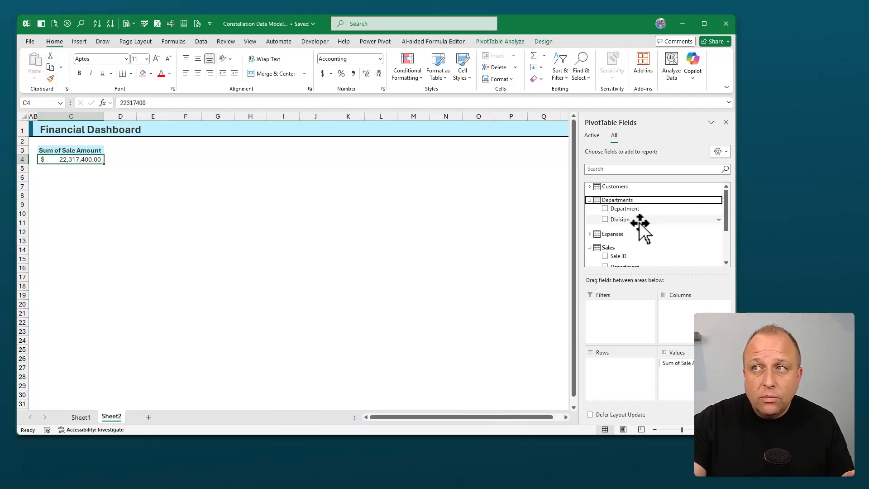
pyautogui.click(589, 186)
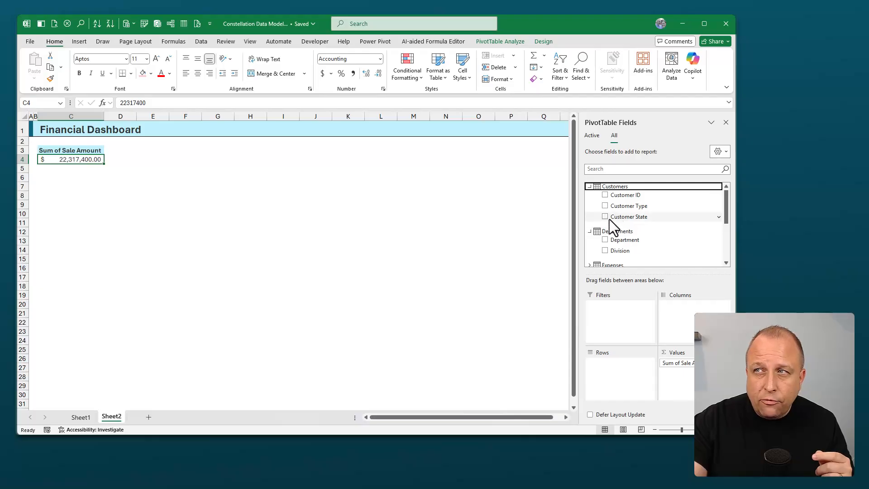
pyautogui.click(604, 206)
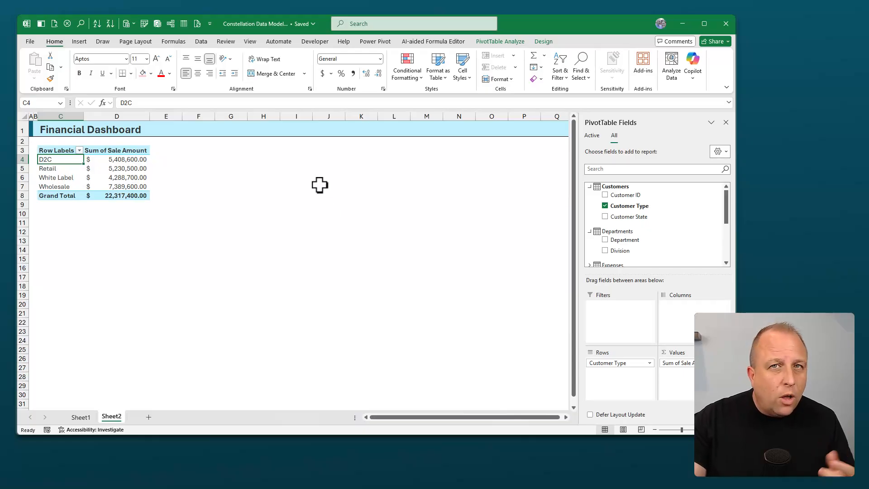
# - Insert a Clustered Column PivotChart, place it beside the PivotTable just below the title banner and widen it to about 5.74 inches
pyautogui.click(488, 45)
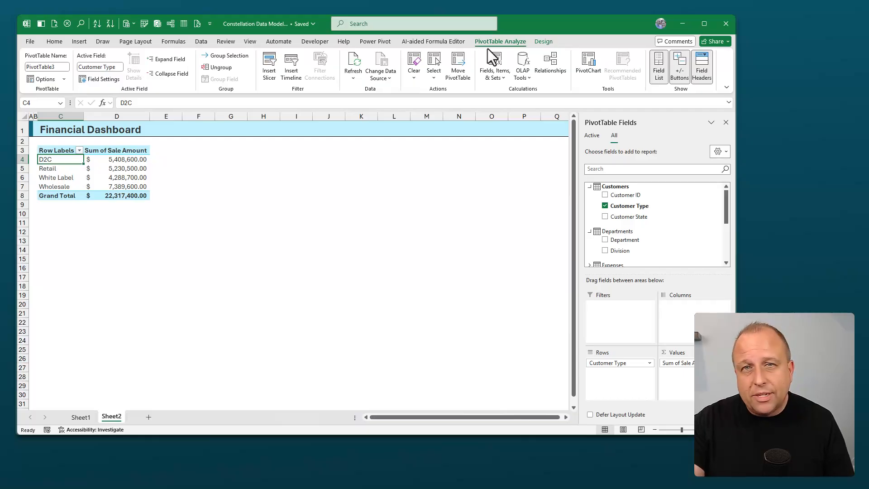
pyautogui.click(587, 68)
pyautogui.moveTo(358, 184)
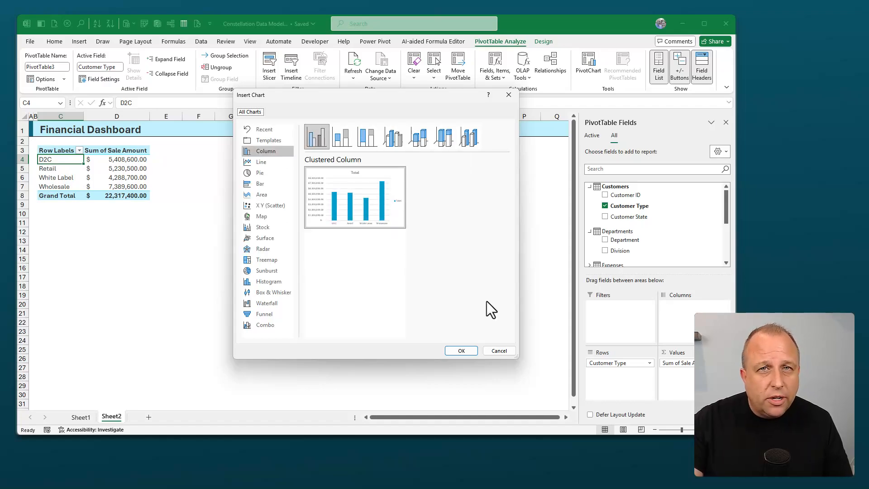
pyautogui.click(461, 351)
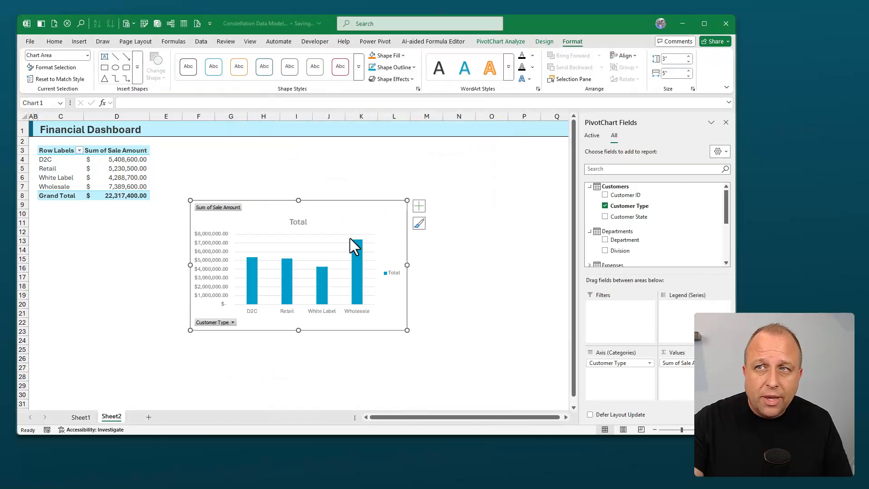
pyautogui.moveTo(341, 204); pyautogui.dragTo(369, 148)
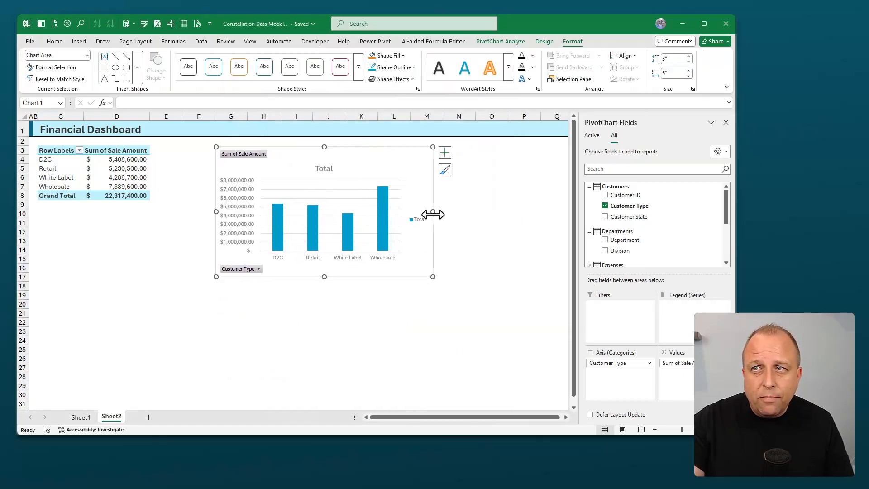
pyautogui.moveTo(433, 211); pyautogui.dragTo(464, 211)
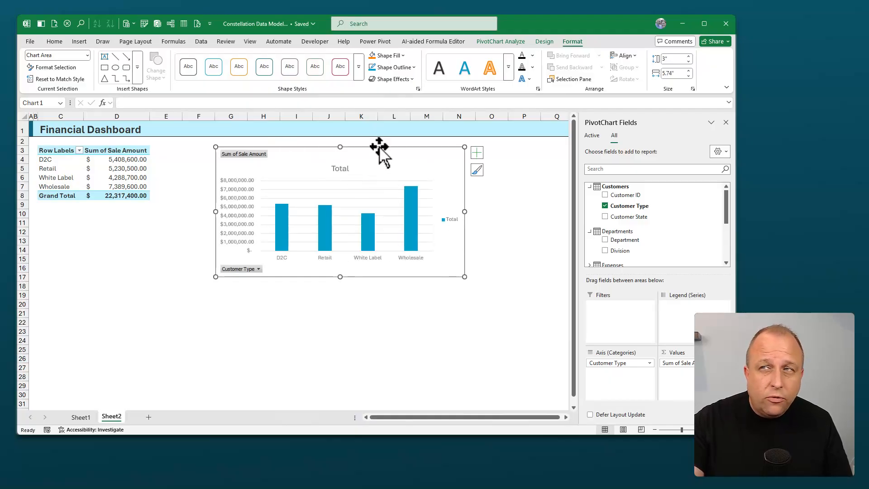
# - Hide all field buttons on the PivotChart and delete its legend
pyautogui.click(495, 41)
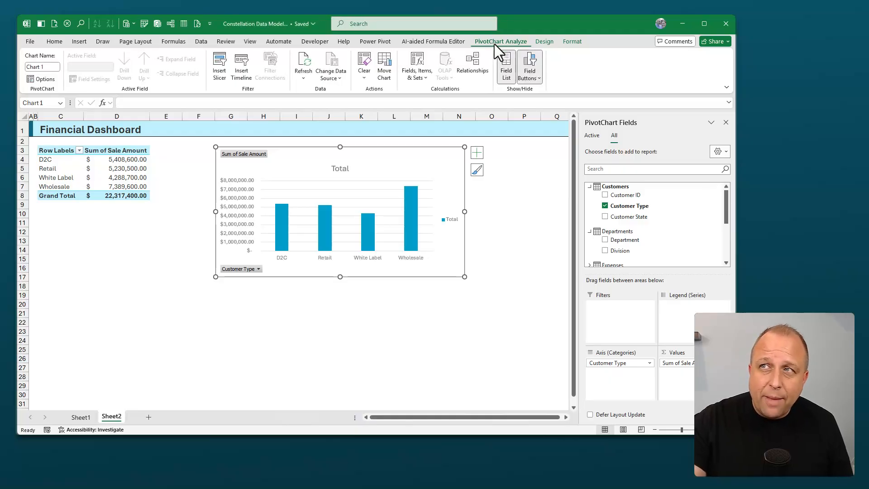
pyautogui.click(528, 61)
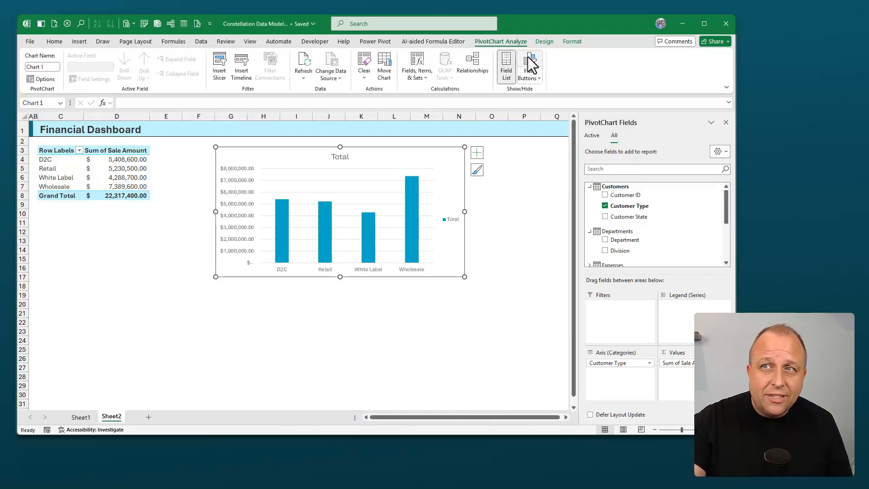
pyautogui.click(452, 219)
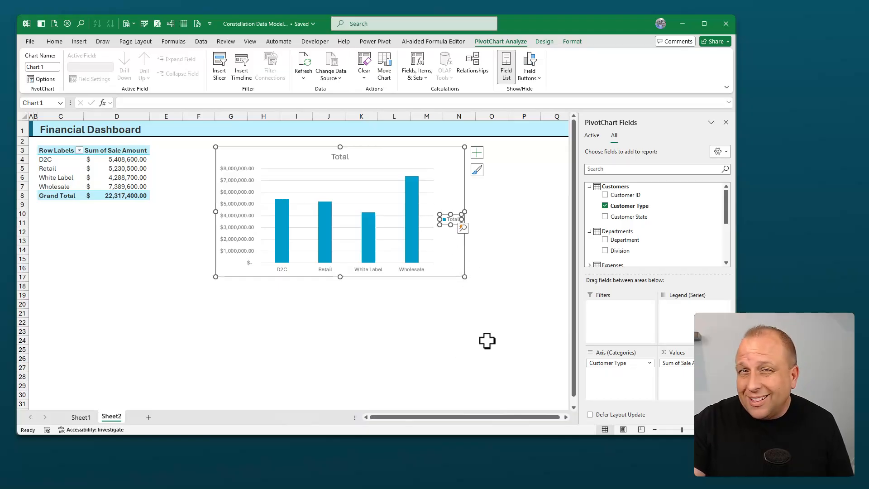
pyautogui.press('Delete')
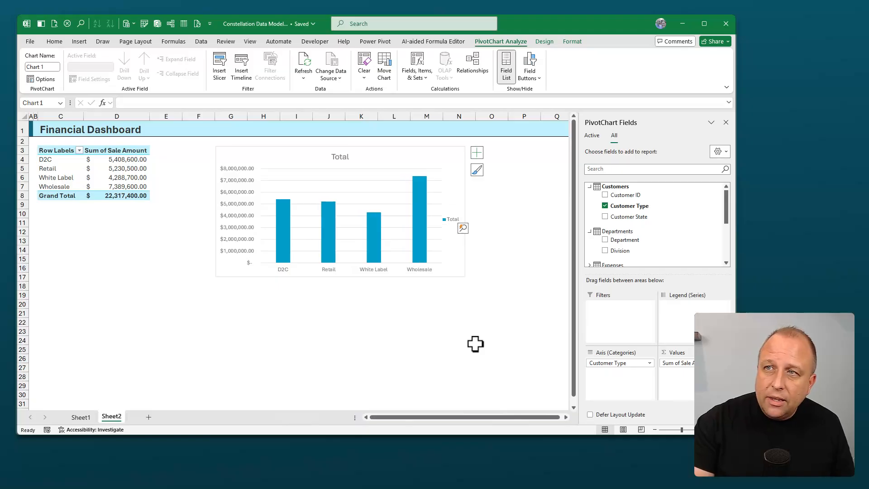
# - Change the PivotChart's title to Sales by Customer Type
pyautogui.click(339, 156)
pyautogui.doubleClick(339, 157)
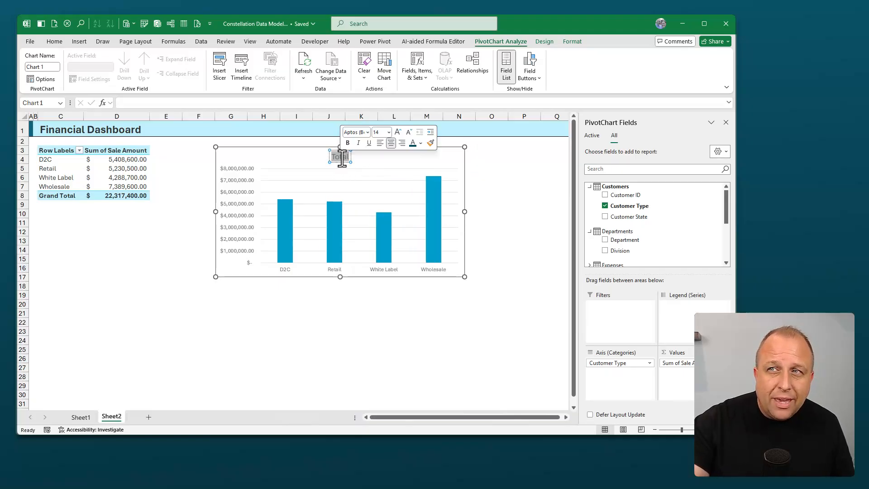
pyautogui.write('S')
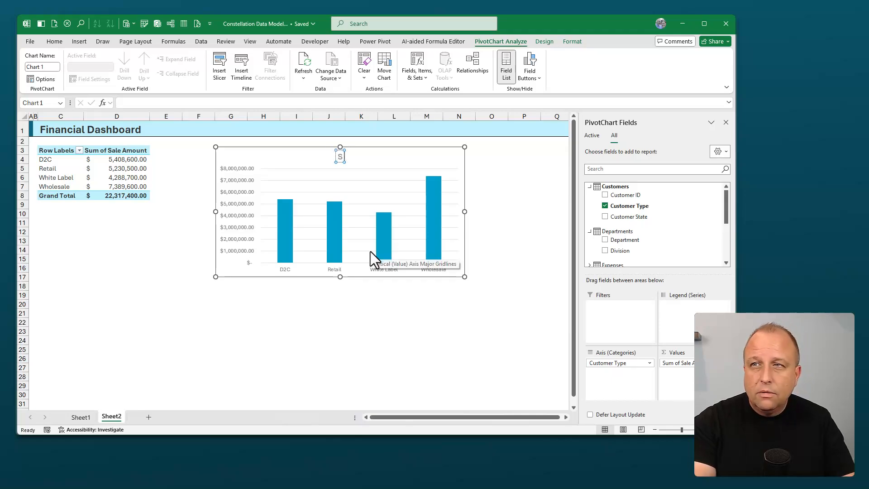
pyautogui.write('ales by Cust')
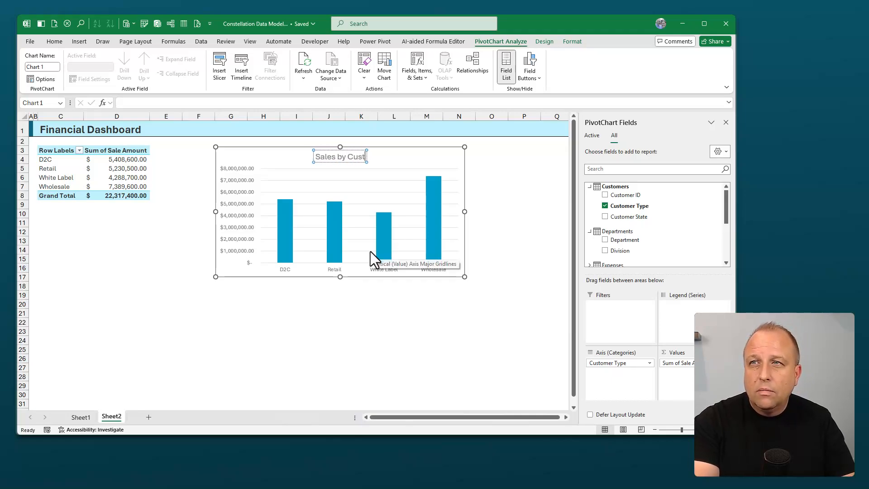
pyautogui.write('omer Type')
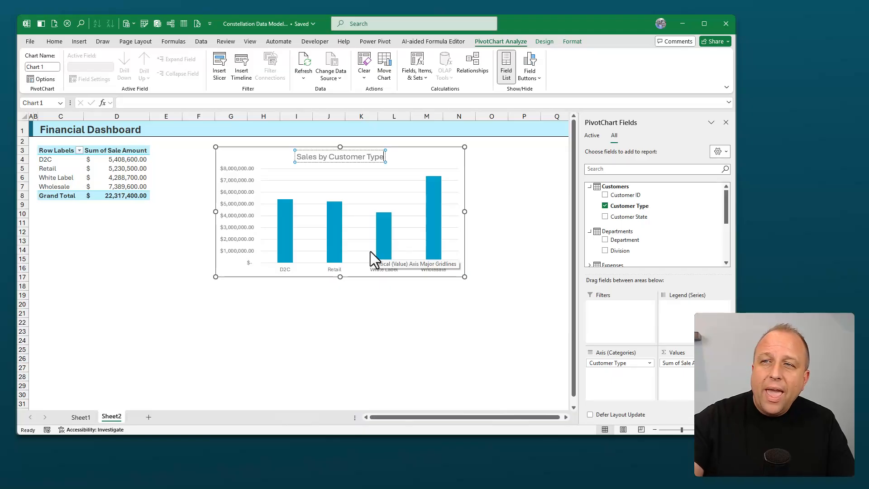
# - Set the gap width of the chart's column series to 50%
pyautogui.click(339, 242)
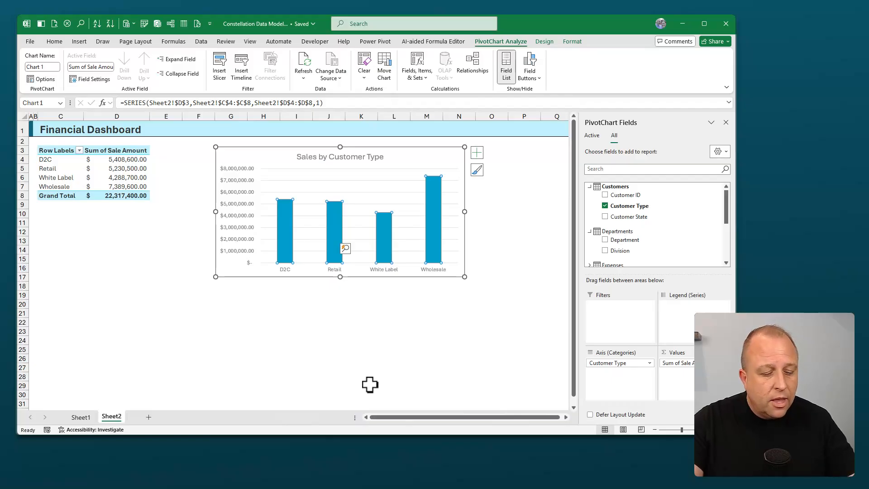
pyautogui.hotkey('ctrl', '1')
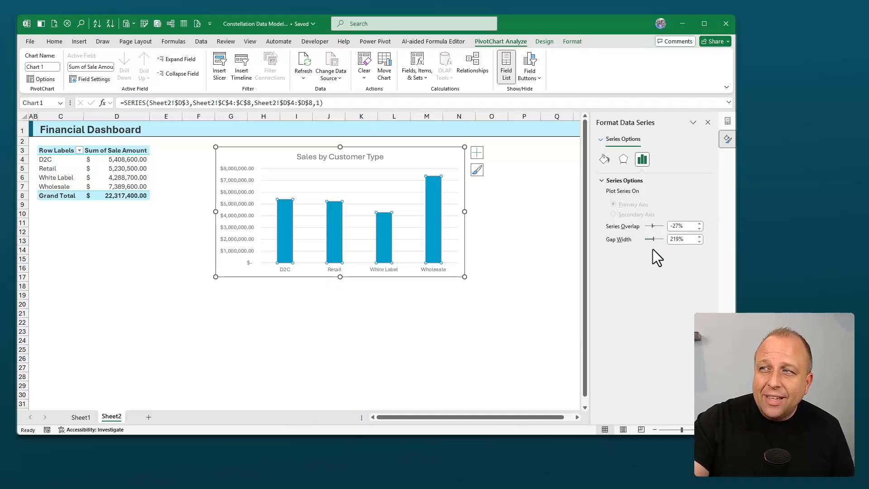
pyautogui.doubleClick(678, 239)
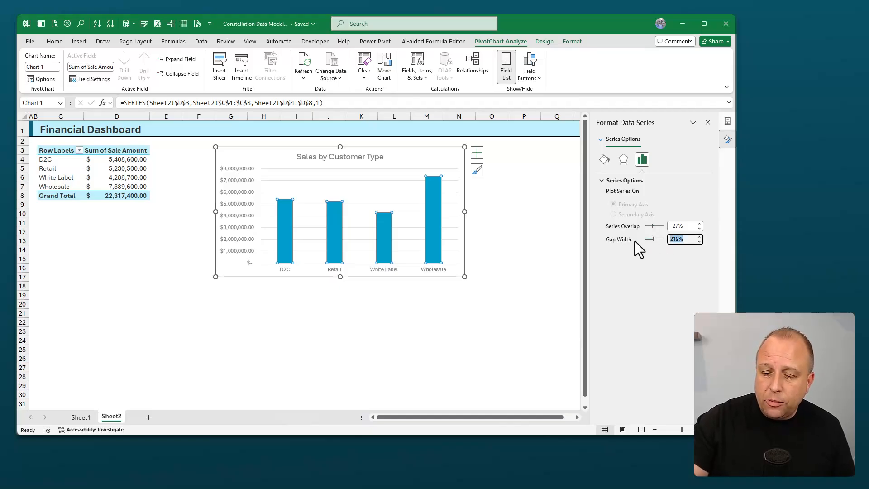
pyautogui.write('50')
pyautogui.press('Return')
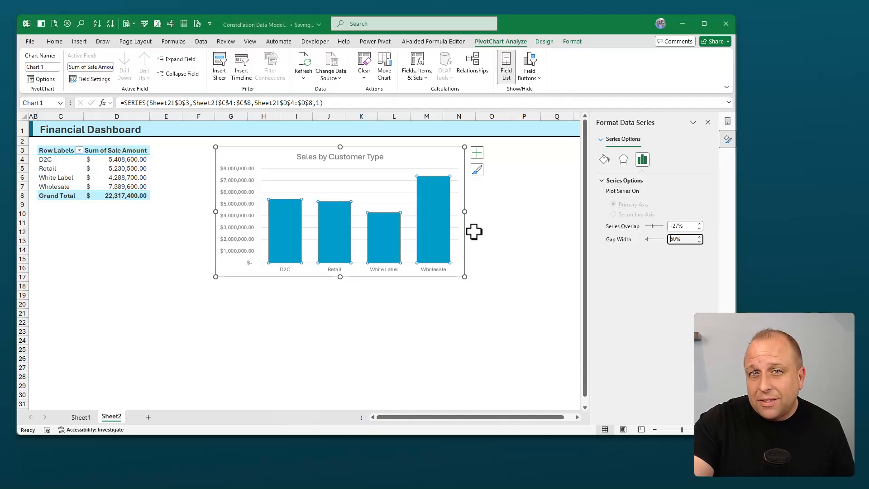
# - Change the fill color of the chart's columns to a solid dark blue theme color
pyautogui.moveTo(324, 237)
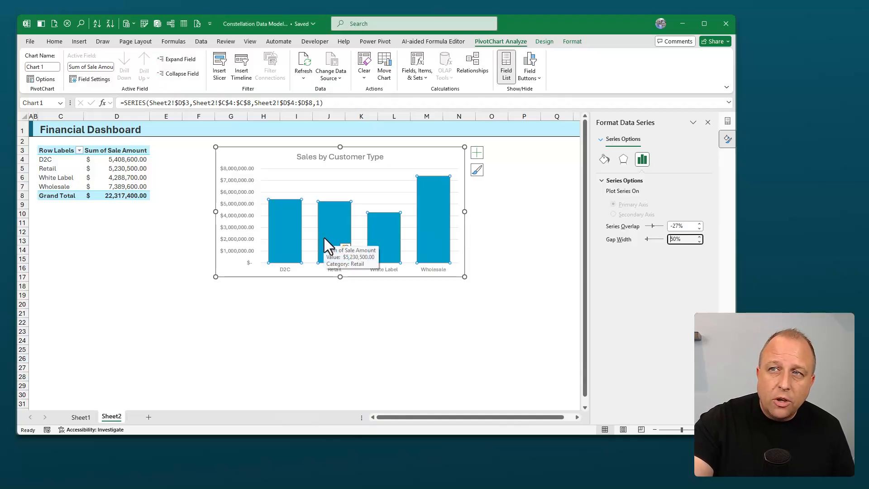
pyautogui.click(605, 161)
pyautogui.click(603, 180)
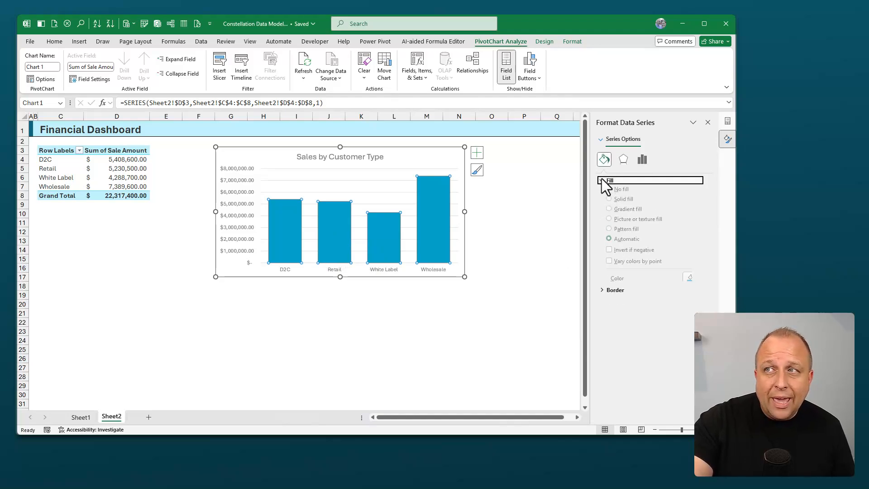
pyautogui.click(697, 285)
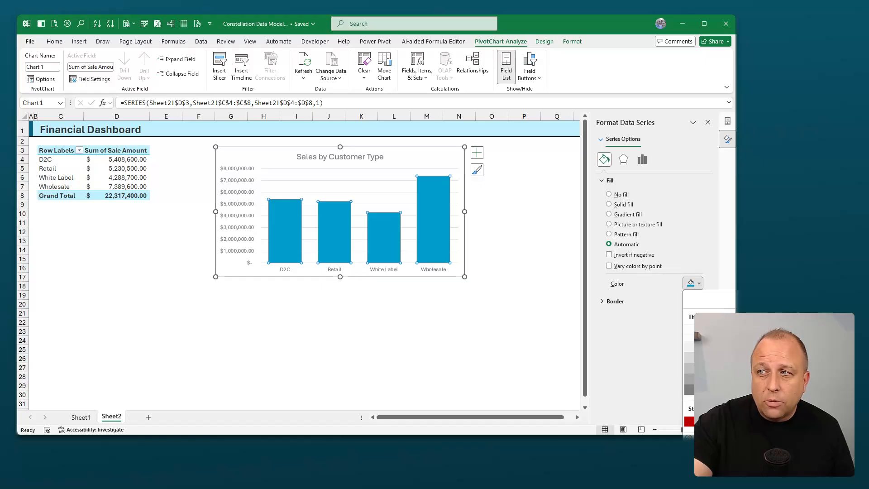
pyautogui.click(724, 343)
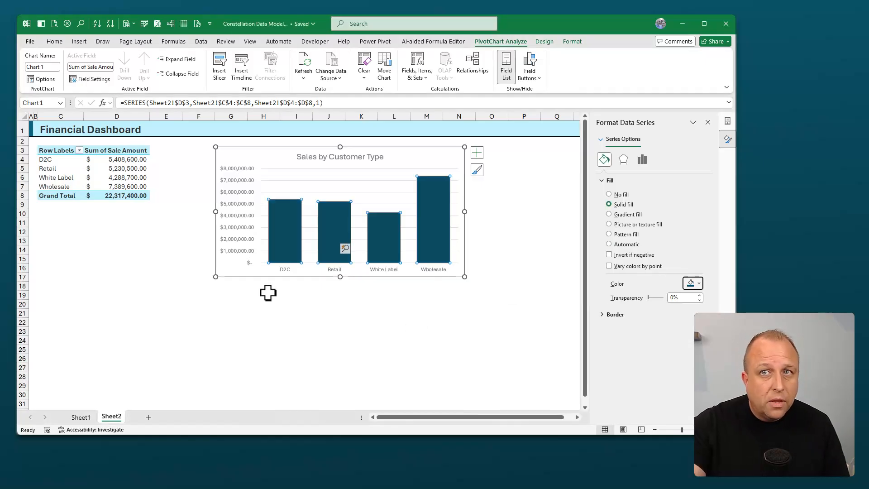
# - Insert a PivotTable from the Data Model on the existing worksheet at cell C13
pyautogui.click(58, 243)
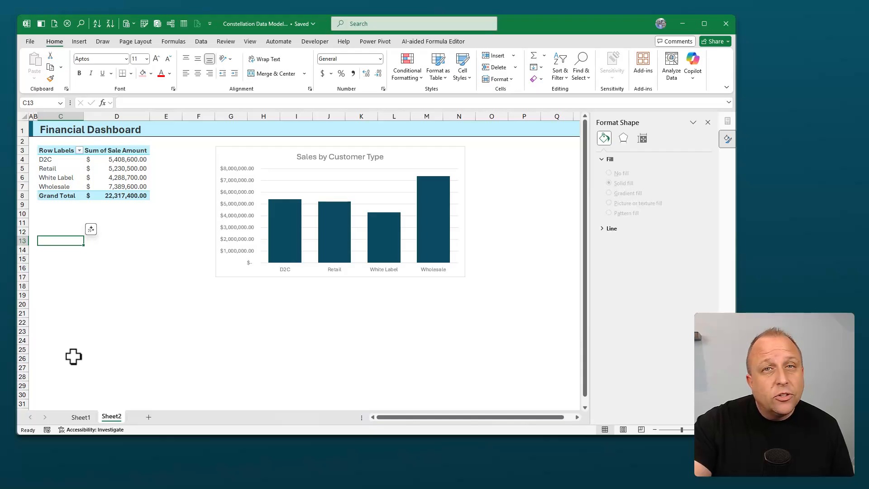
pyautogui.click(79, 41)
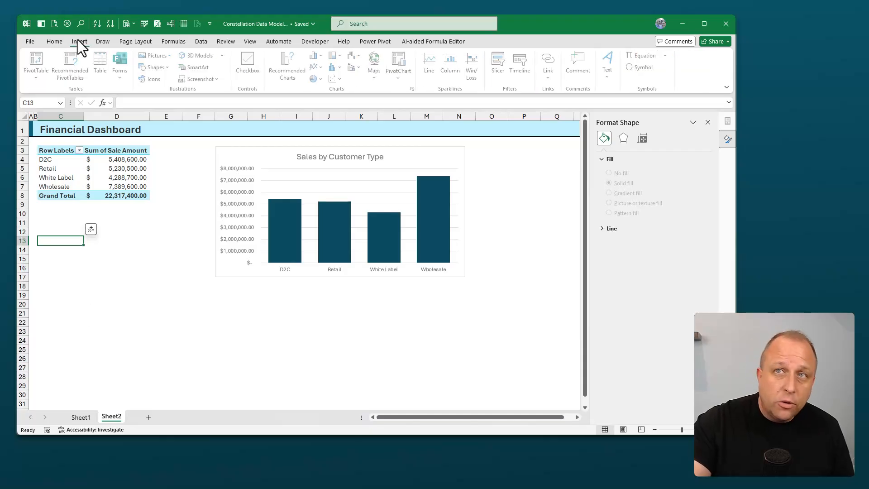
pyautogui.click(42, 76)
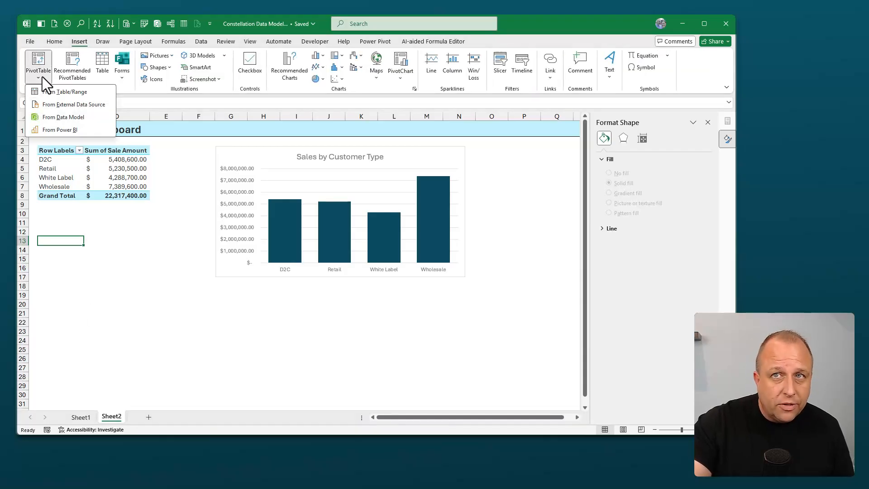
pyautogui.click(67, 117)
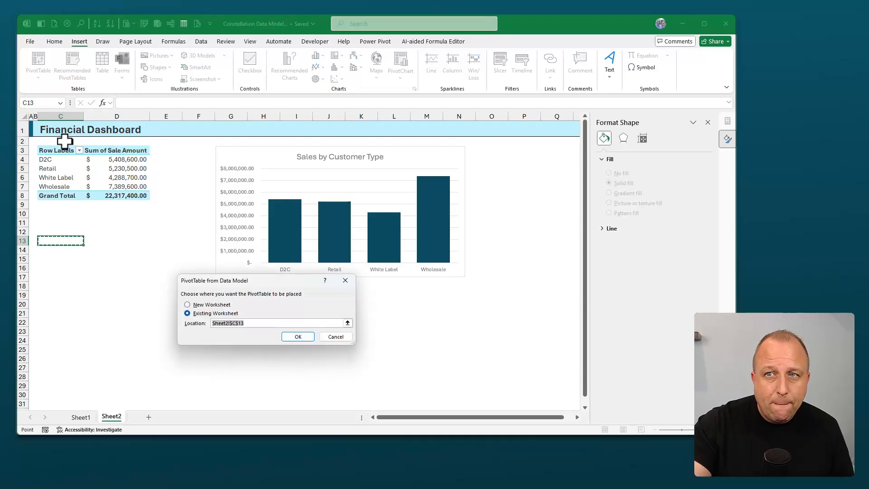
pyautogui.click(308, 337)
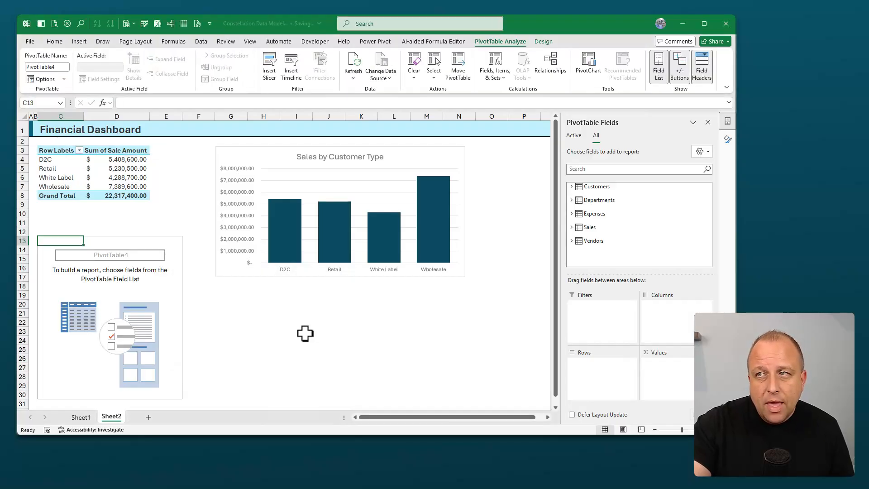
# - Add Expense Amount from the Expenses table to the PivotTable's values and apply the Accounting number format to the amount
pyautogui.click(575, 214)
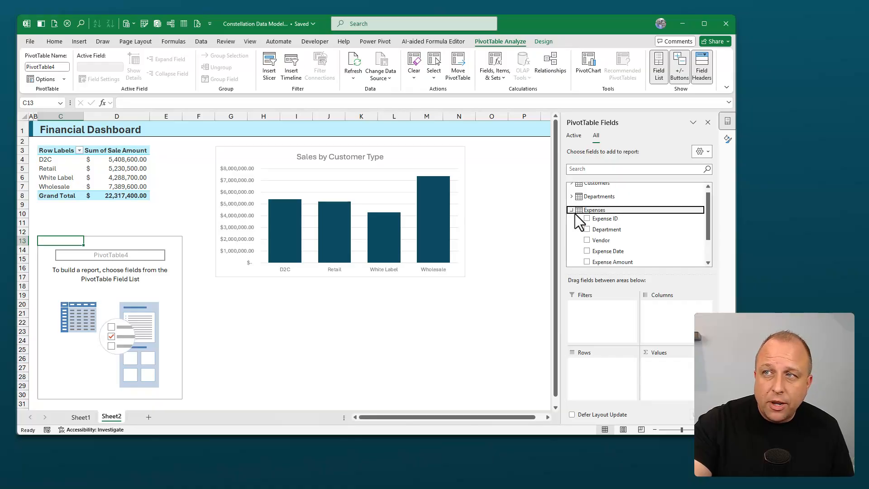
pyautogui.click(586, 261)
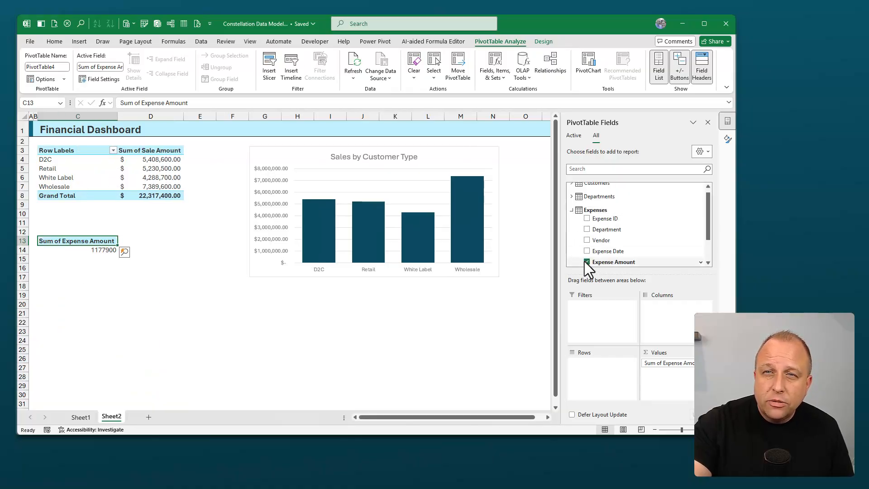
pyautogui.click(95, 250)
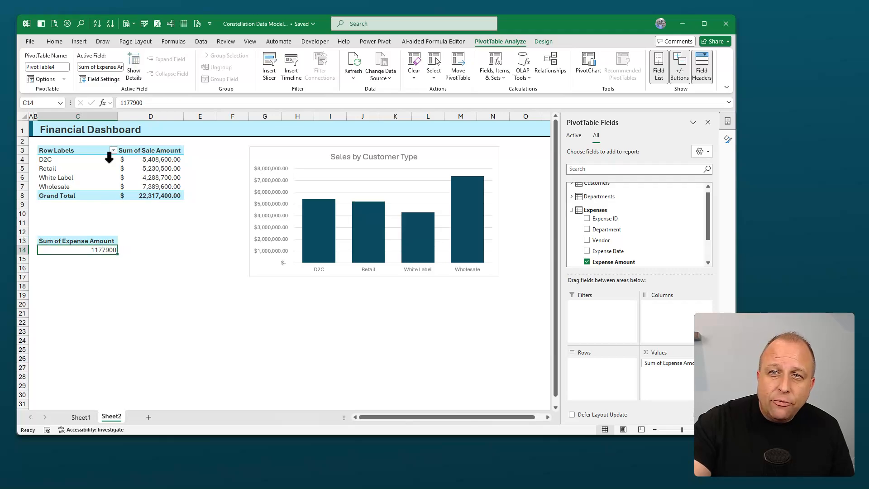
pyautogui.click(53, 42)
pyautogui.click(325, 75)
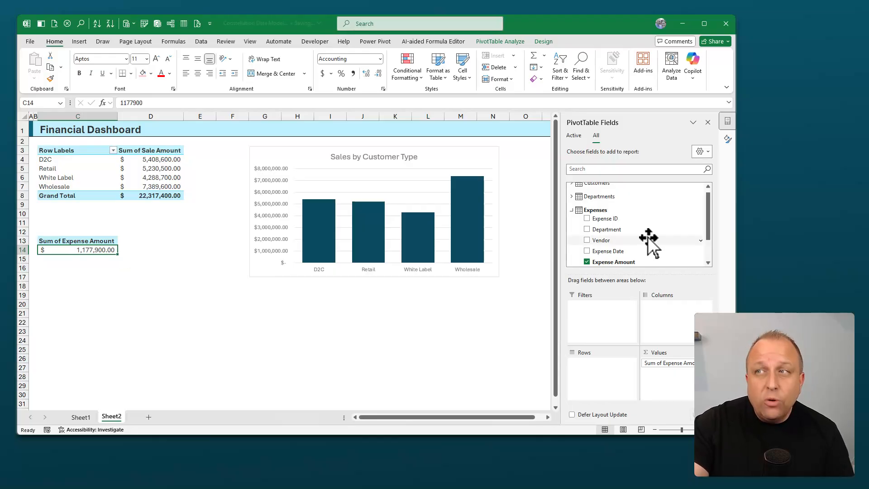
# - Add Vendor Type from the Vendors table to the expense PivotTable's rows
pyautogui.scroll(-1, 650, 242)
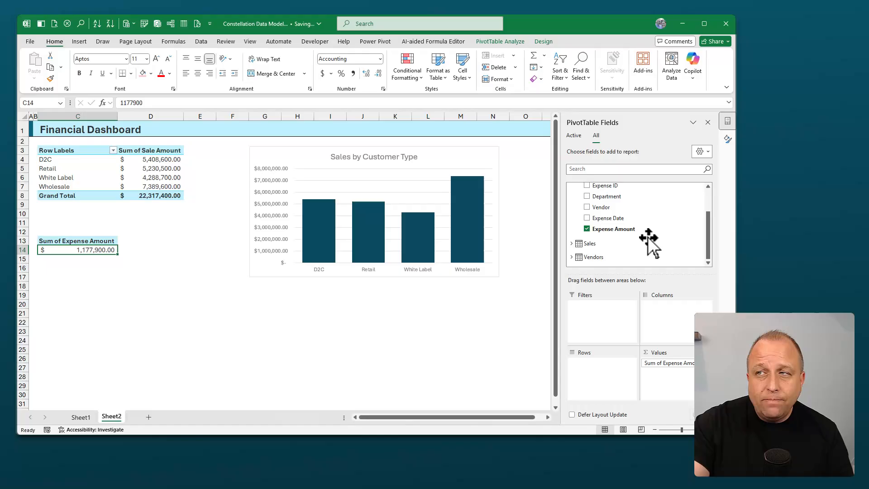
pyautogui.click(573, 256)
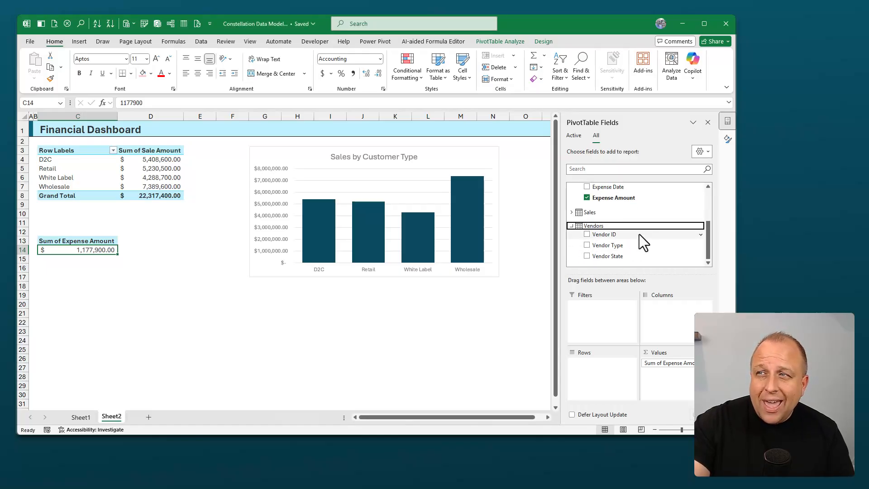
pyautogui.click(587, 245)
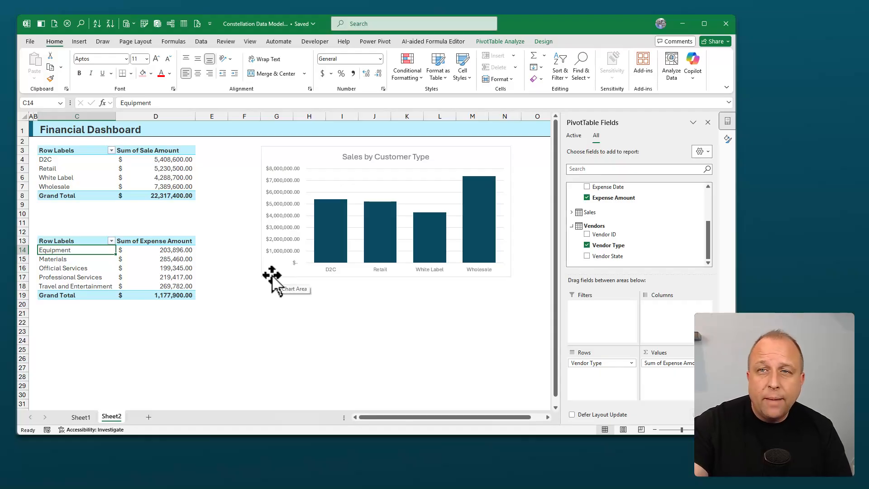
# - Insert a clustered column PivotChart from the expense PivotTable and place it directly right of the Sales by Customer Type chart
pyautogui.click(499, 41)
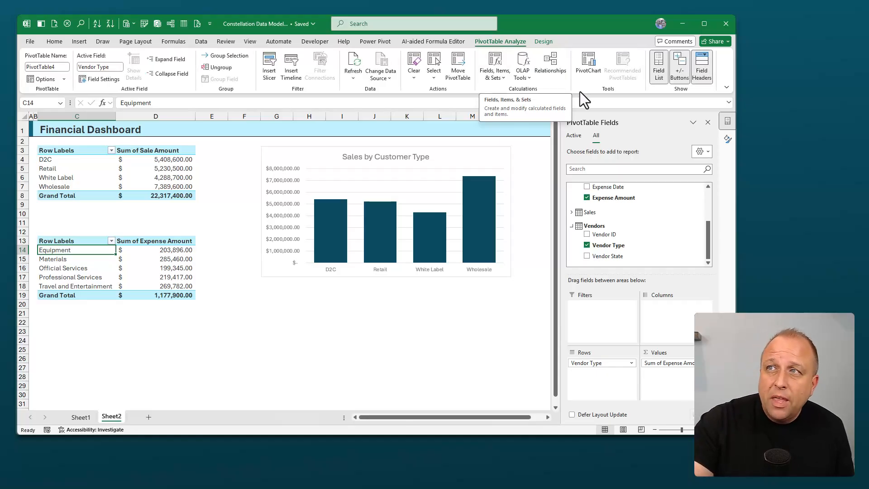
pyautogui.click(593, 76)
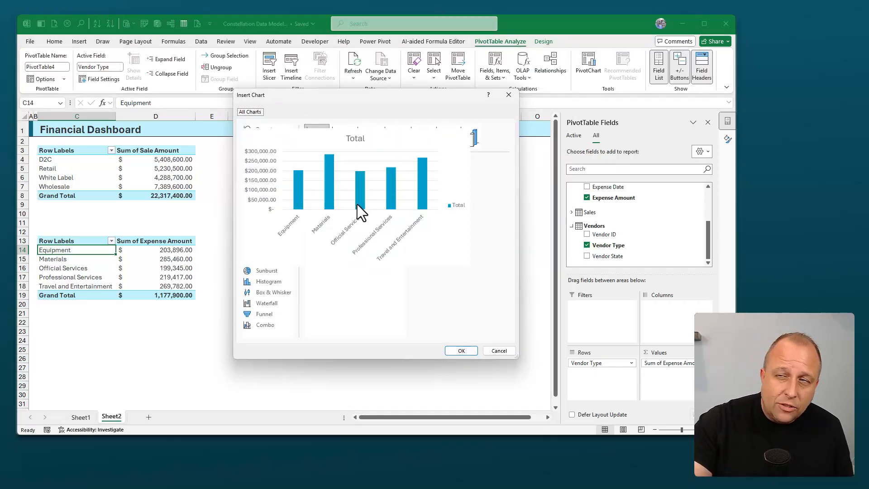
pyautogui.click(474, 350)
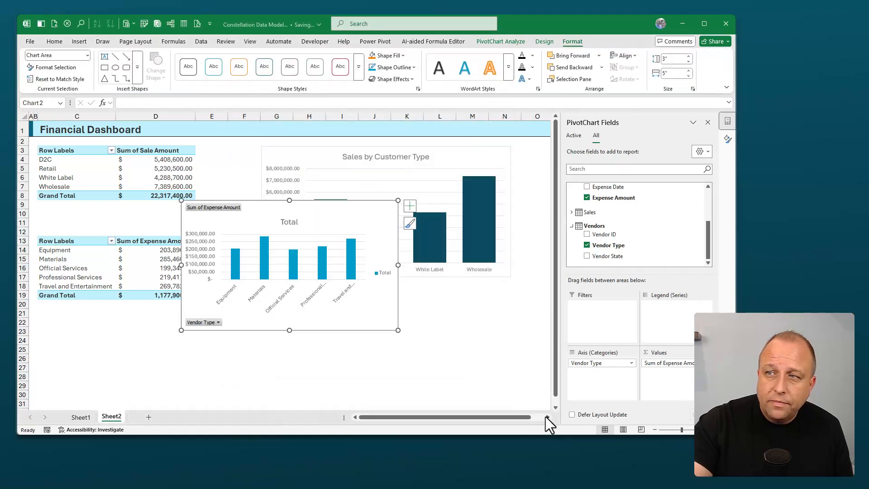
pyautogui.hscroll(4, 545, 417)
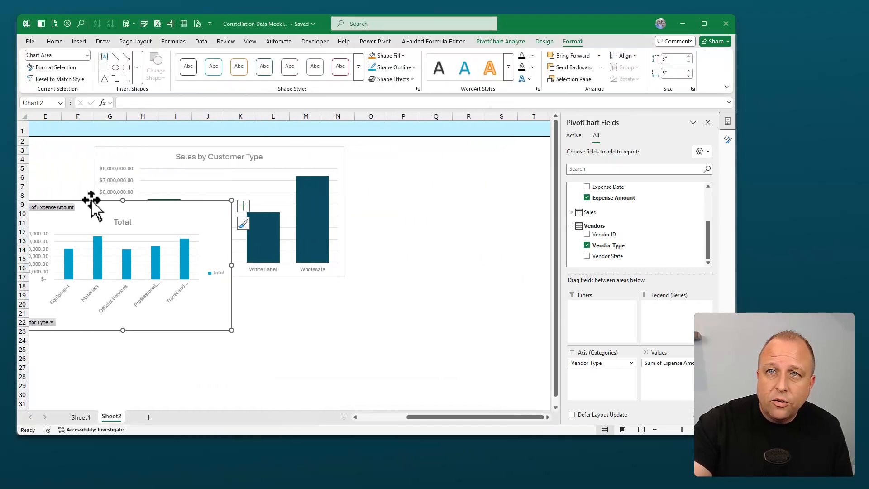
pyautogui.moveTo(90, 199); pyautogui.dragTo(427, 148)
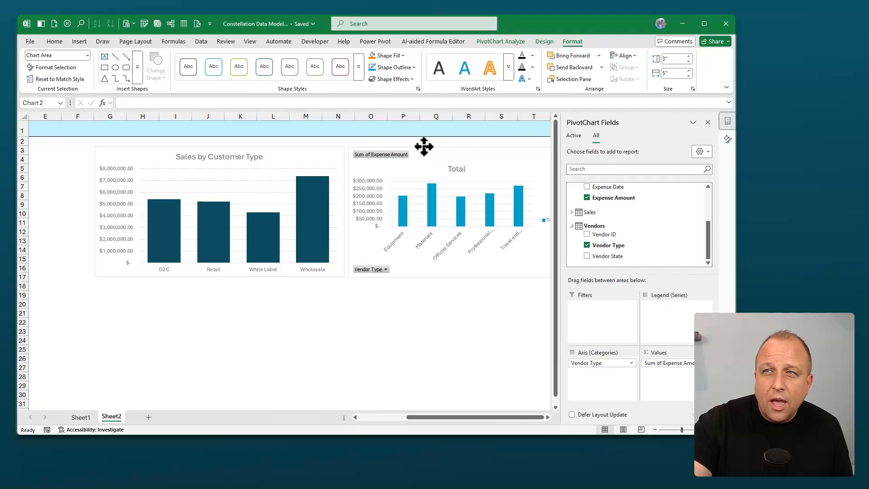
# - Hide all field buttons on the expense PivotChart and delete its legend
pyautogui.click(523, 42)
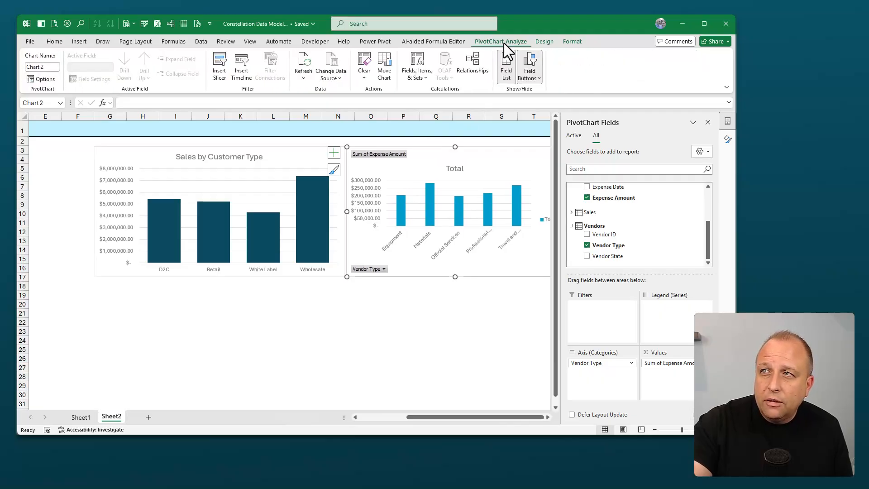
pyautogui.click(529, 63)
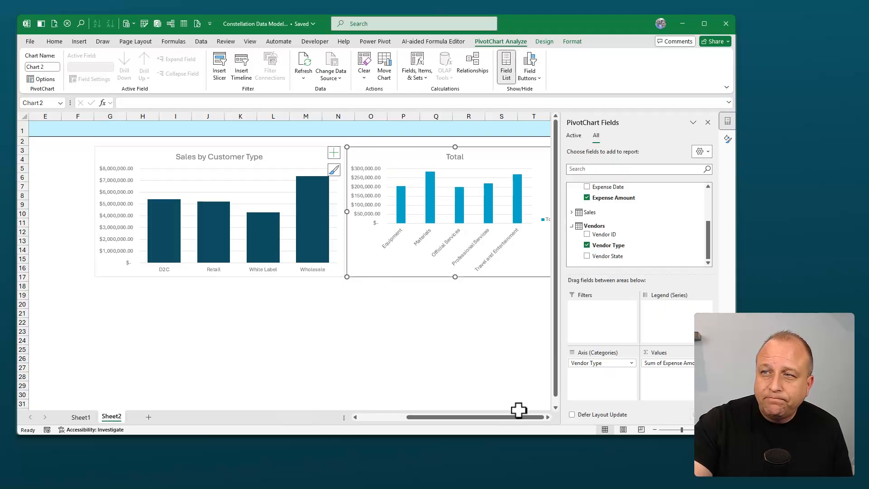
pyautogui.click(548, 416)
pyautogui.click(548, 416)
pyautogui.click(548, 416)
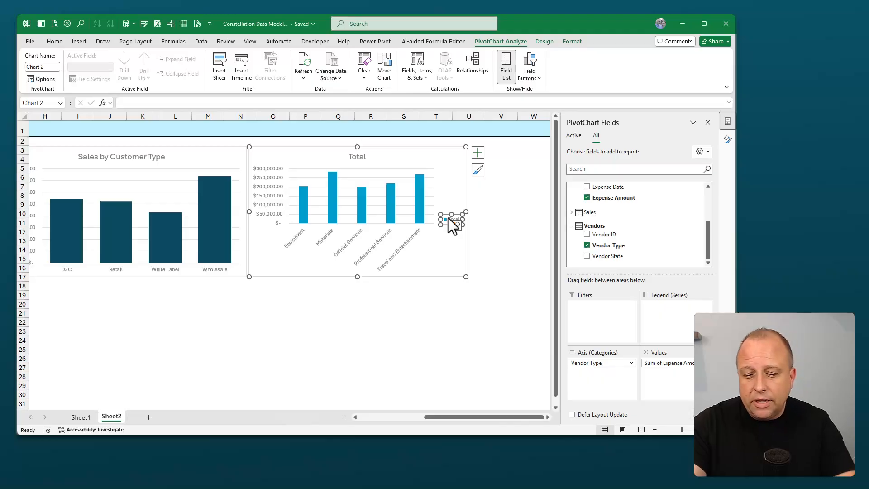
pyautogui.press('Delete')
# - Change the expense PivotChart's title to Expenses by Vendor Type
pyautogui.click(355, 154)
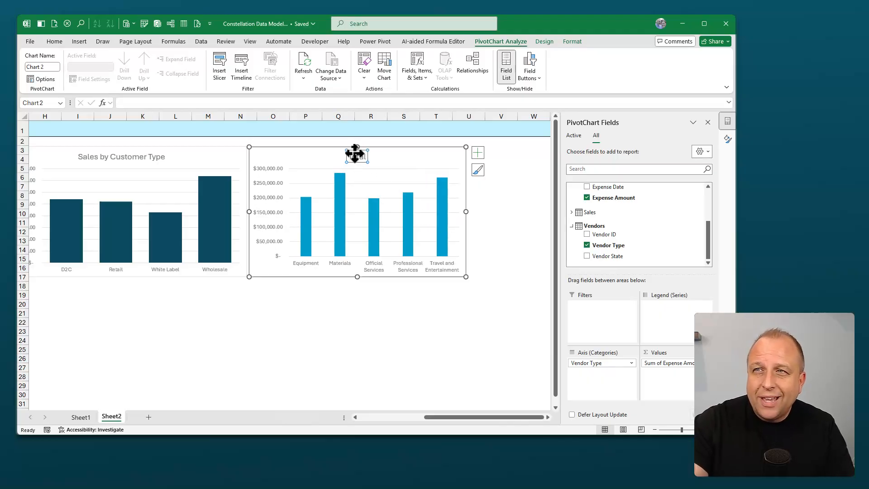
pyautogui.doubleClick(357, 157)
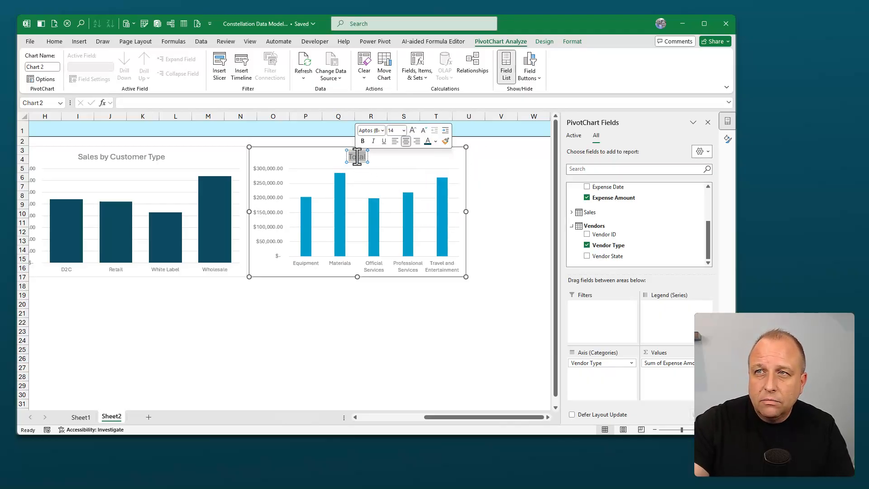
pyautogui.write('Ex')
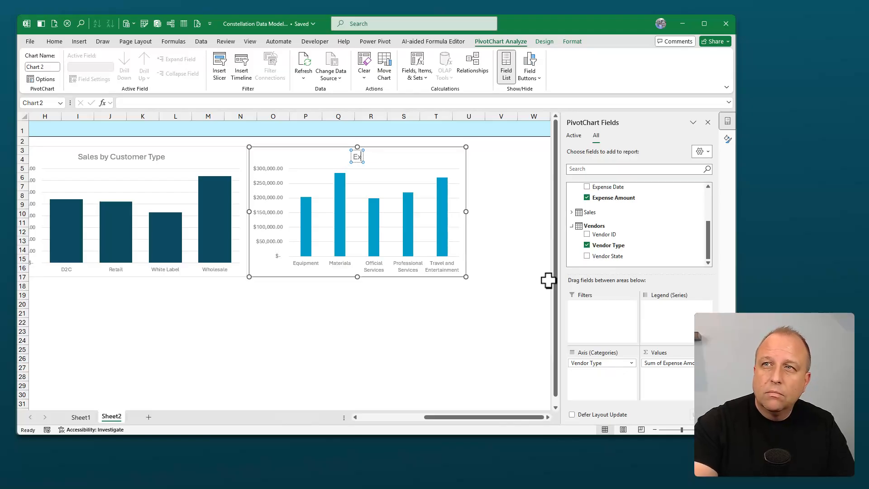
pyautogui.write('penses by Vendor Type')
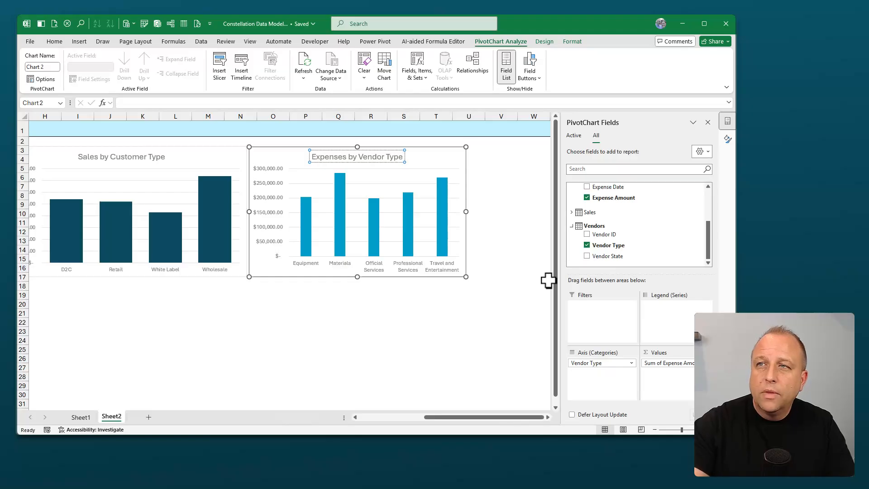
# - Set the gap width of the expense chart's column series to 50%
pyautogui.click(343, 227)
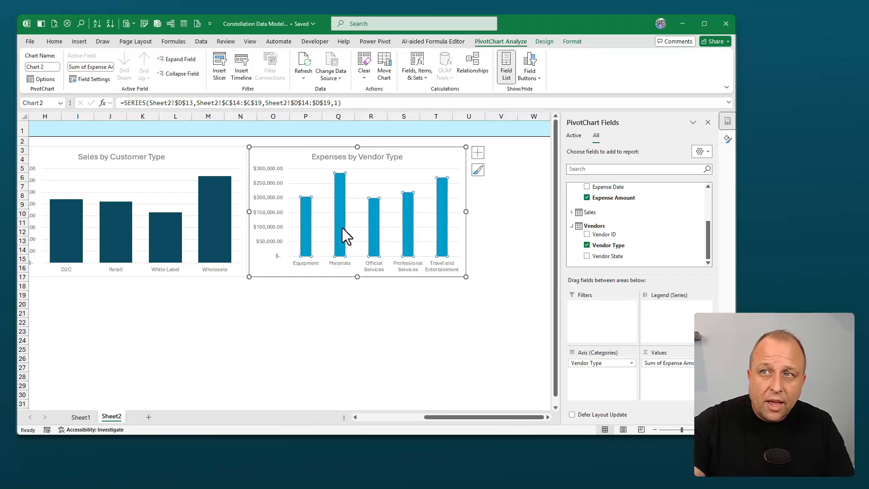
pyautogui.doubleClick(343, 228)
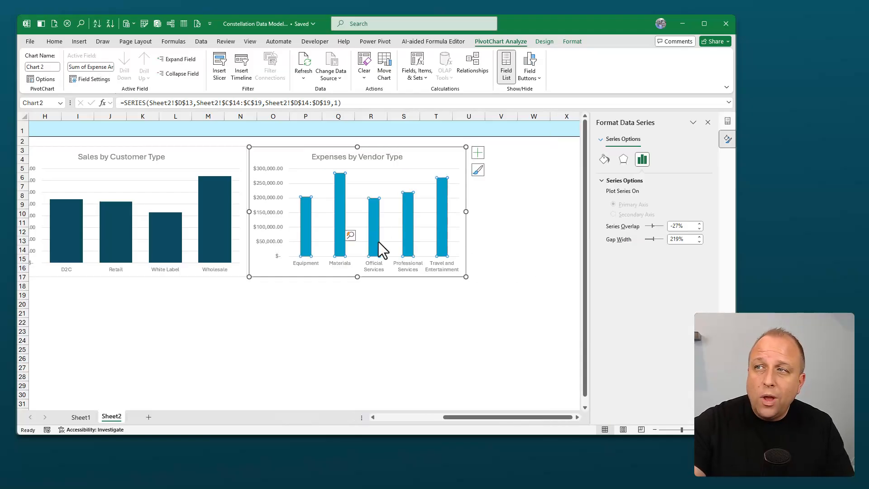
pyautogui.doubleClick(681, 239)
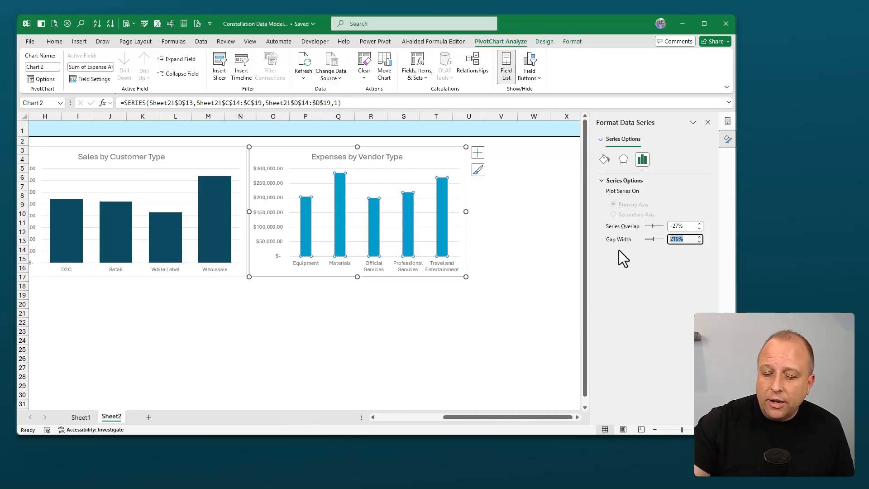
pyautogui.write('50')
pyautogui.press('Return')
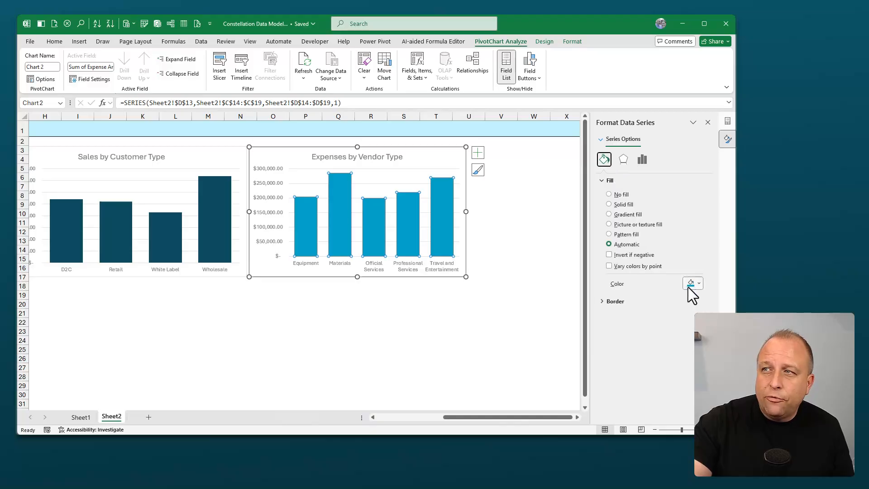
# - Fill the expense chart's columns with solid dark red and extend the chart's lower edge slightly to make it taller
pyautogui.click(696, 285)
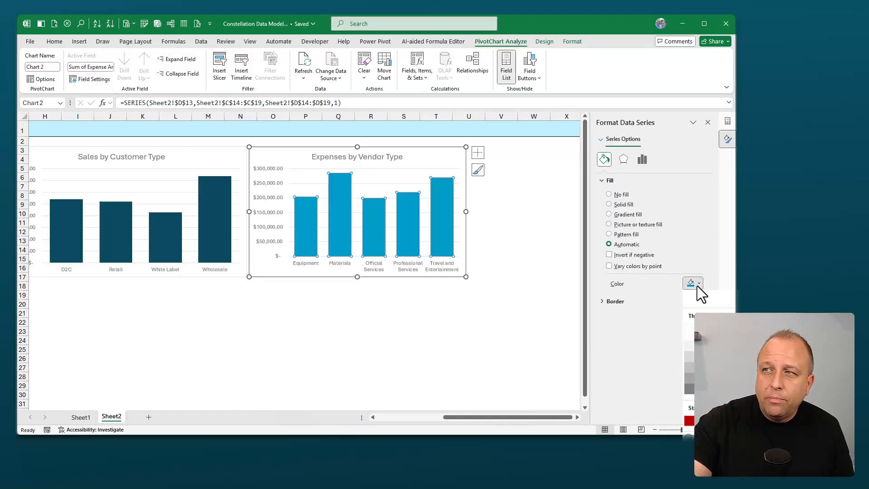
pyautogui.click(693, 325)
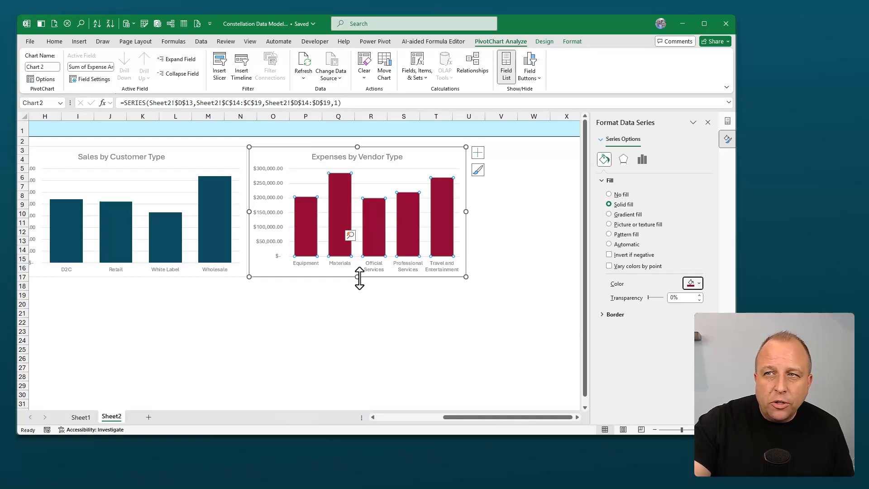
pyautogui.click(359, 282)
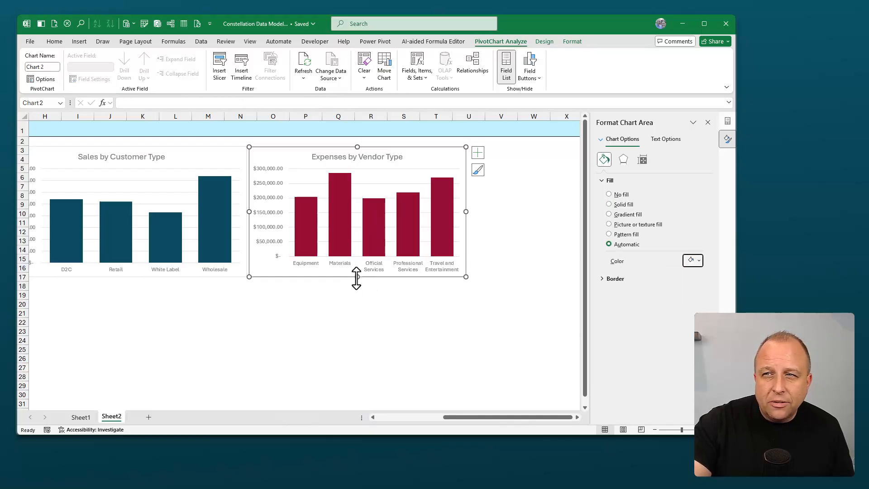
pyautogui.moveTo(357, 277)
pyautogui.mouseDown()
pyautogui.moveTo(374, 283)
pyautogui.moveTo(361, 284)
pyautogui.mouseUp()
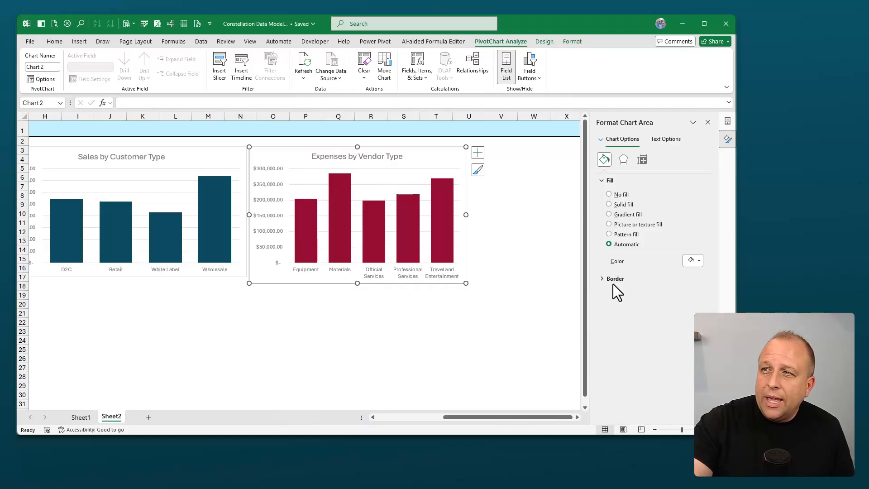
# - Remove the border line around both the expense and the sales PivotCharts
pyautogui.click(602, 279)
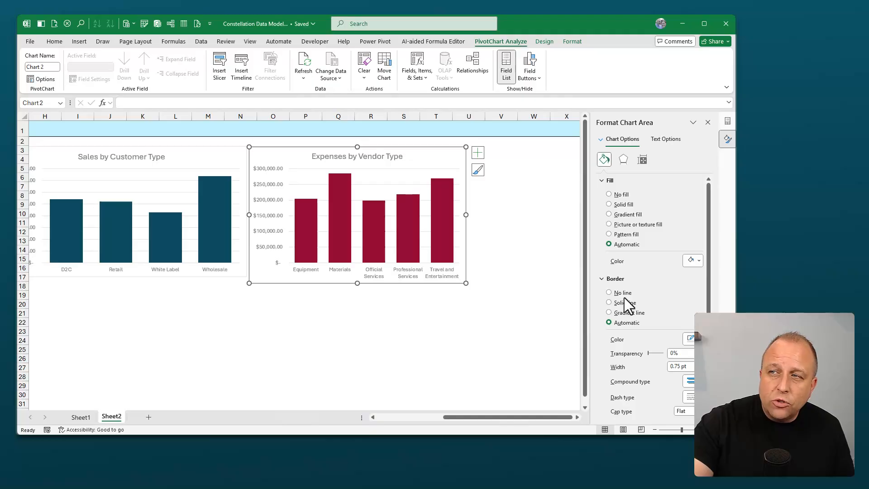
pyautogui.click(217, 152)
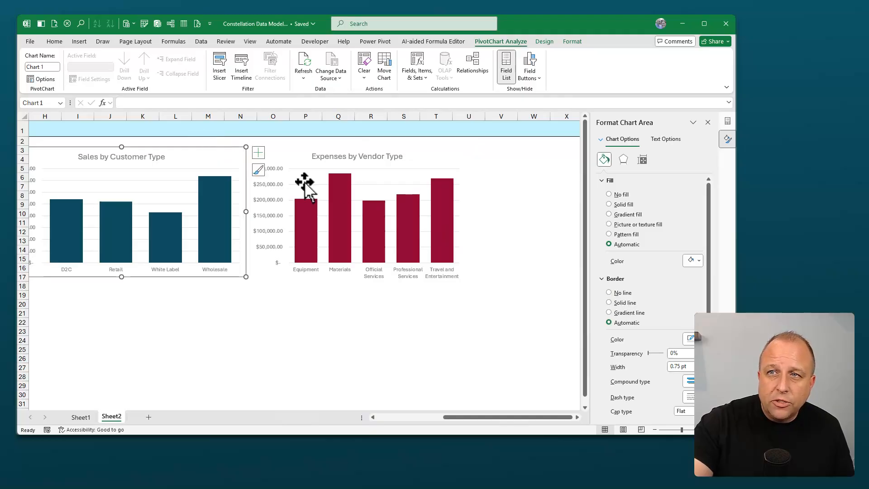
pyautogui.click(609, 293)
pyautogui.click(272, 304)
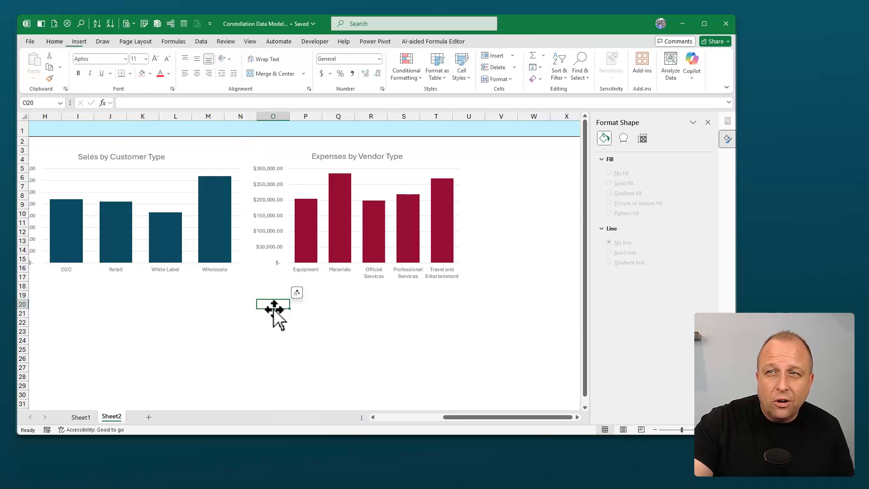
# - Insert a slicer on the Division field of the Departments table, based on the Sales by Customer Type PivotChart
pyautogui.click(374, 417)
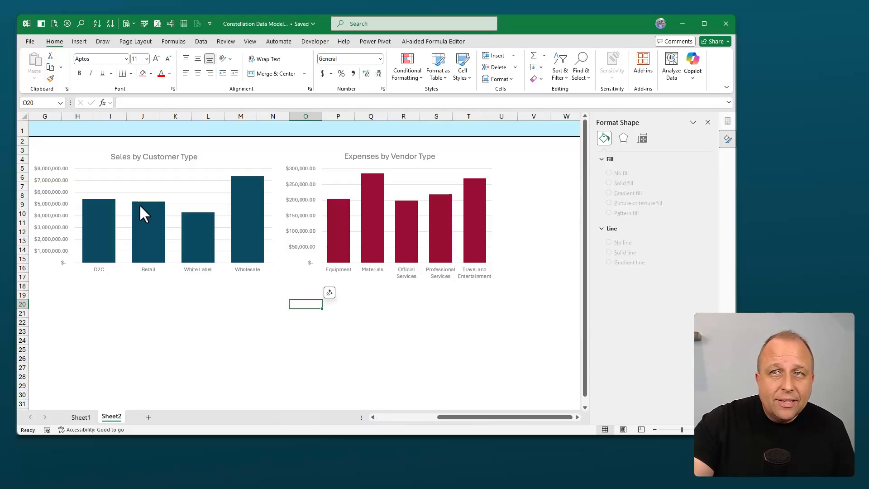
pyautogui.click(89, 154)
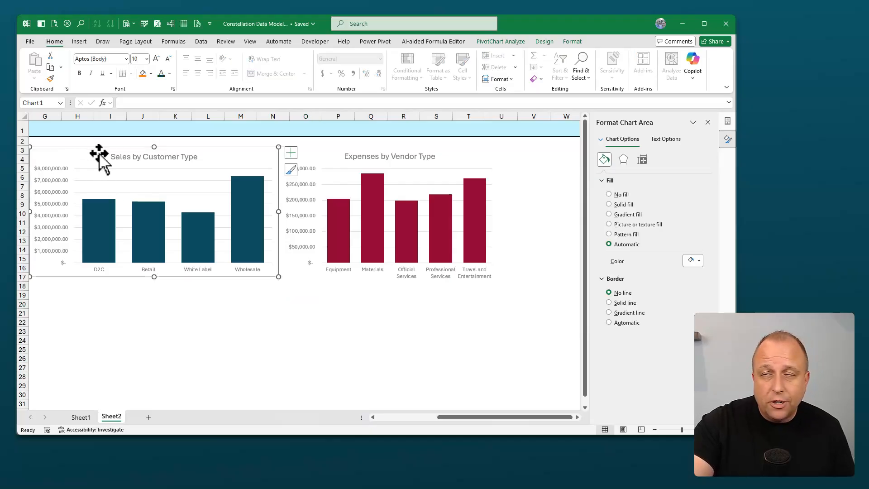
pyautogui.click(510, 44)
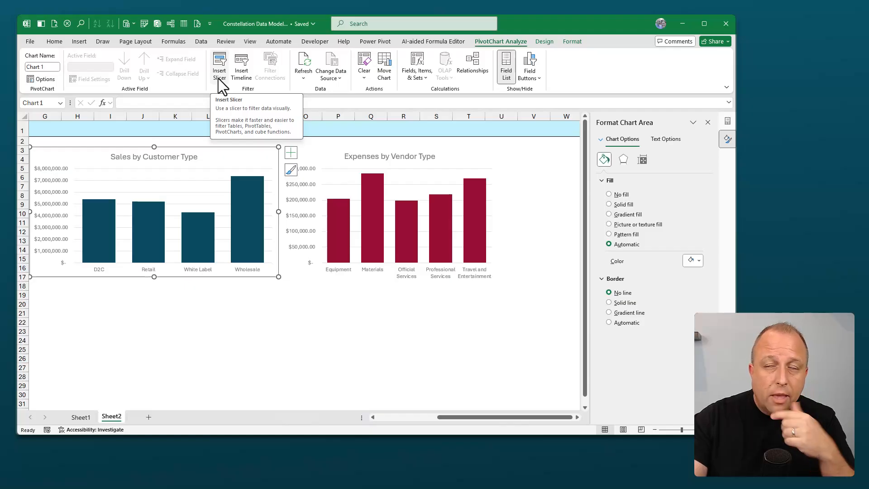
pyautogui.click(220, 82)
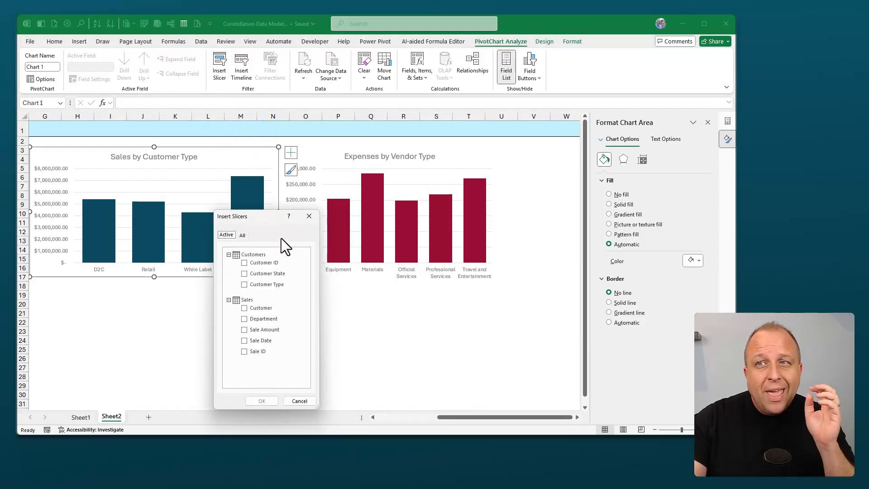
pyautogui.click(246, 235)
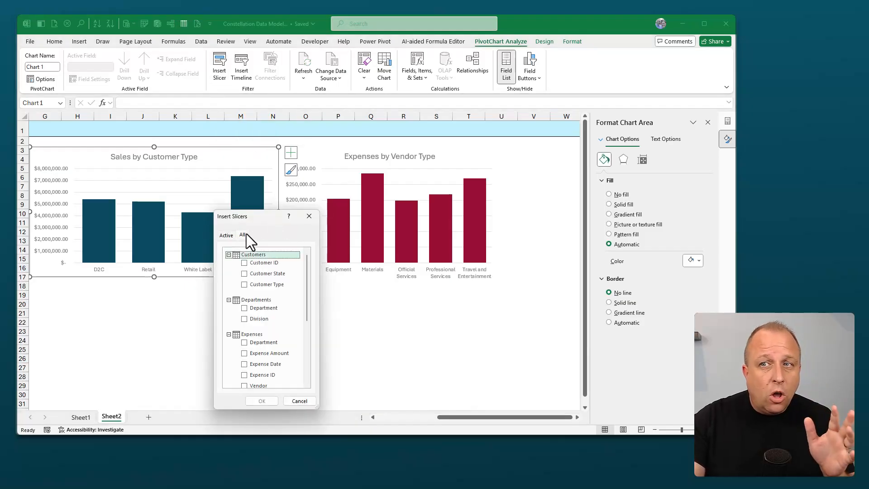
pyautogui.click(245, 319)
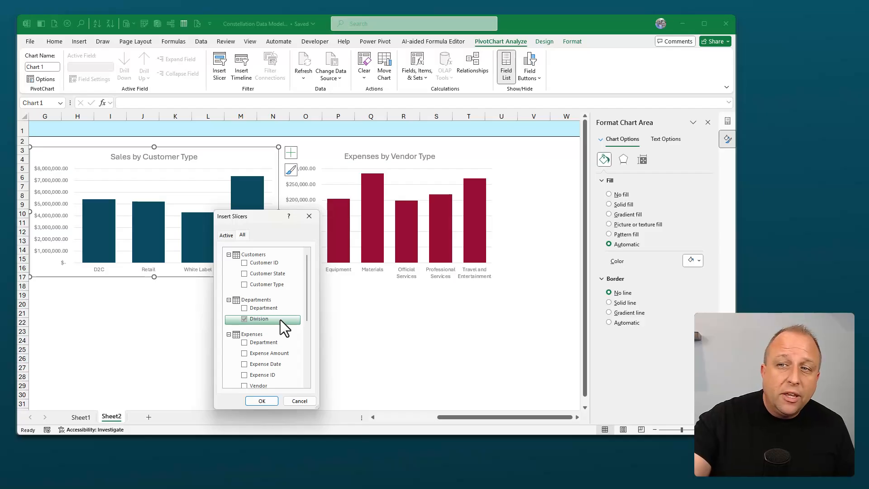
pyautogui.click(261, 401)
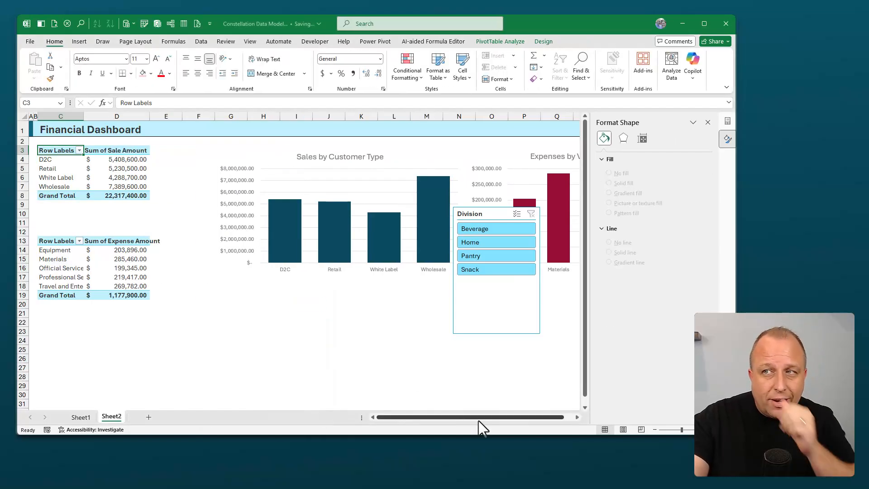
# - Move the Division slicer beneath the two charts, widen it to about 6.54" and reduce its height to about 1.25"
pyautogui.click(577, 416)
pyautogui.click(576, 416)
pyautogui.click(577, 416)
pyautogui.click(577, 417)
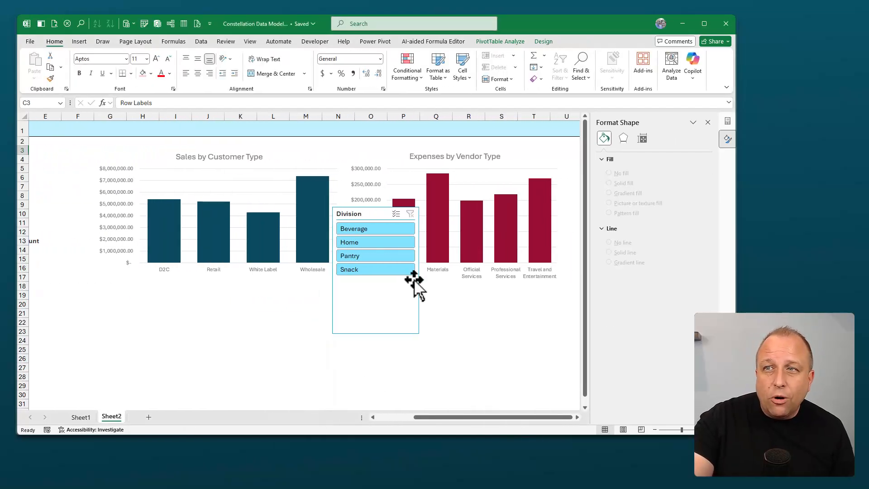
pyautogui.moveTo(357, 213); pyautogui.dragTo(253, 282)
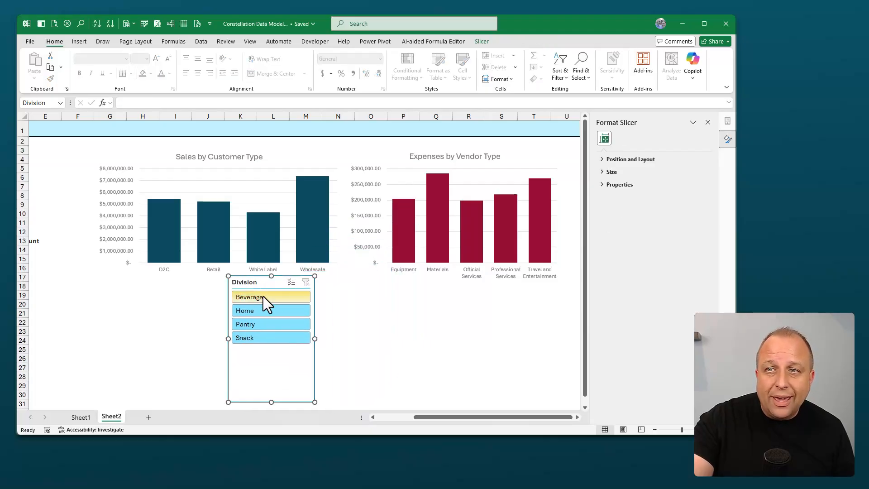
pyautogui.moveTo(314, 338); pyautogui.dragTo(509, 348)
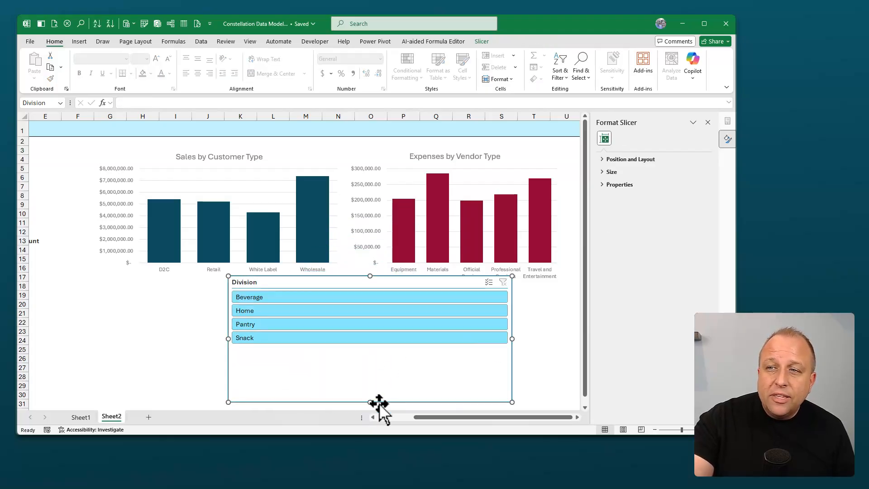
pyautogui.moveTo(369, 401); pyautogui.dragTo(360, 330)
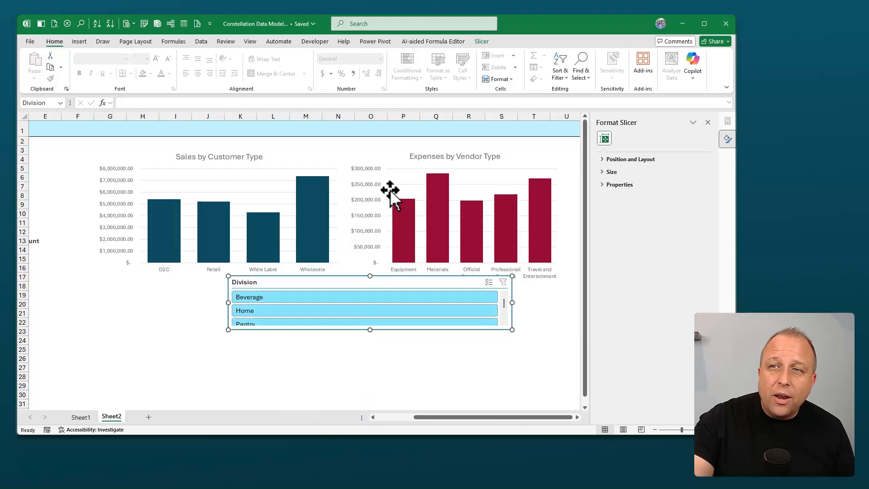
# - Arrange the Division slicer's buttons in 4 columns, then centre it below the charts and shorten it to about 0.81" high
pyautogui.click(481, 41)
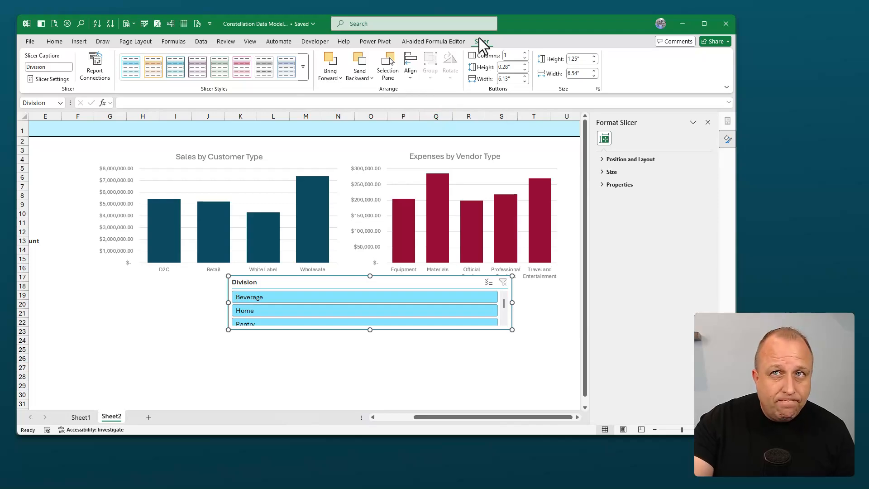
pyautogui.click(524, 53)
pyautogui.click(524, 53)
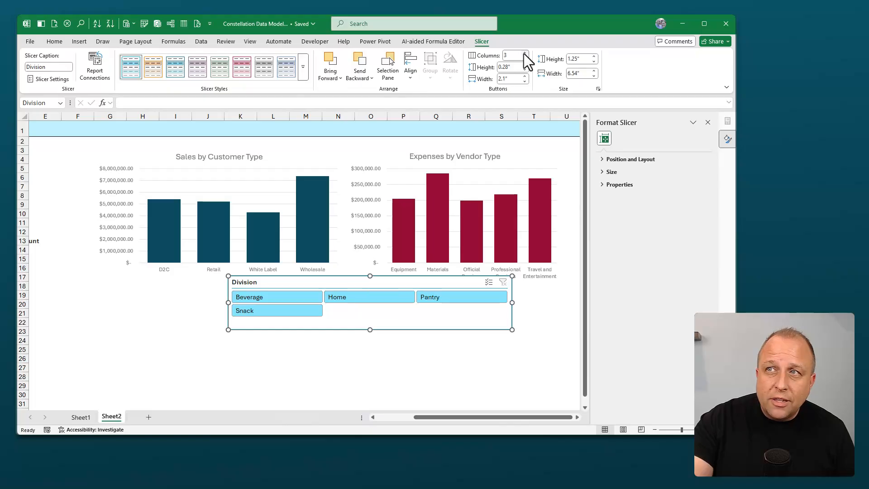
pyautogui.click(524, 53)
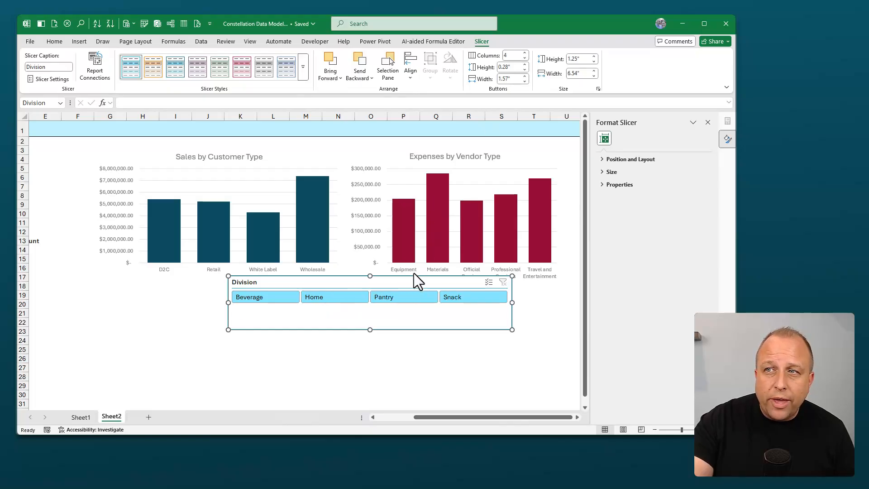
pyautogui.moveTo(415, 275); pyautogui.dragTo(392, 281)
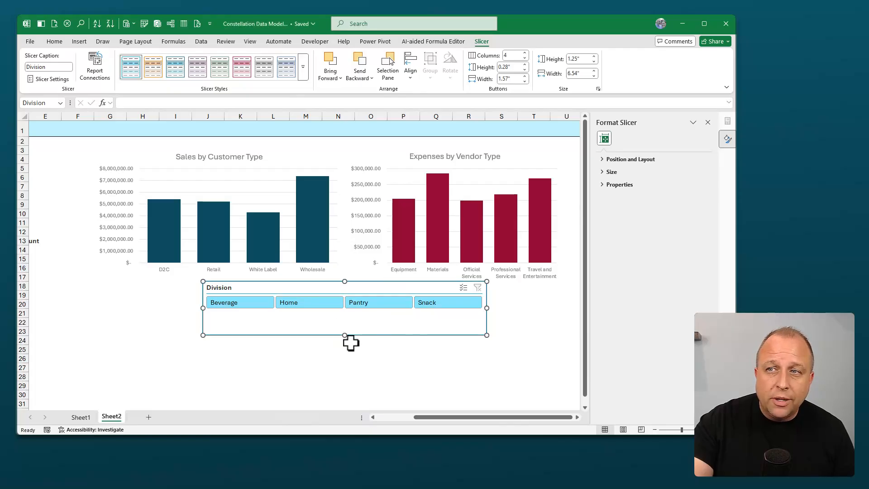
pyautogui.moveTo(345, 335); pyautogui.dragTo(342, 316)
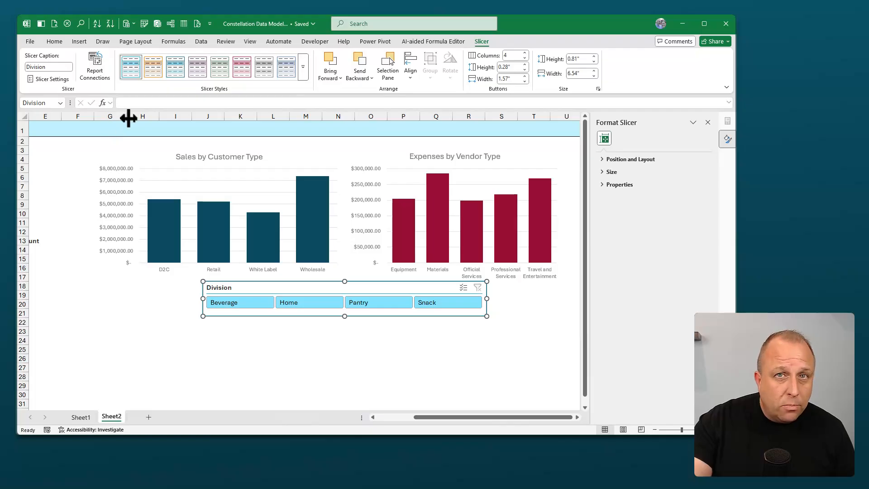
# - Connect the Division slicer to PivotTable4 in addition to PivotTable3, and close the slicer formatting pane
pyautogui.click(94, 74)
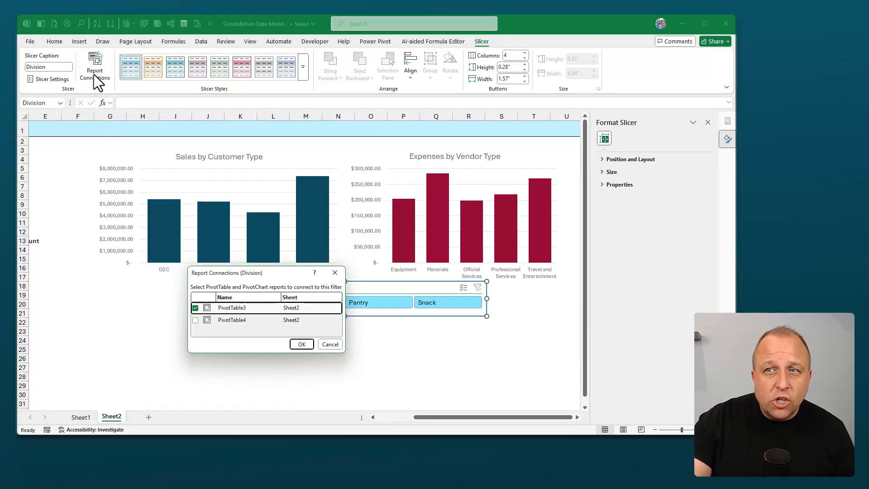
pyautogui.click(196, 320)
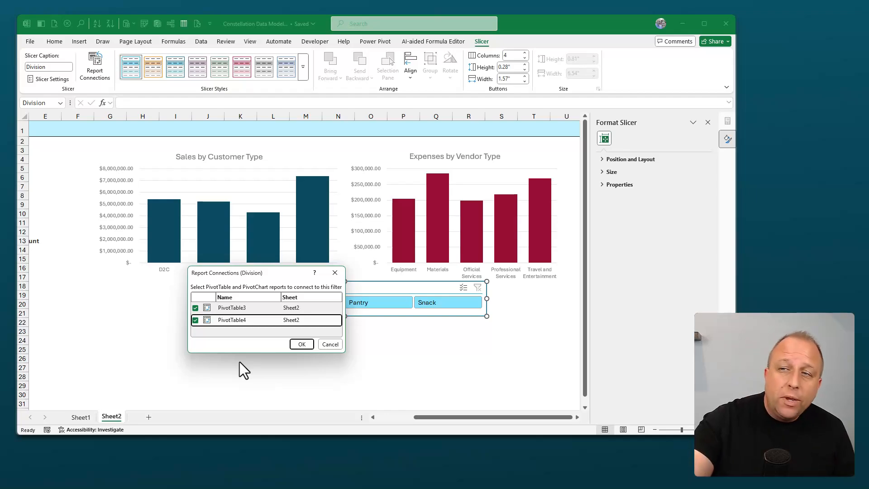
pyautogui.click(306, 348)
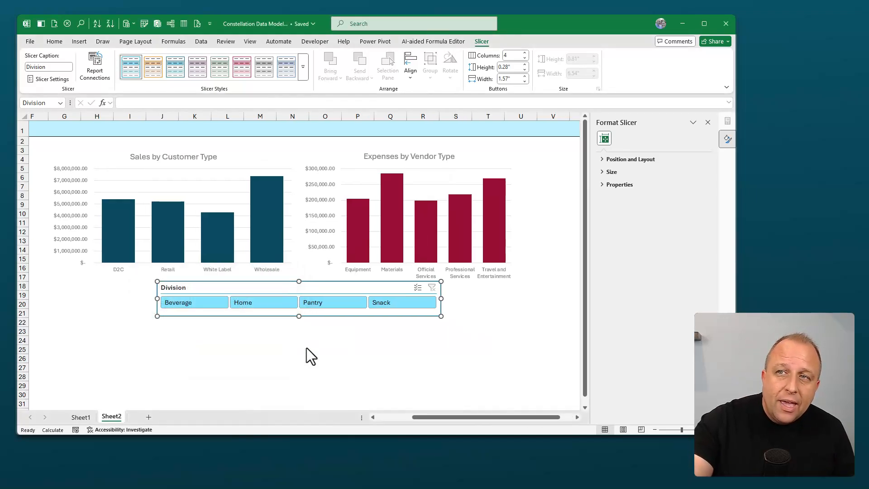
pyautogui.click(709, 124)
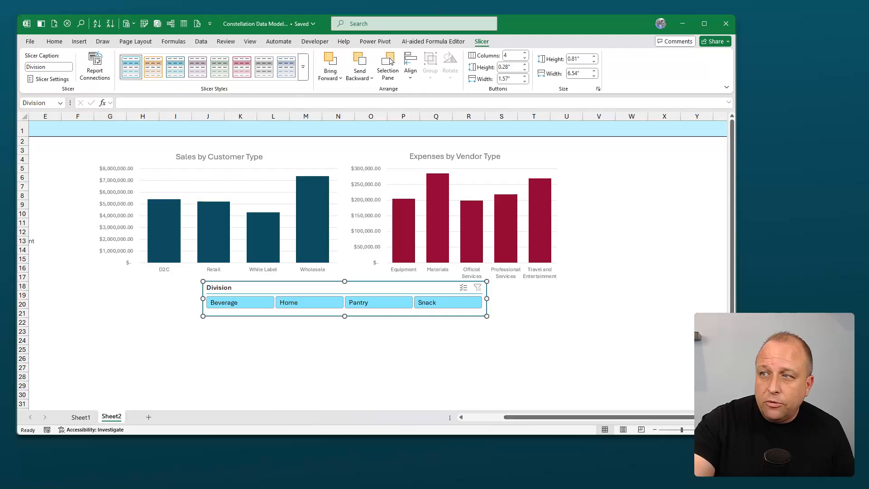
# - Filter both charts by Beverage, Home, Pantry and Snack in turn with the Division slicer, then clear the filter
pyautogui.click(724, 417)
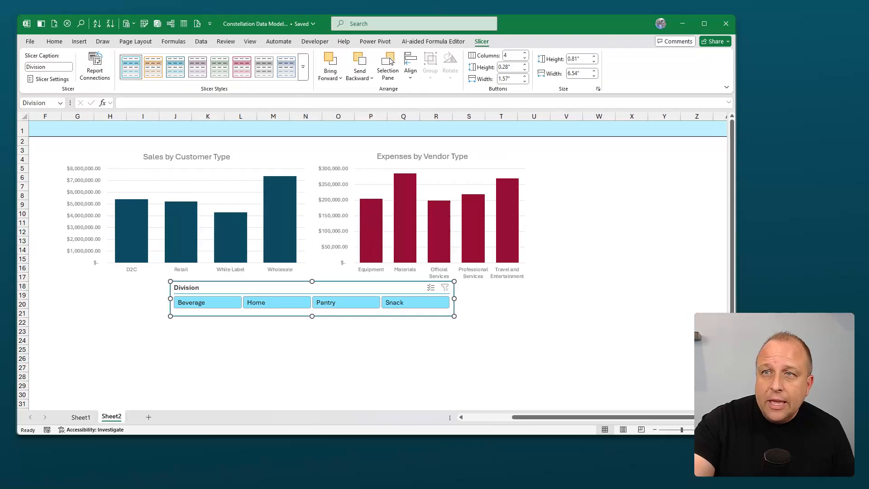
pyautogui.click(205, 306)
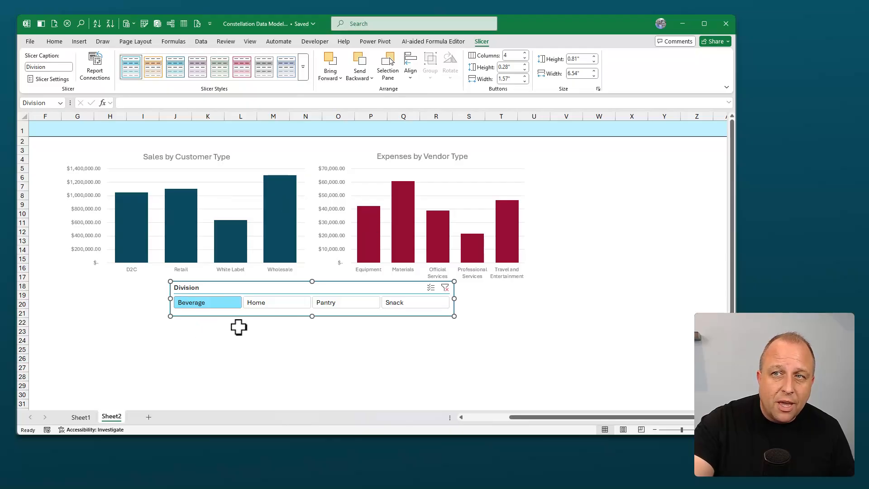
pyautogui.click(268, 302)
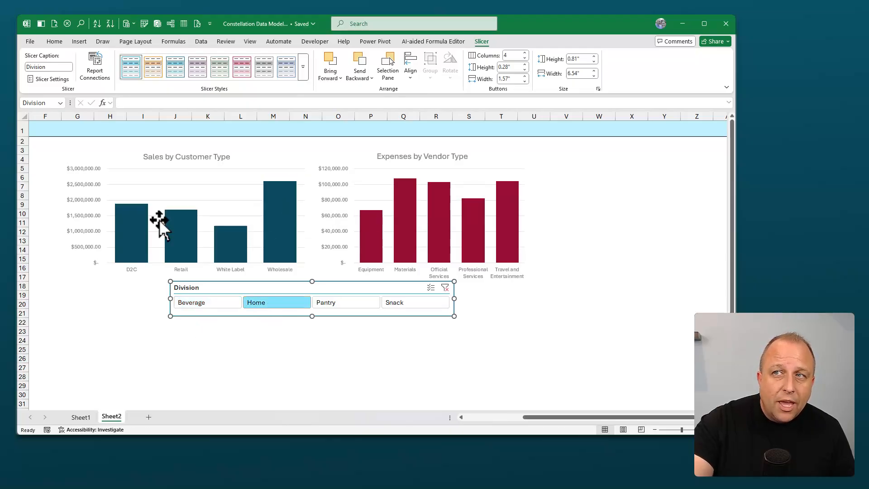
pyautogui.click(344, 306)
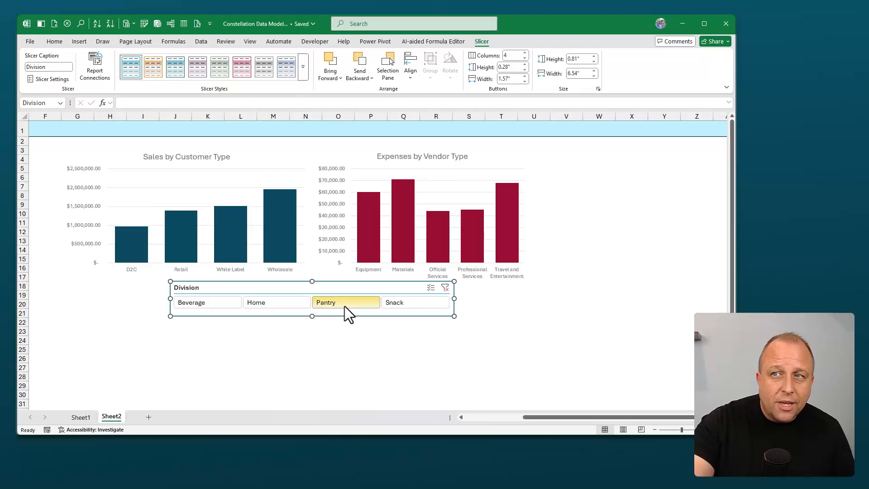
pyautogui.click(418, 303)
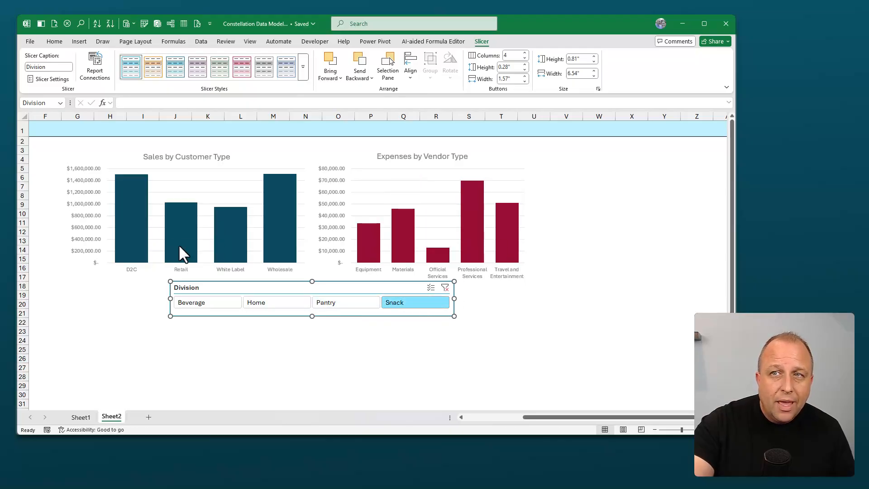
pyautogui.click(445, 287)
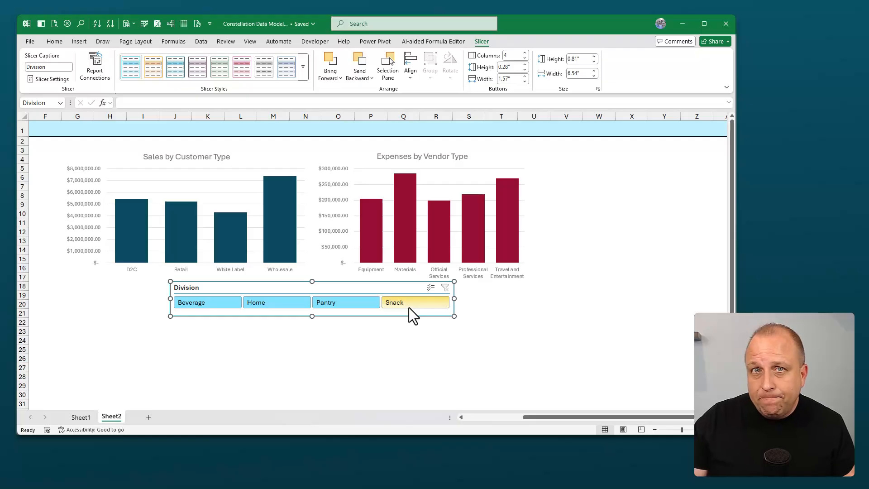
# - Examine the Customer State and Vendor State columns on Sheet1 alongside the State and Region list in Dimension Table 4
pyautogui.click(86, 429)
pyautogui.click(88, 420)
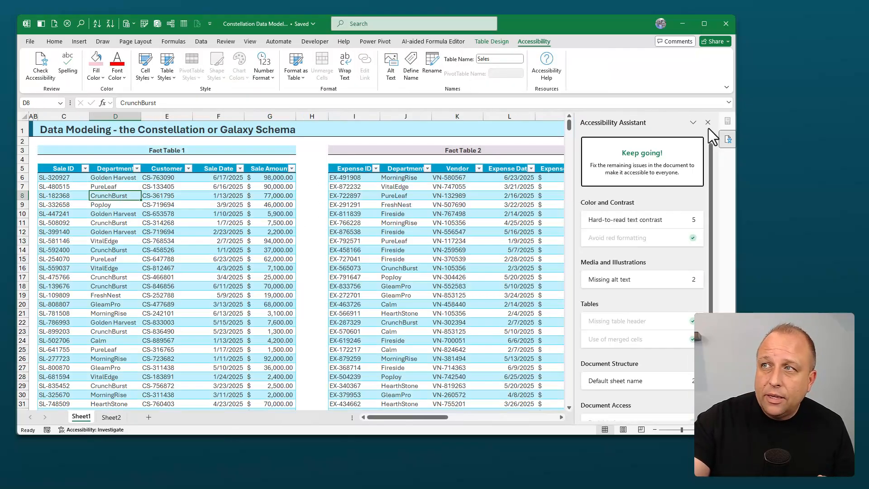
pyautogui.click(707, 122)
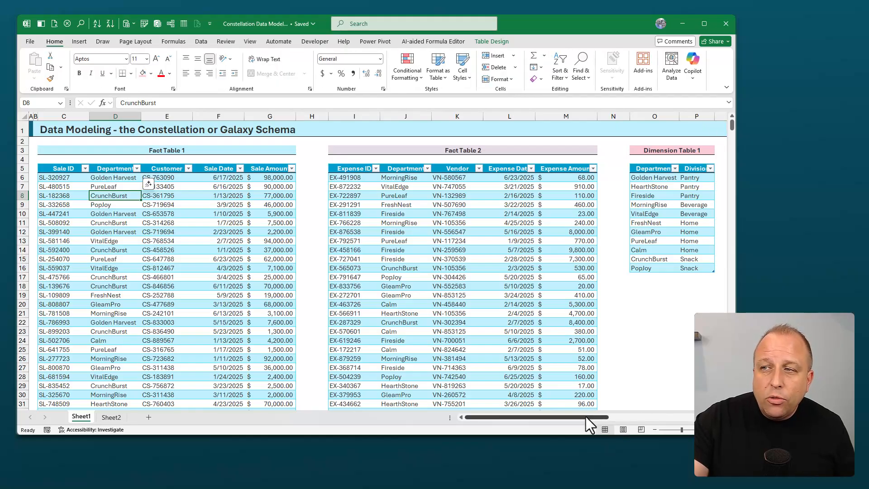
pyautogui.moveTo(585, 416); pyautogui.dragTo(696, 415)
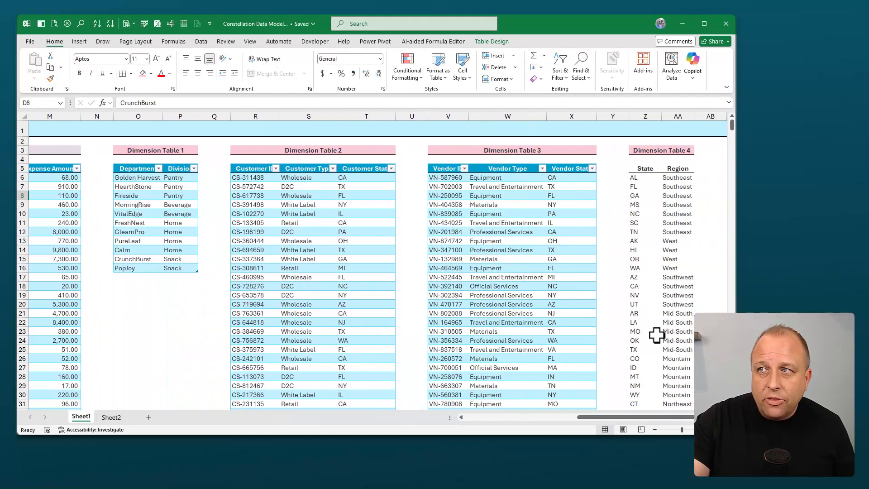
pyautogui.click(356, 161)
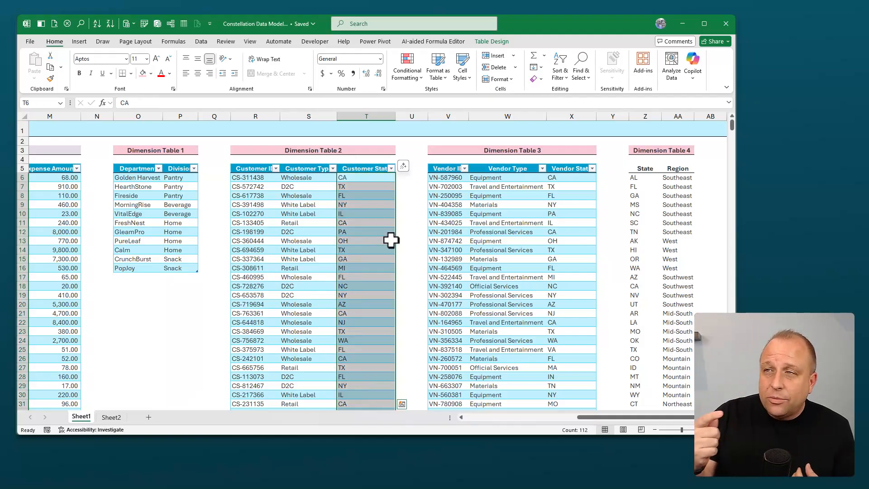
pyautogui.click(573, 163)
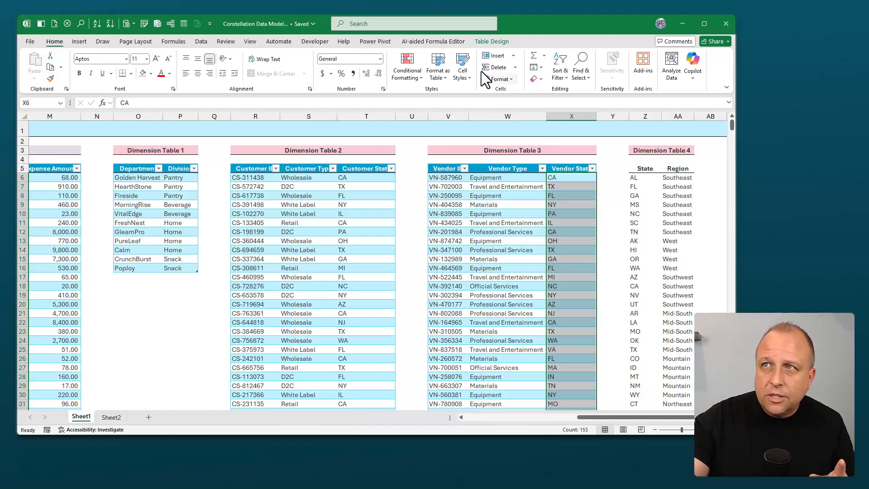
# - Open the Power Pivot data model in diagram view and examine how Expenses and the other tables are related
pyautogui.click(375, 42)
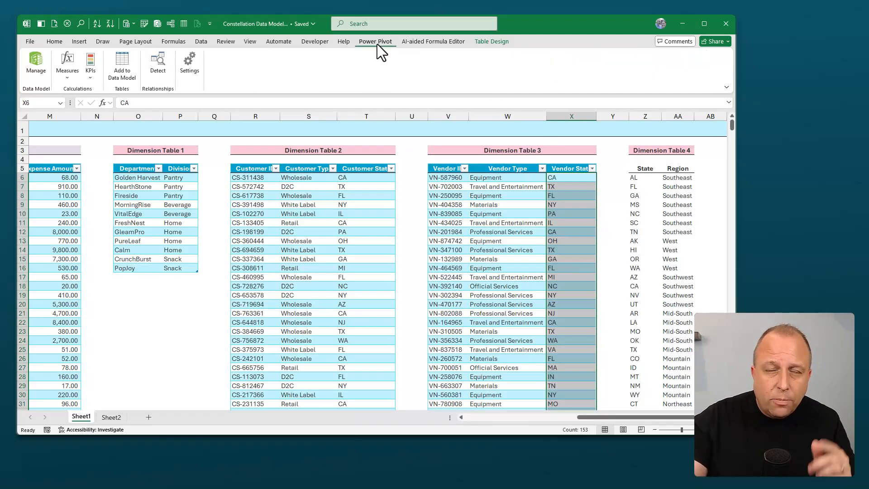
pyautogui.click(39, 75)
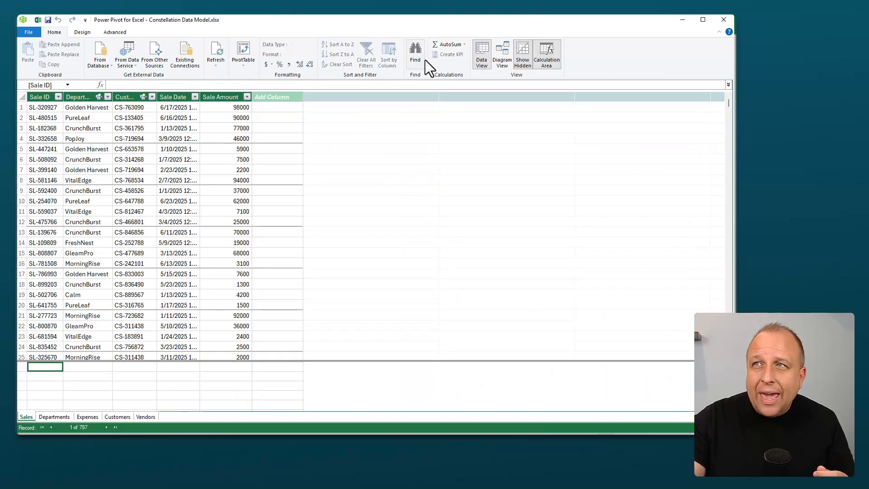
pyautogui.click(503, 59)
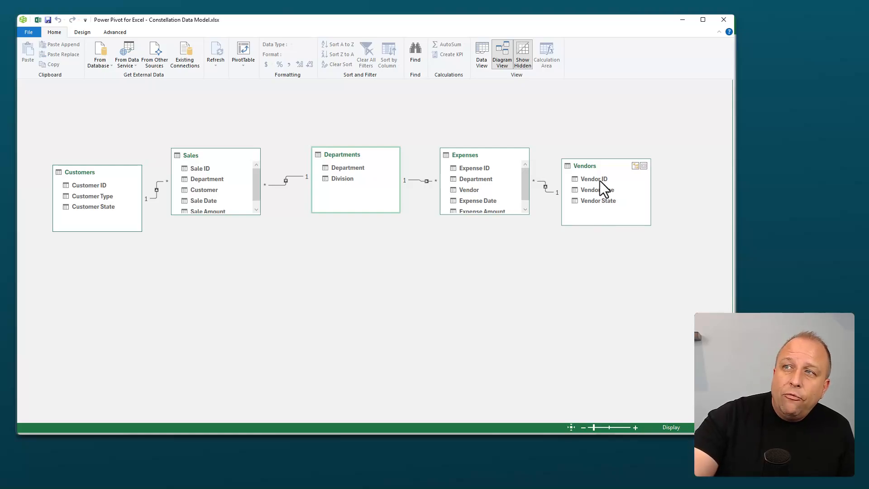
pyautogui.click(480, 158)
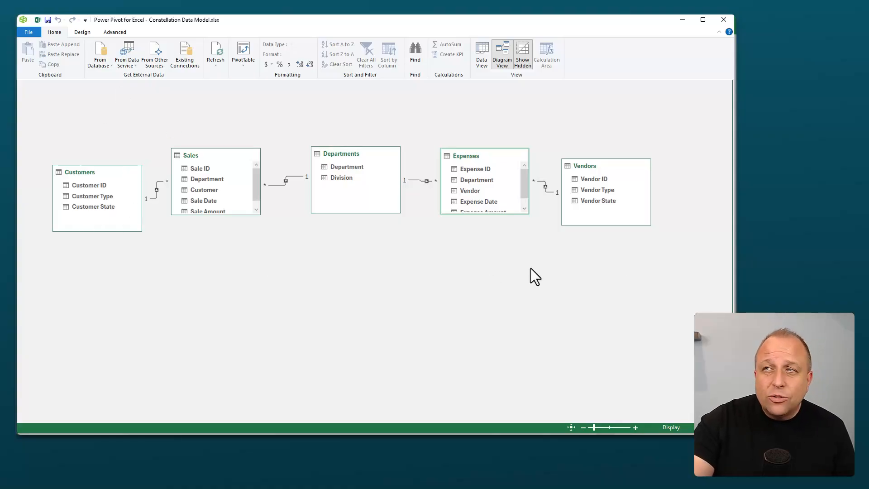
# - Rearrange the diagram with Customers below Sales and Vendors below Expenses, and close the data model window
pyautogui.click(602, 200)
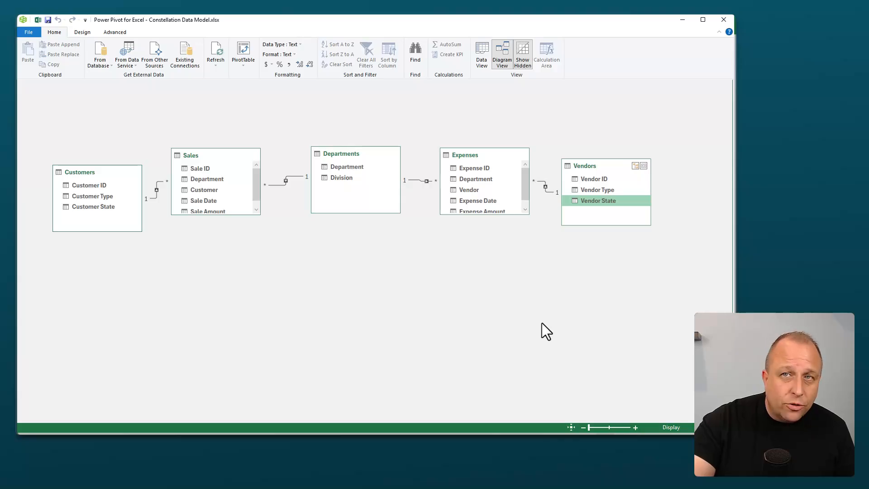
pyautogui.click(87, 208)
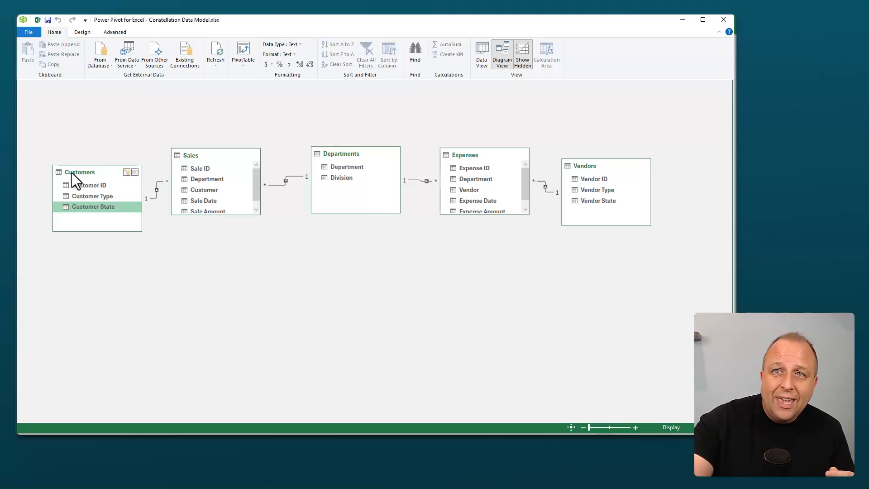
pyautogui.moveTo(71, 173); pyautogui.dragTo(215, 281)
pyautogui.moveTo(601, 164); pyautogui.dragTo(435, 282)
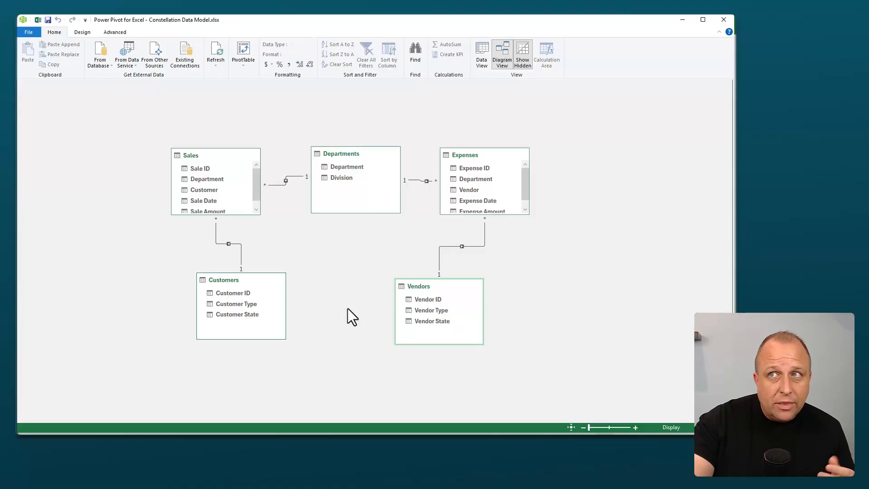
pyautogui.click(724, 18)
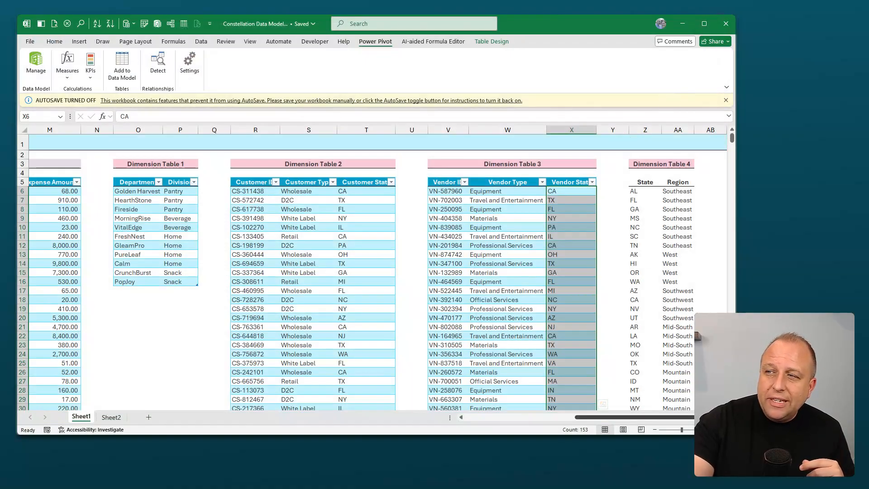
# - Convert the State and Region list under Dimension Table 4 into an Excel table with headers
pyautogui.hscroll(5, 372, 272)
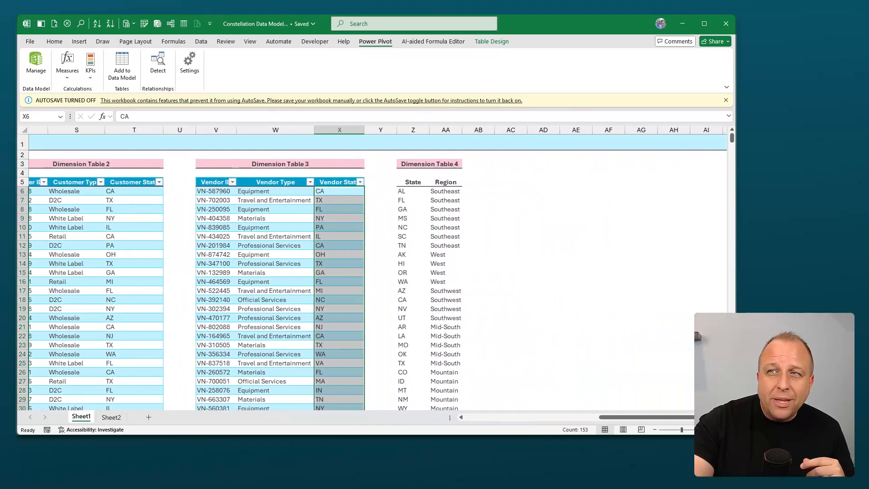
pyautogui.hscroll(2, 372, 272)
pyautogui.click(337, 200)
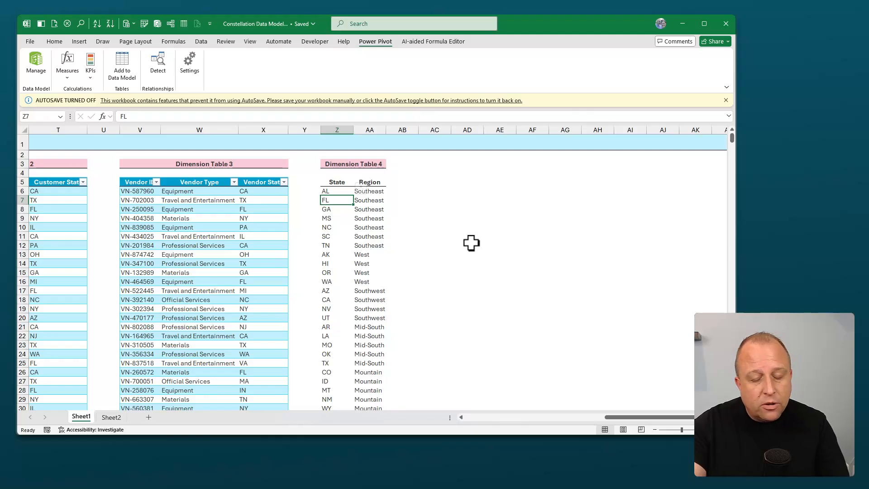
pyautogui.hotkey('ctrl', 't')
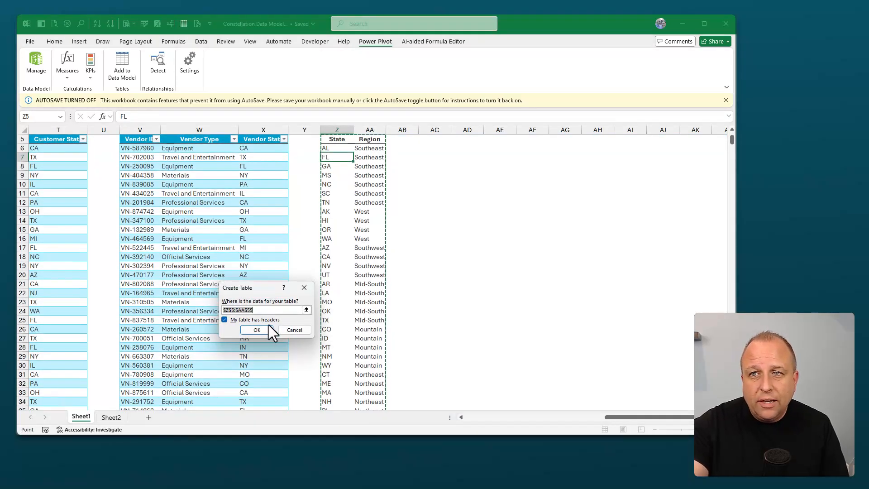
pyautogui.click(257, 329)
# - Name the new State and Region table States
pyautogui.scroll(2, 272, 281)
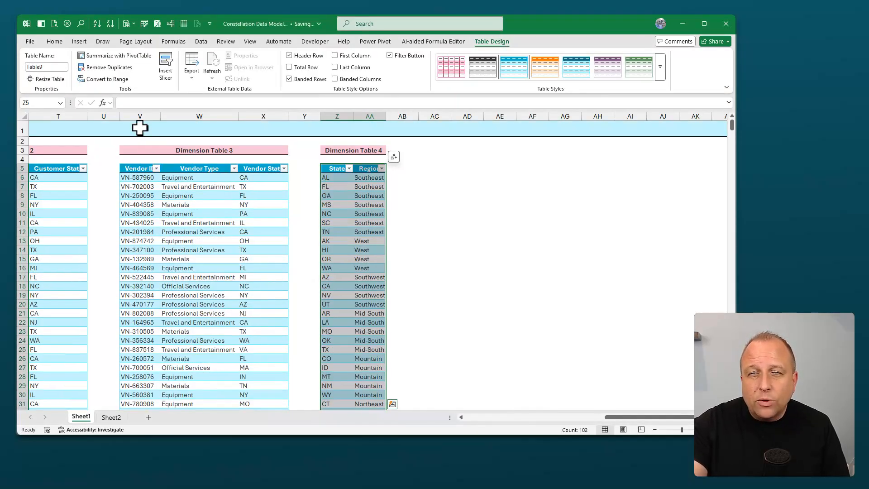
pyautogui.click(55, 68)
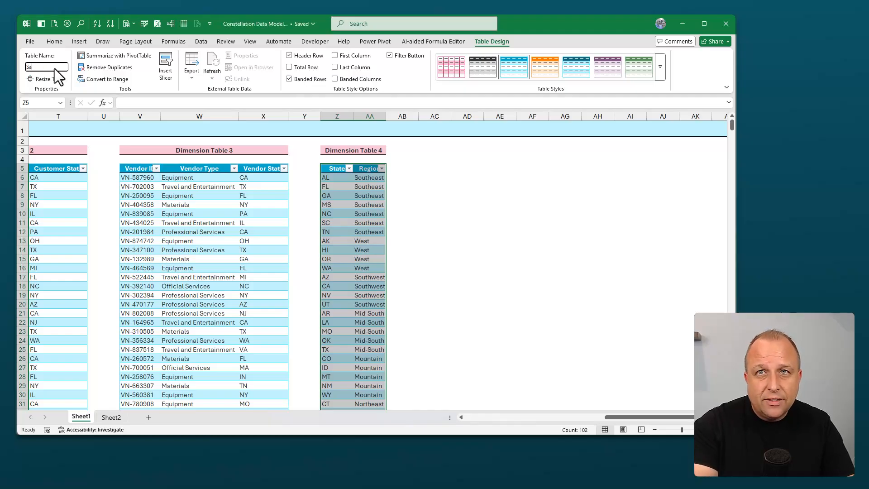
pyautogui.write('State')
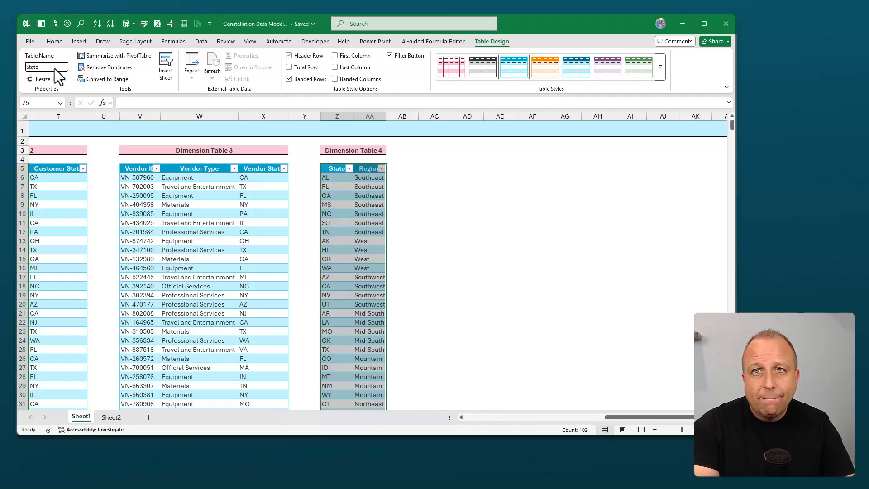
pyautogui.write('s')
pyautogui.press('Return')
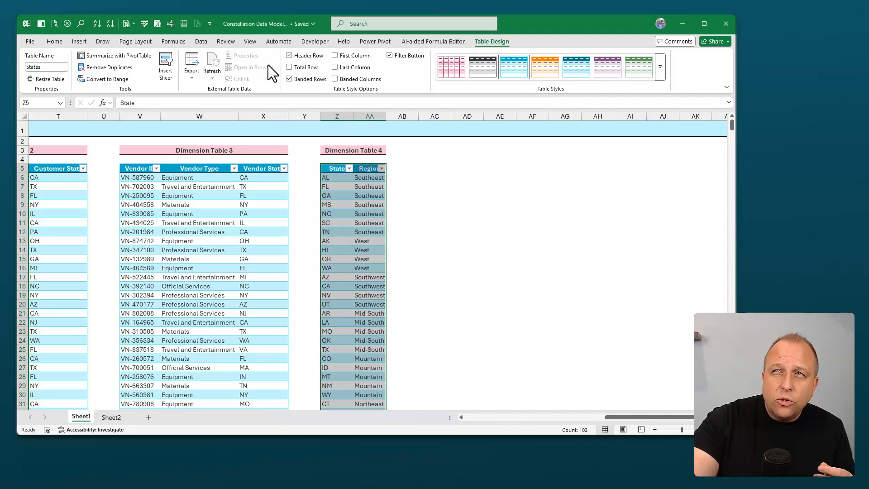
# - Add the States table to the data model and show the model in diagram view
pyautogui.click(371, 41)
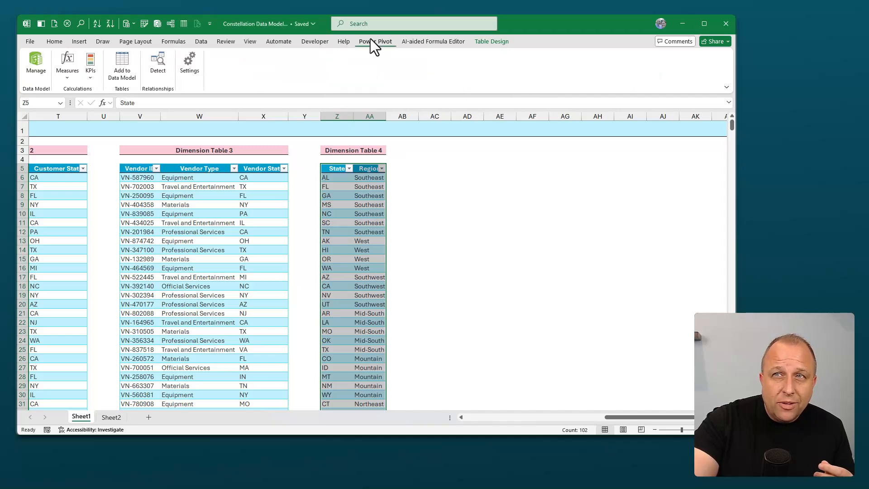
pyautogui.click(125, 80)
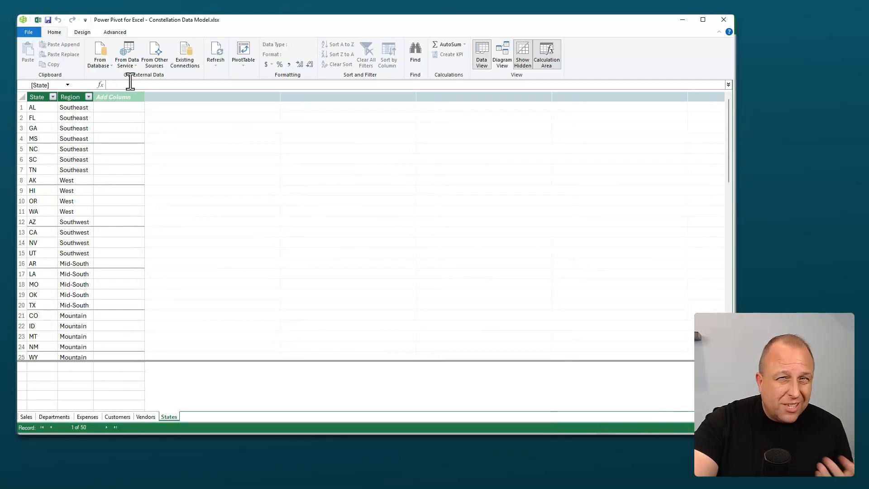
pyautogui.click(506, 67)
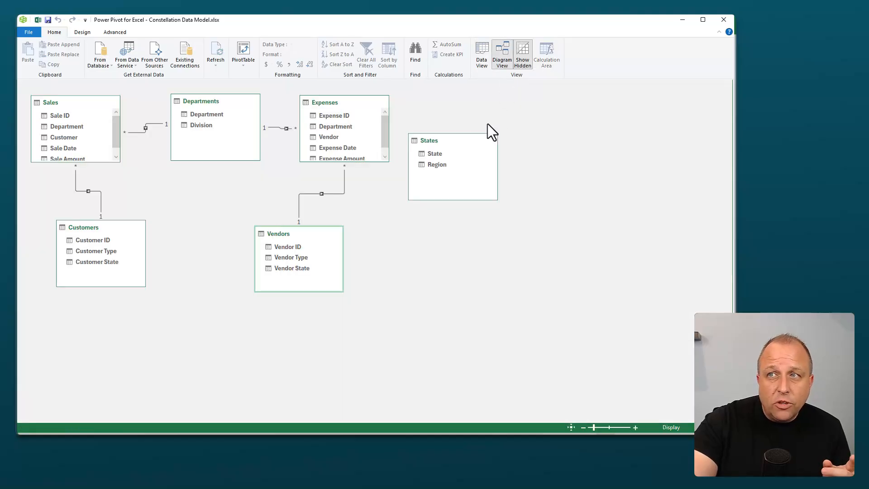
# - Place States between Customers and Vendors, relate Vendor State and Customer State to its State field, and close the data model window
pyautogui.moveTo(445, 144); pyautogui.dragTo(195, 233)
pyautogui.moveTo(300, 229); pyautogui.dragTo(338, 224)
pyautogui.moveTo(341, 262); pyautogui.dragTo(186, 245)
pyautogui.click(99, 262)
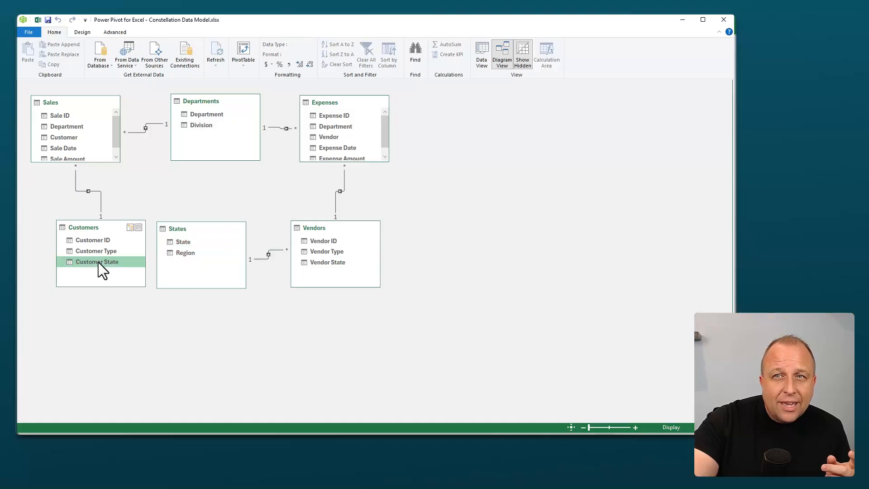
pyautogui.moveTo(99, 262); pyautogui.dragTo(186, 242)
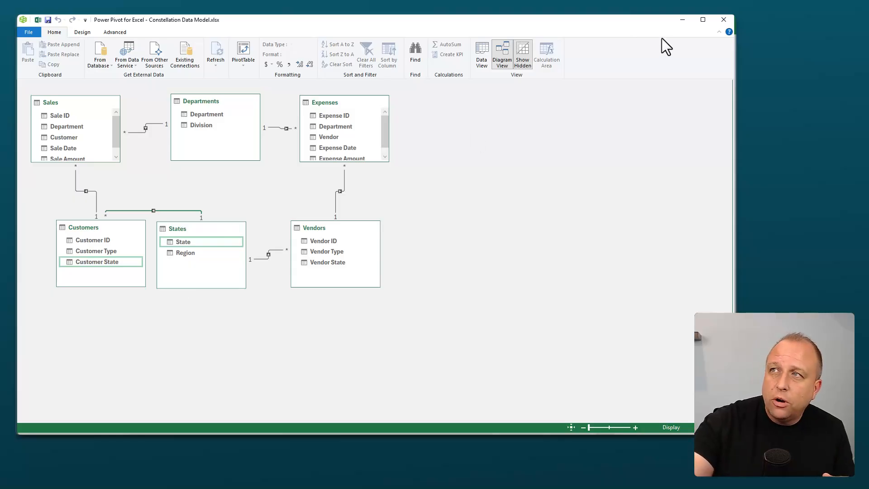
pyautogui.click(723, 19)
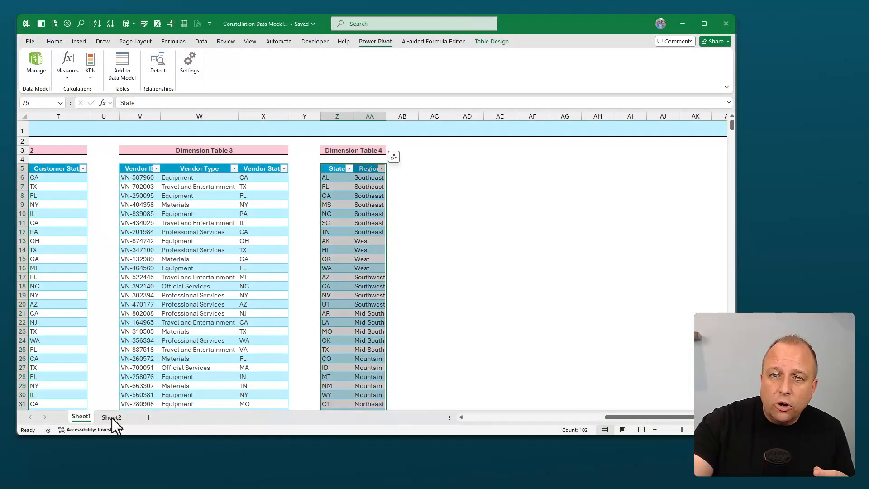
# - Insert a slicer for the Region field of the States table from the Sales by Customer Type chart on Sheet2
pyautogui.click(111, 416)
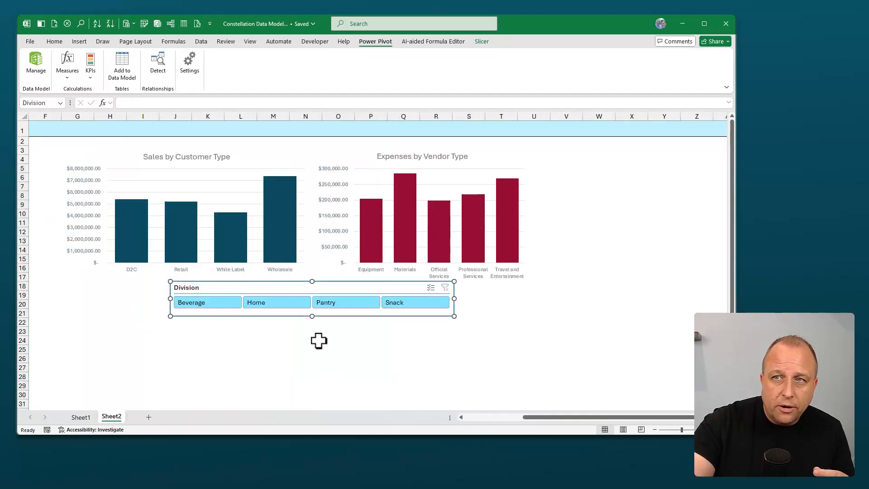
pyautogui.click(126, 164)
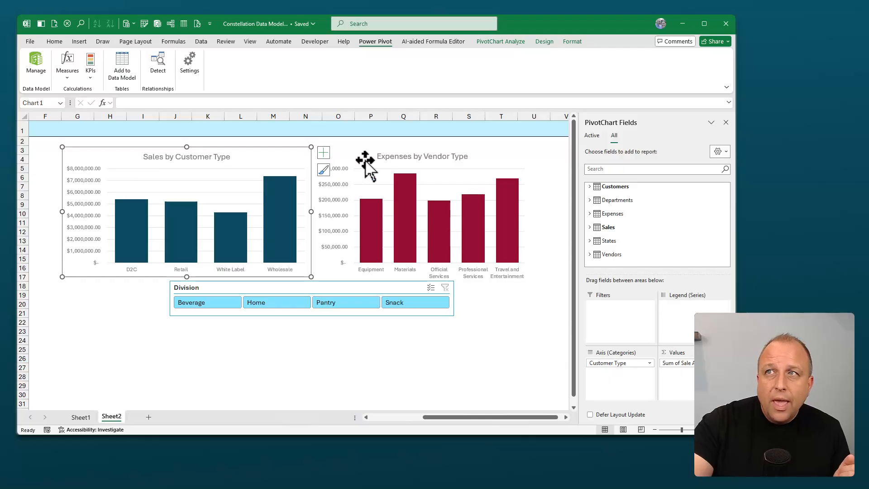
pyautogui.click(507, 42)
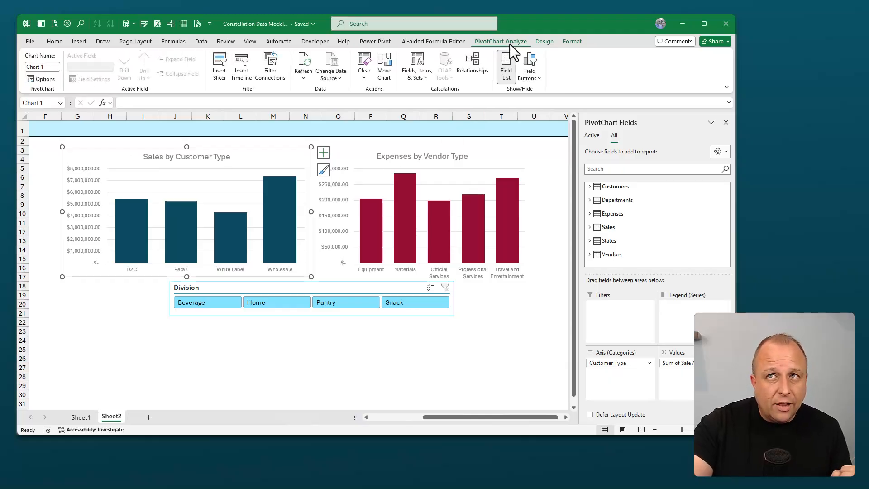
pyautogui.click(221, 72)
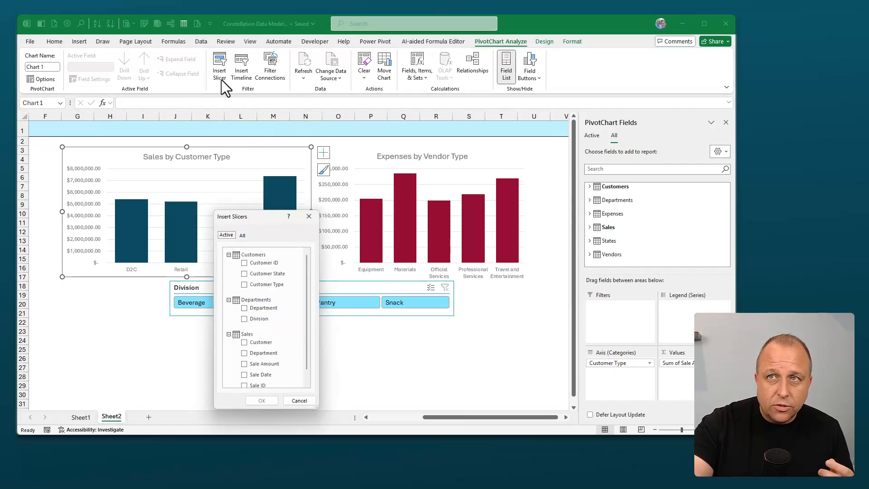
pyautogui.scroll(-1, 270, 309)
pyautogui.scroll(1, 267, 309)
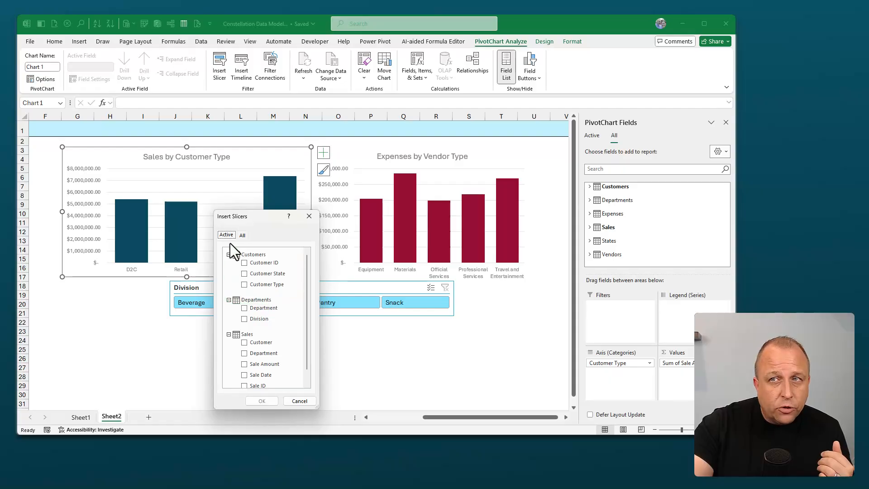
pyautogui.click(246, 236)
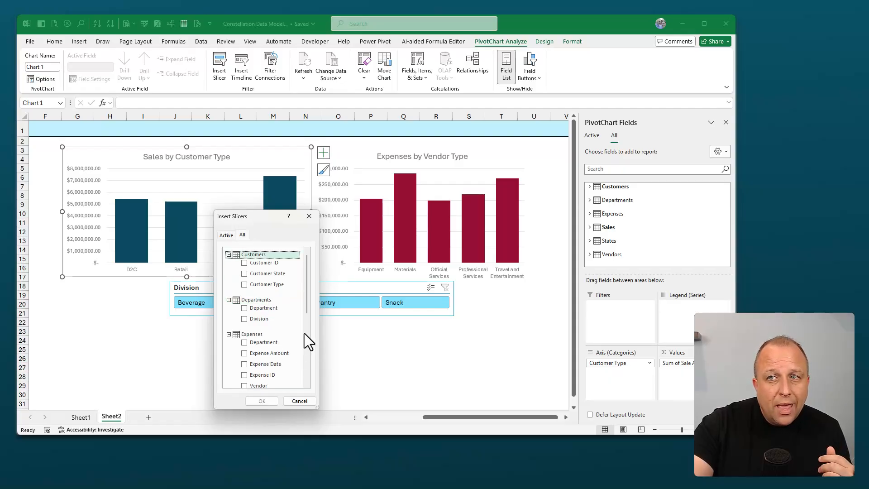
pyautogui.scroll(-5, 295, 316)
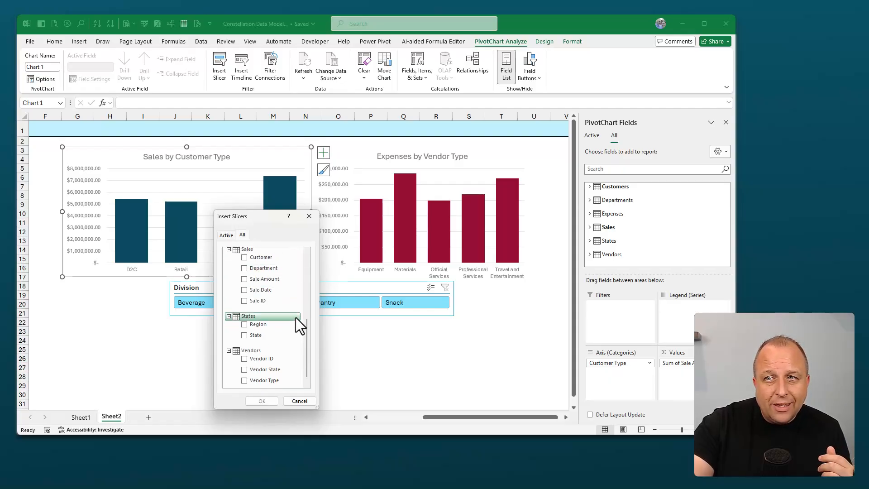
pyautogui.scroll(-1, 295, 317)
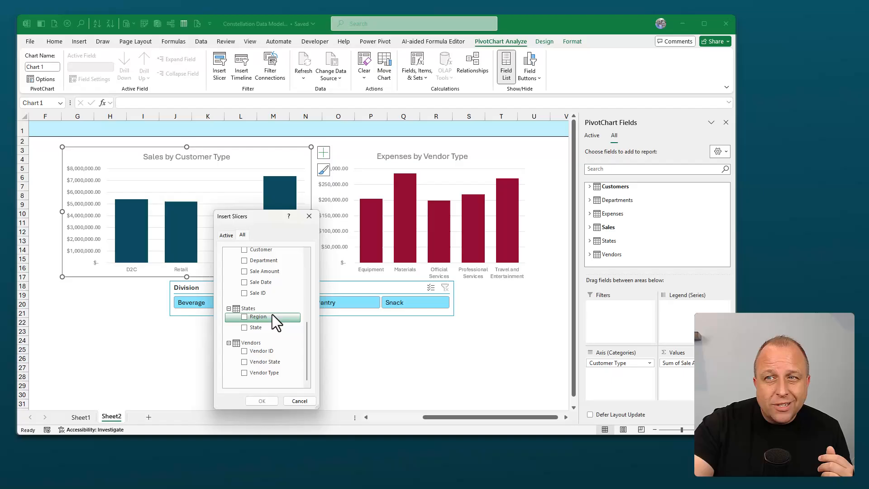
pyautogui.click(244, 317)
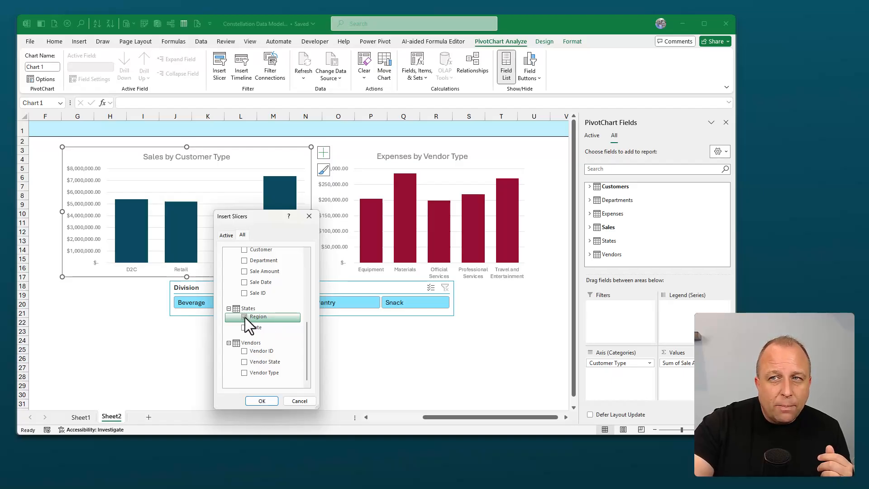
pyautogui.click(263, 401)
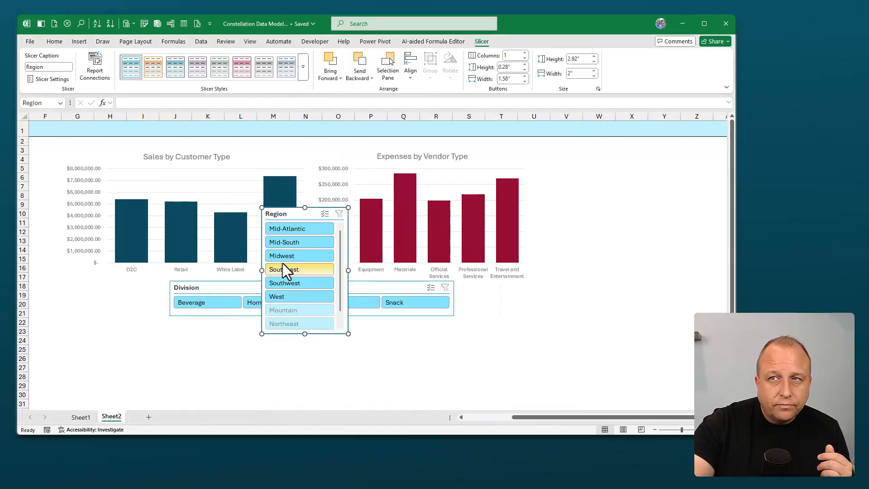
# - Arrange the Region slicer in 4 columns, resize it to about 1.45" high by 6.53" wide, and place it directly below the Division slicer
pyautogui.moveTo(284, 215); pyautogui.dragTo(223, 269)
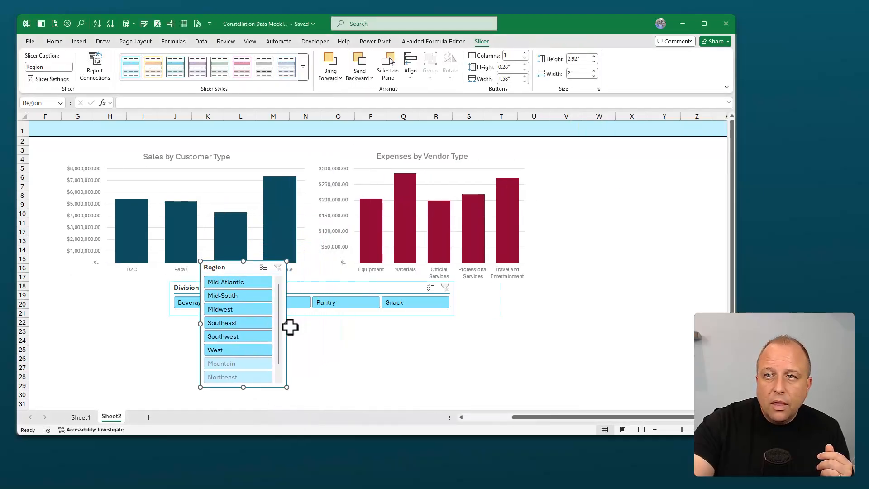
pyautogui.moveTo(287, 324); pyautogui.dragTo(453, 324)
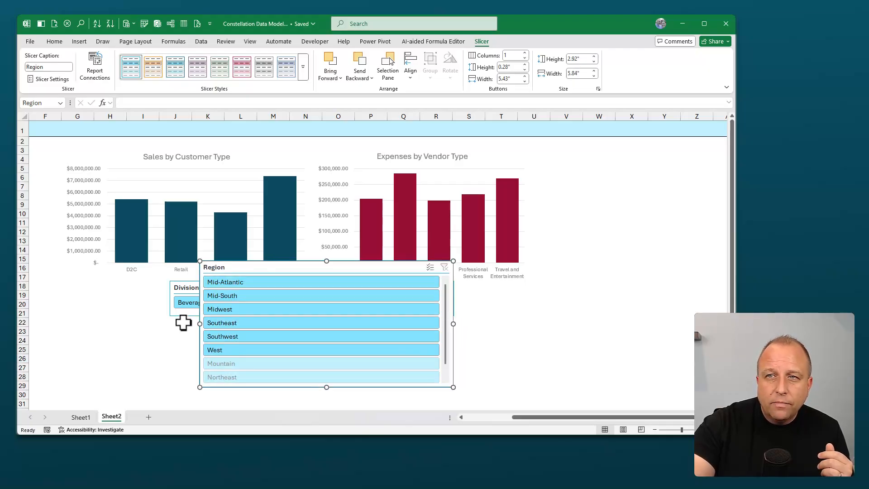
pyautogui.moveTo(199, 323); pyautogui.dragTo(170, 322)
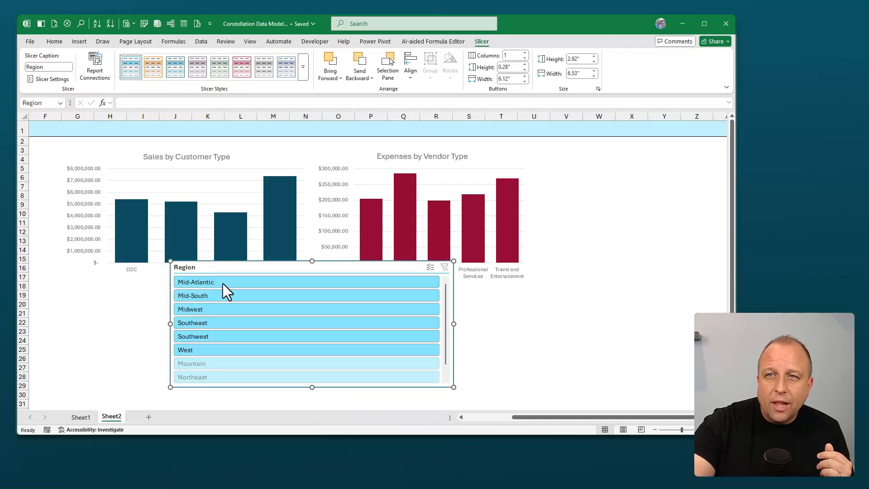
pyautogui.click(525, 53)
pyautogui.click(525, 53)
pyautogui.click(524, 53)
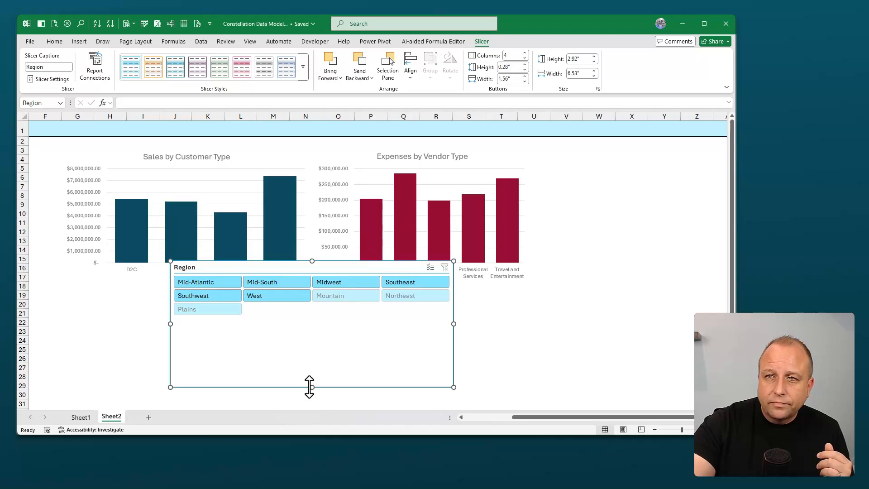
pyautogui.moveTo(311, 387); pyautogui.dragTo(311, 324)
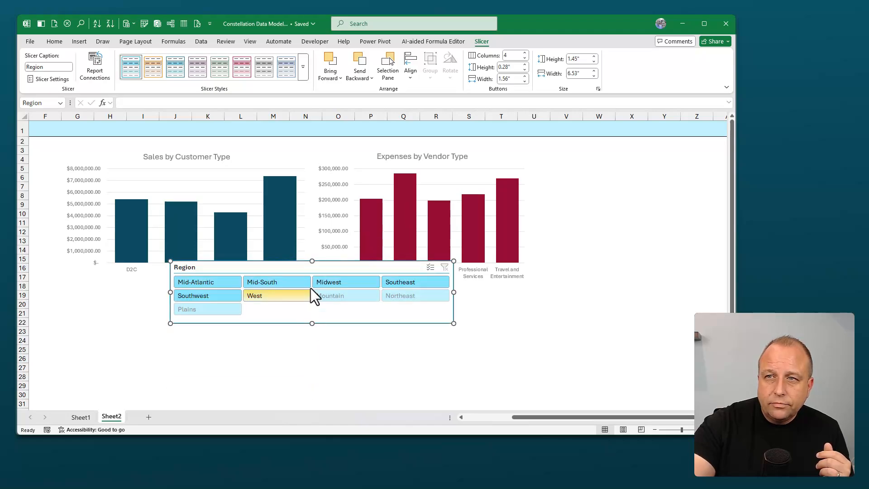
pyautogui.moveTo(311, 267); pyautogui.dragTo(311, 323)
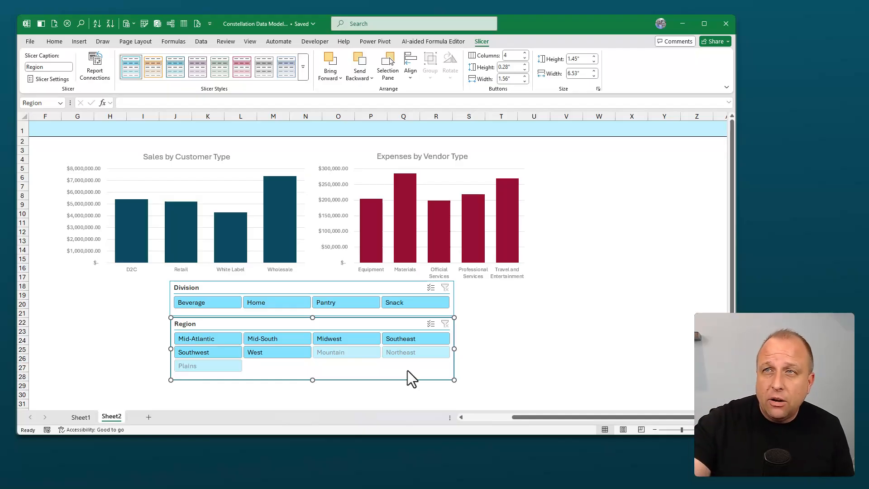
# - Connect the Region slicer to PivotTable4 as well, so it filters both PivotCharts on Sheet2
pyautogui.click(100, 71)
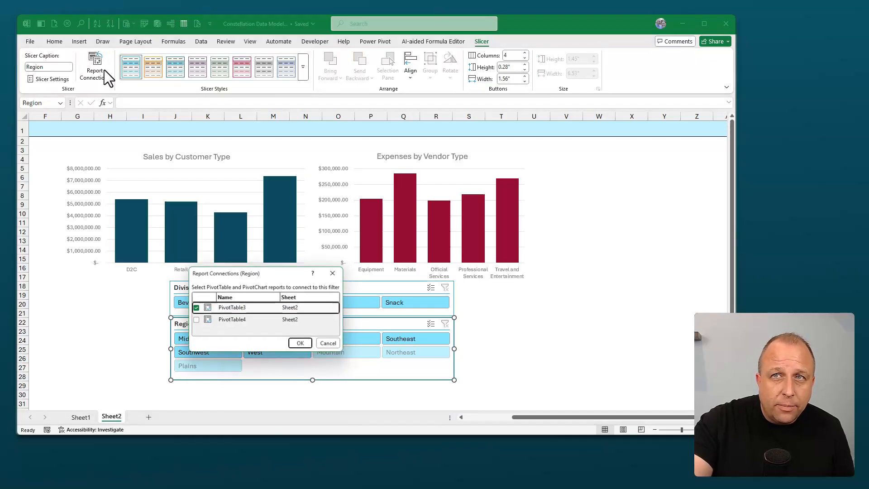
pyautogui.click(195, 320)
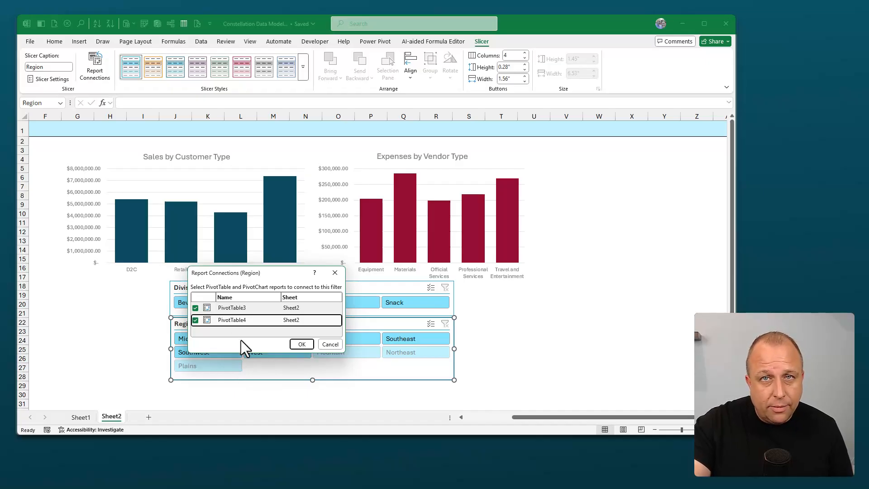
pyautogui.click(306, 344)
# - Filter both charts by one region at a time with the Region slicer: Midwest, Southeast and Mid-Atlantic
pyautogui.click(335, 344)
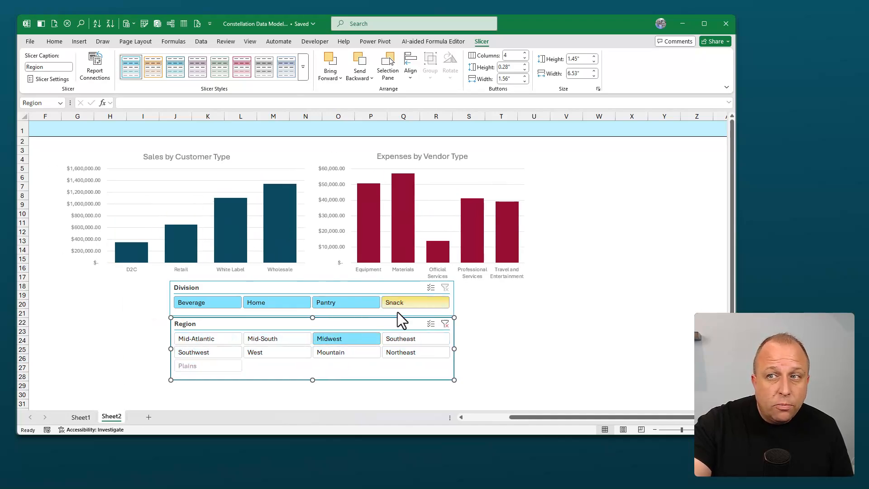
pyautogui.click(410, 339)
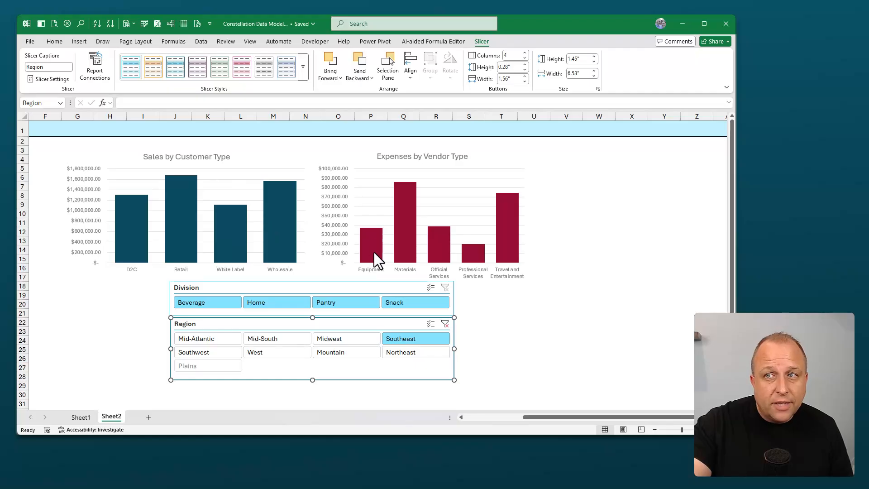
pyautogui.click(193, 341)
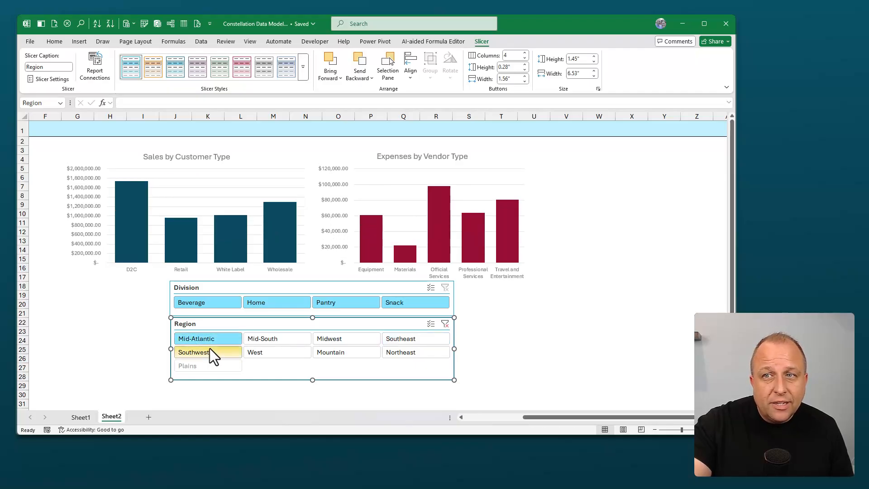
# - Within the Mid-Atlantic region, filter the charts by each division in turn: Home, Pantry, Snack and Beverage
pyautogui.click(274, 302)
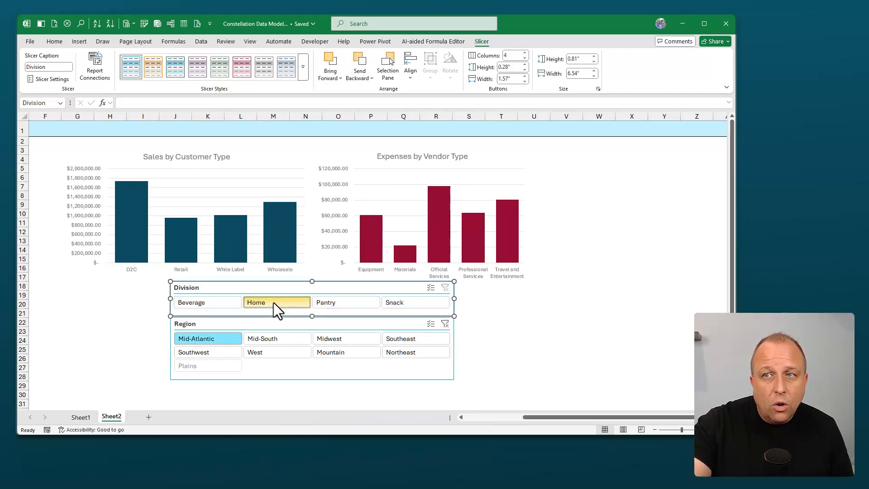
pyautogui.click(329, 302)
pyautogui.click(423, 301)
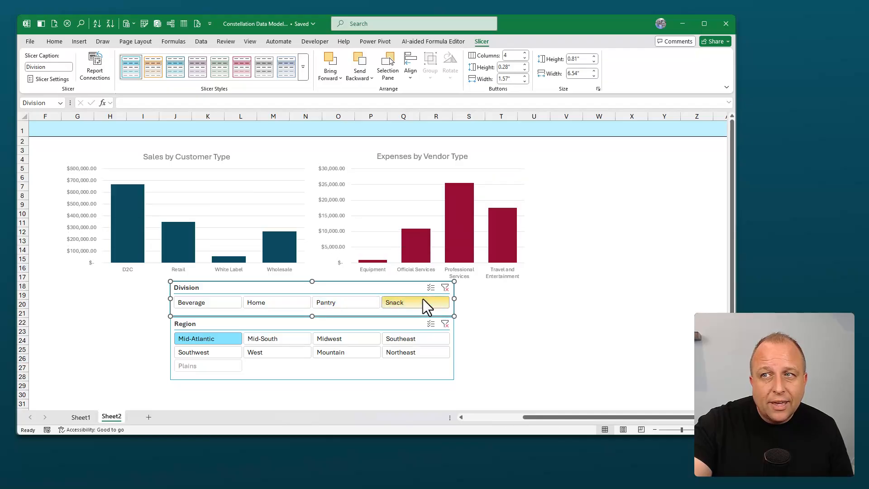
pyautogui.click(216, 303)
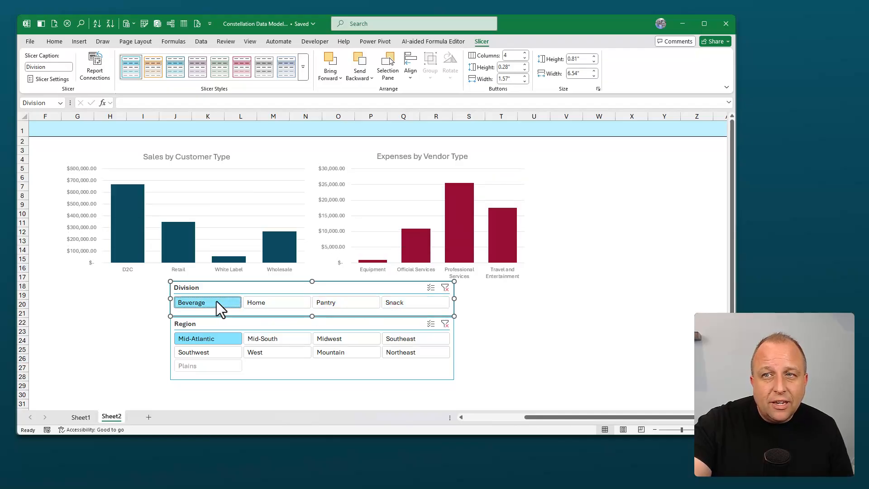
# - Switch the region filter to Southwest and clear the filters of both the Region and Division slicers
pyautogui.click(218, 351)
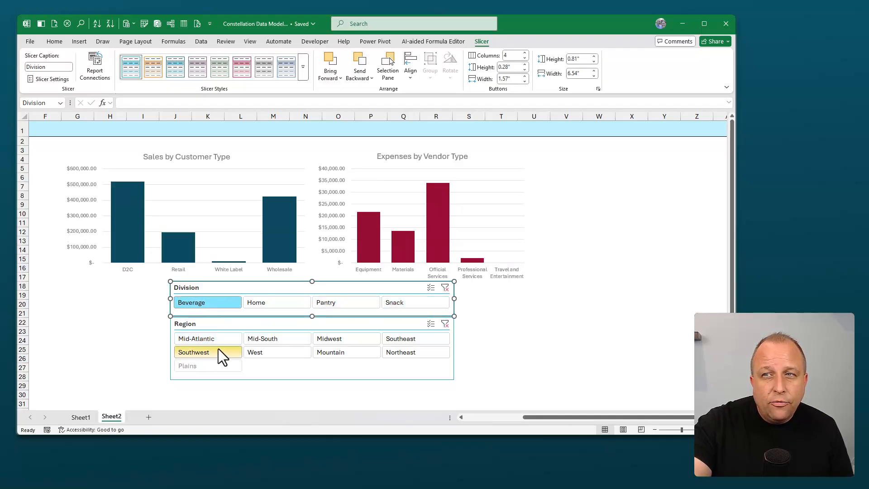
pyautogui.click(446, 324)
pyautogui.click(445, 288)
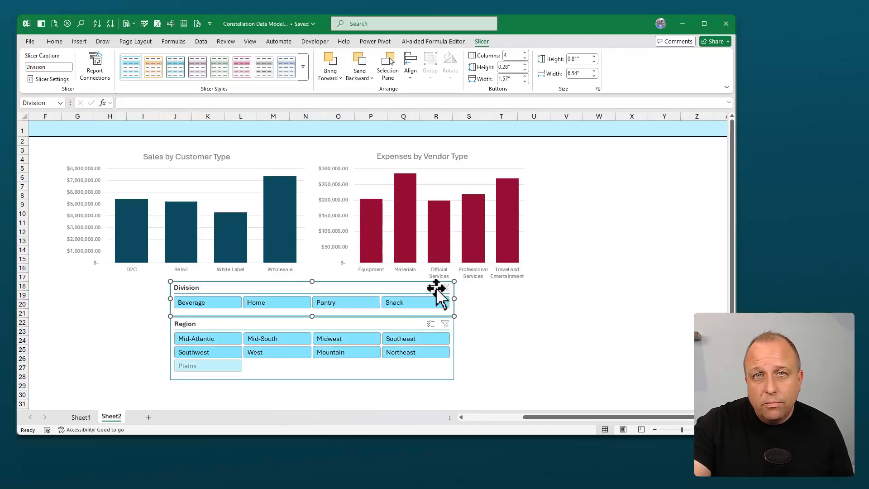